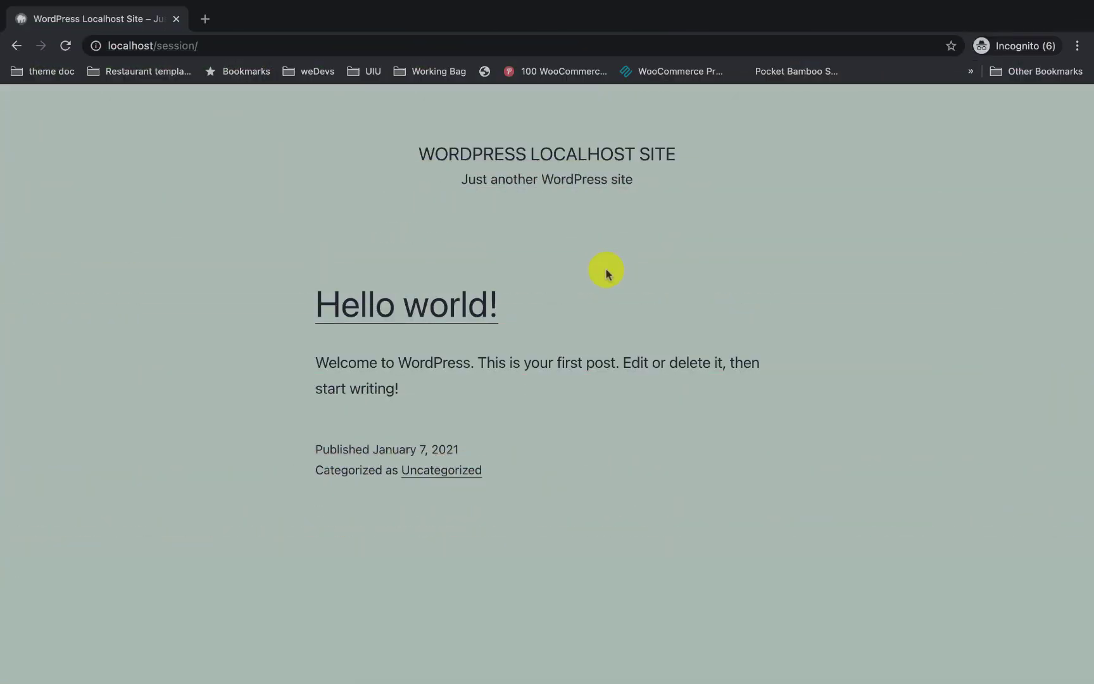
Step: Append 'wp' to the site address so it loads the localhost wp-admin Dashboard
left_click(276, 47)
left_click(276, 47)
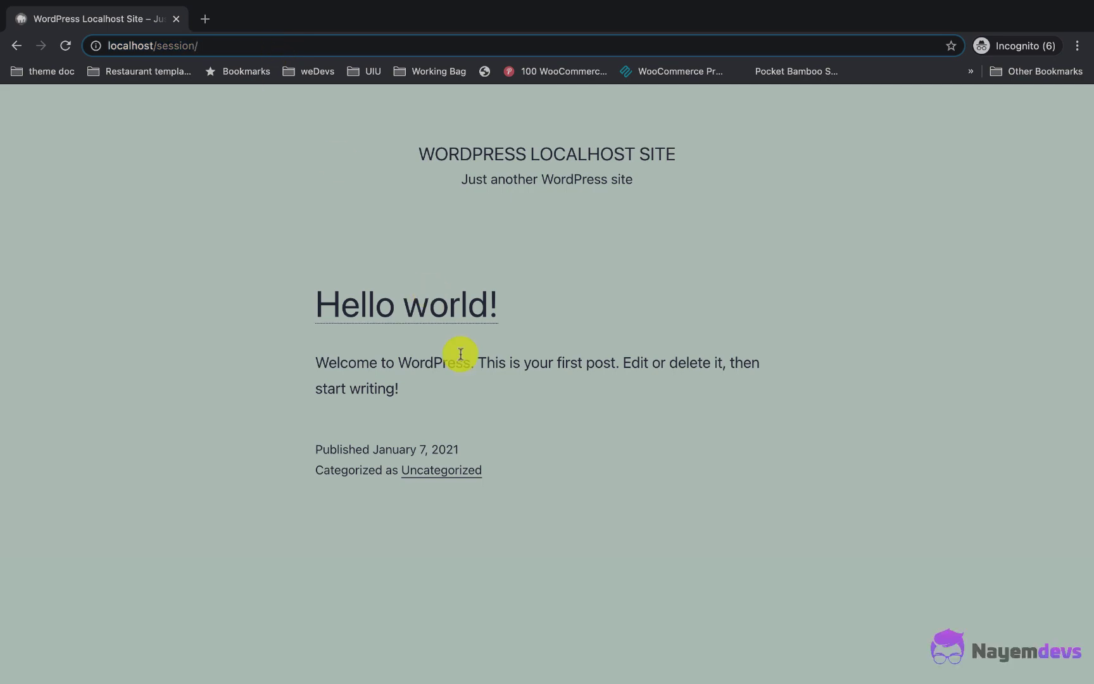
scroll(457, 354, "down", 5)
scroll(459, 355, "up", 5)
type("wp")
key("Return")
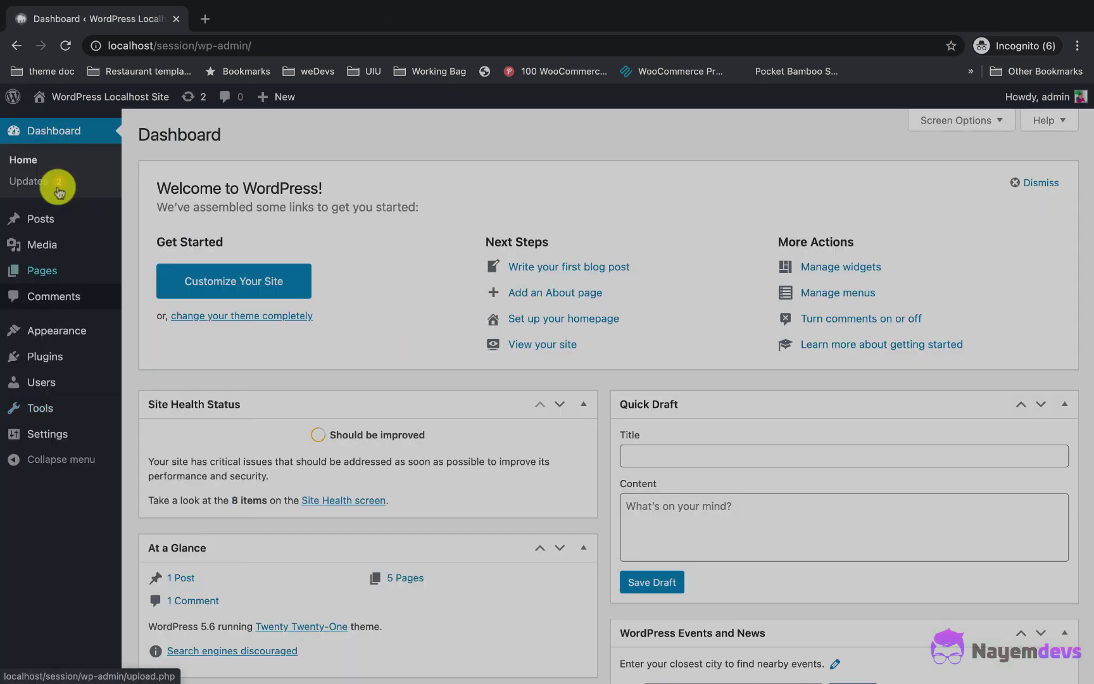
Step: Search the plugin directory for 'woocommerce', then install and activate WooCommerce 4.8.0
left_click(78, 359)
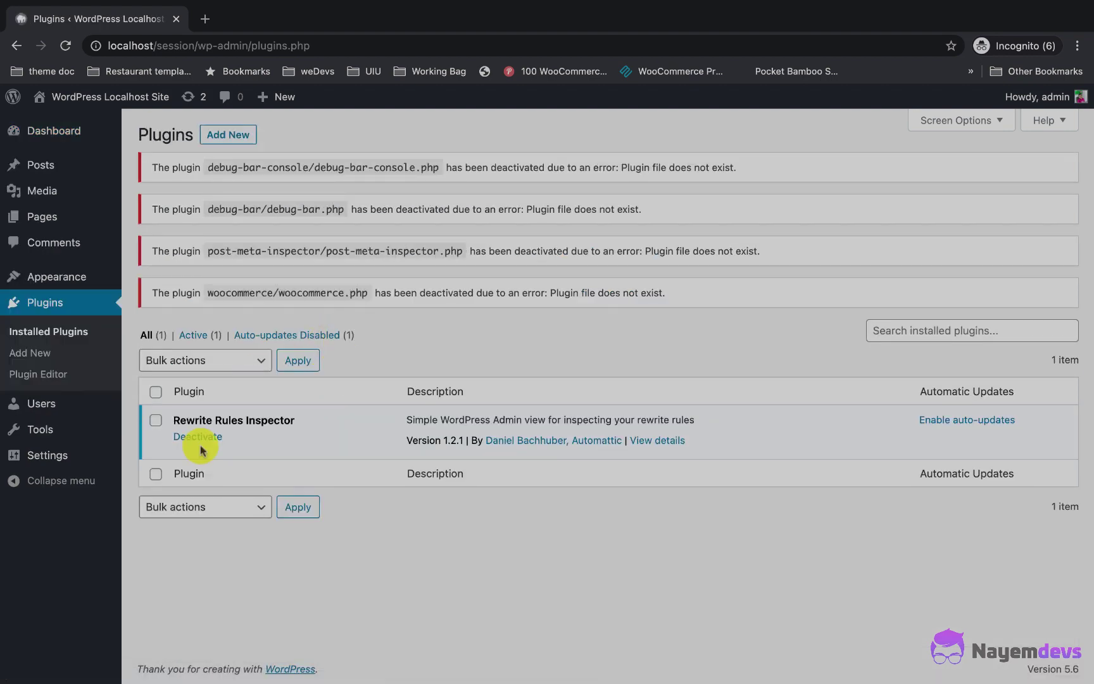
left_click(232, 140)
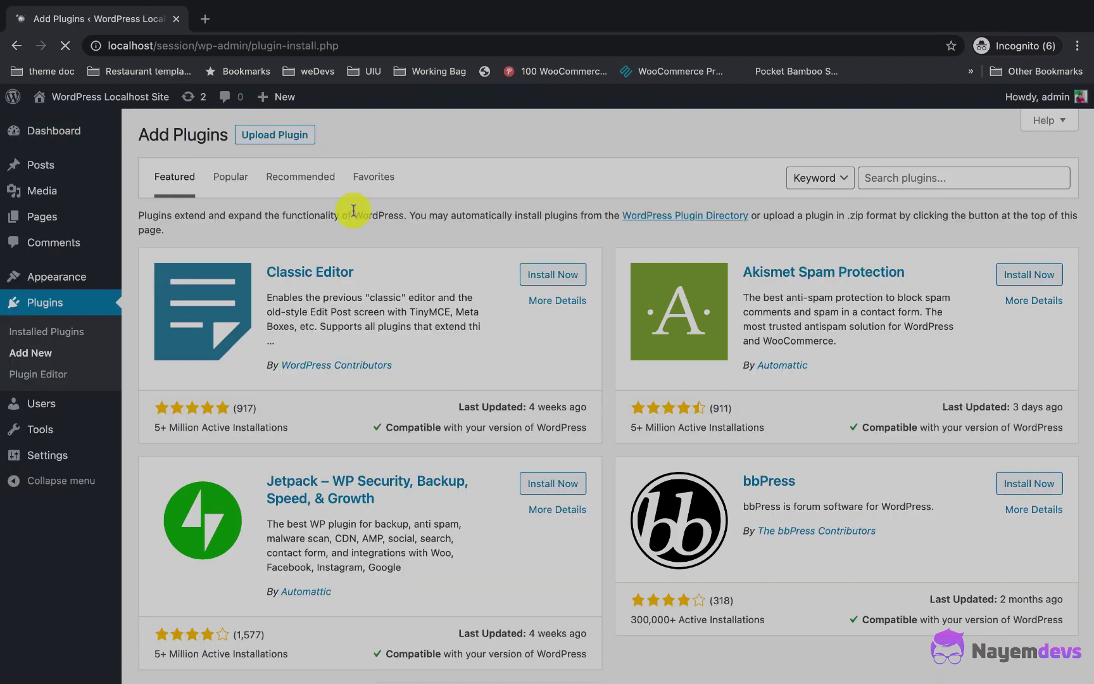
left_click(894, 178)
type("wooc")
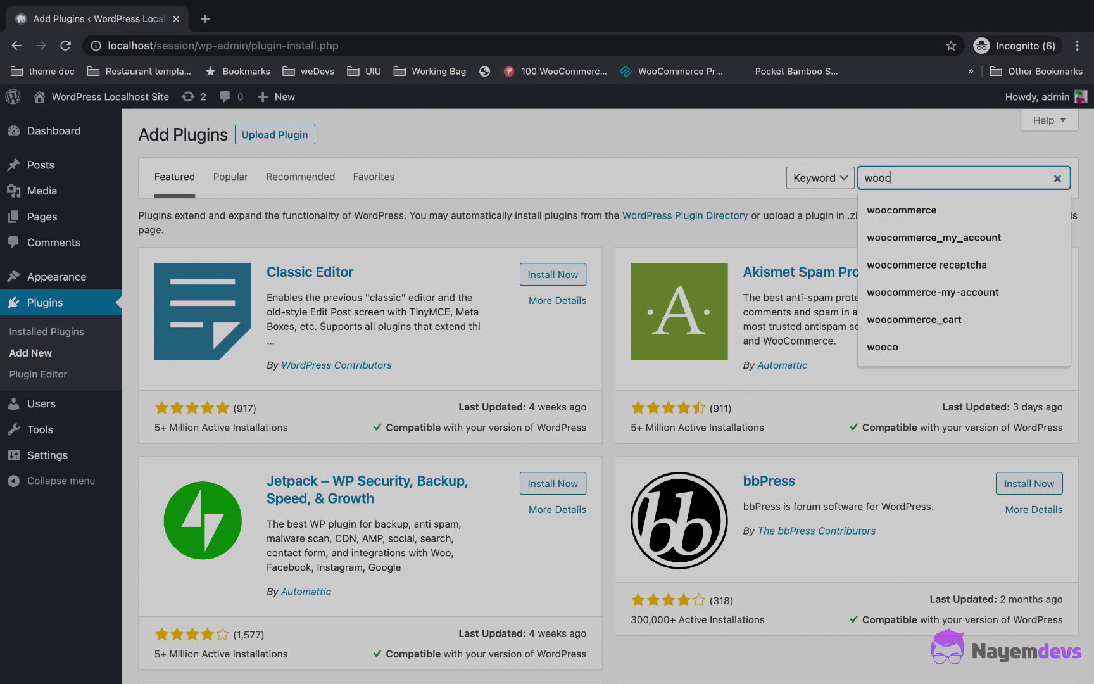
type("ommerce")
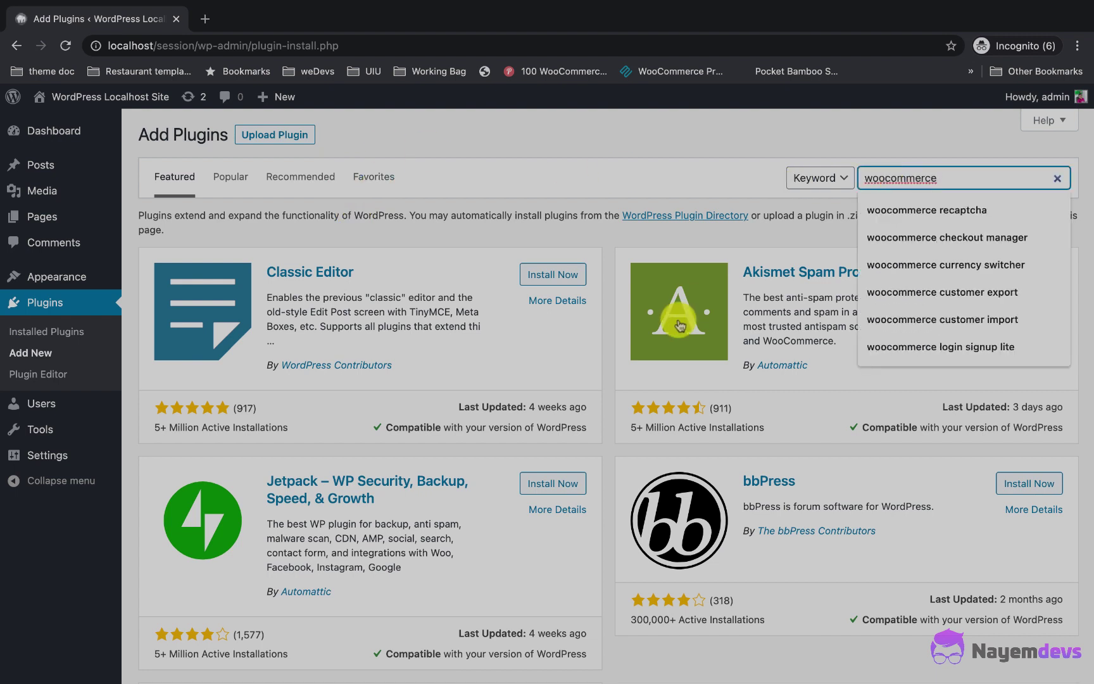
key("Return")
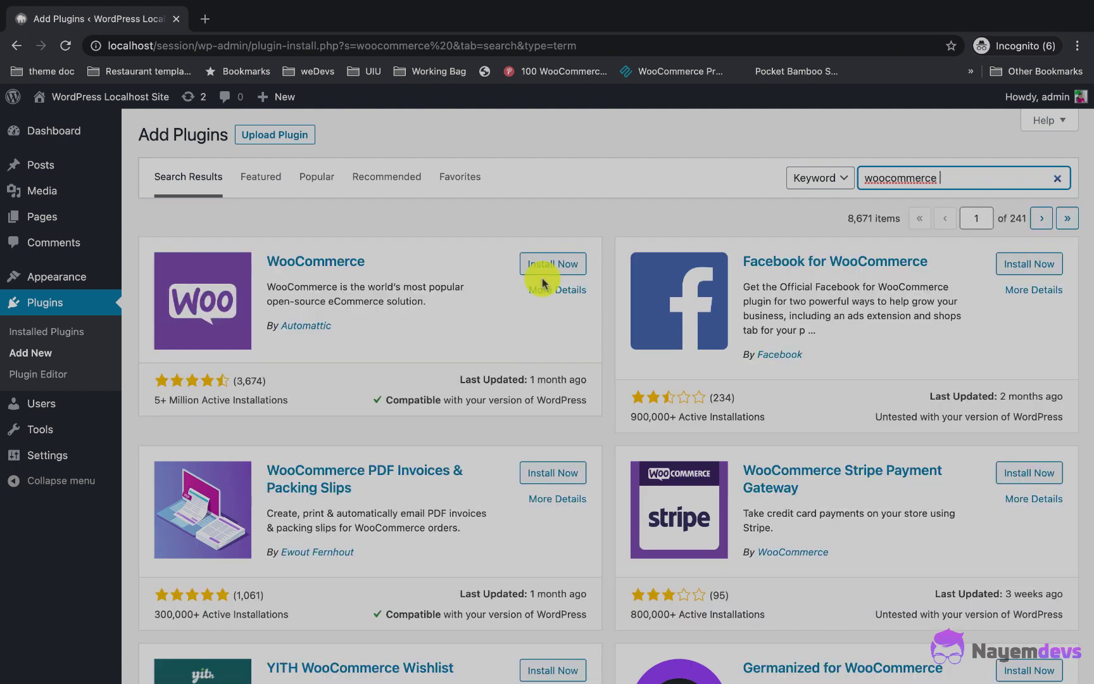
left_click(566, 267)
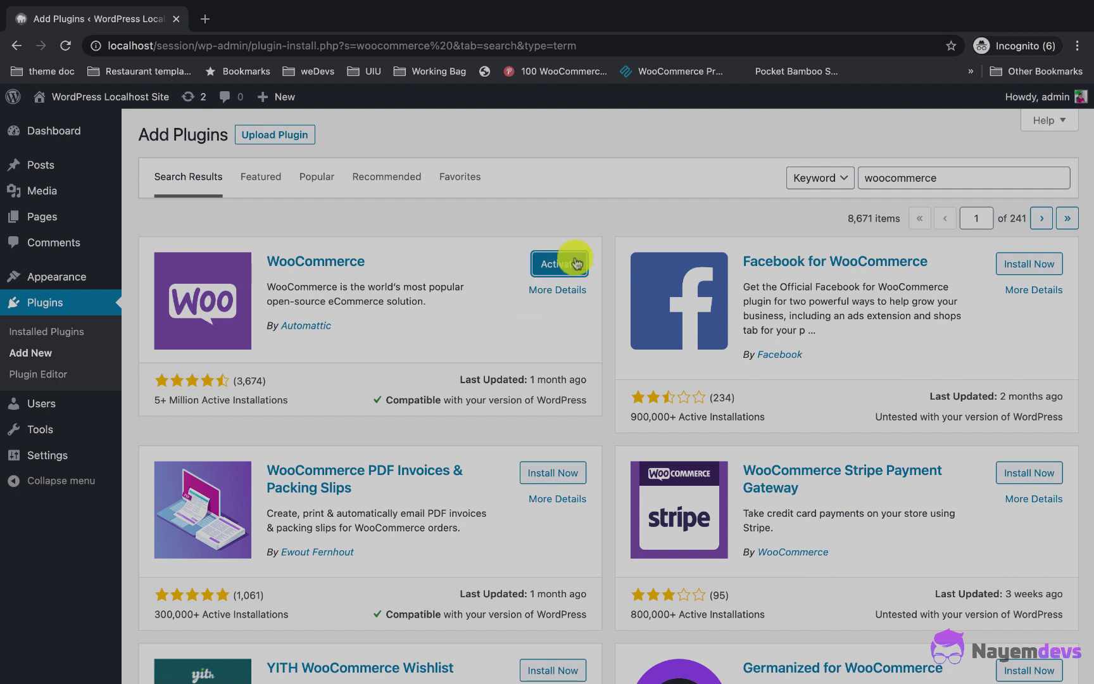
left_click(574, 263)
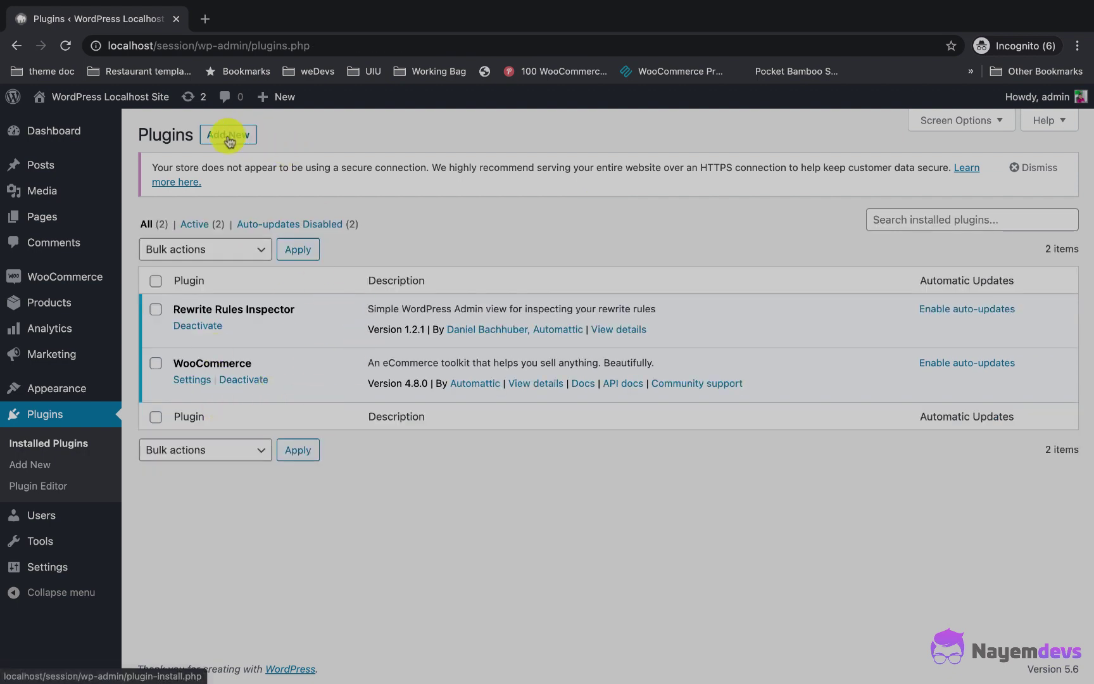
left_click(229, 139)
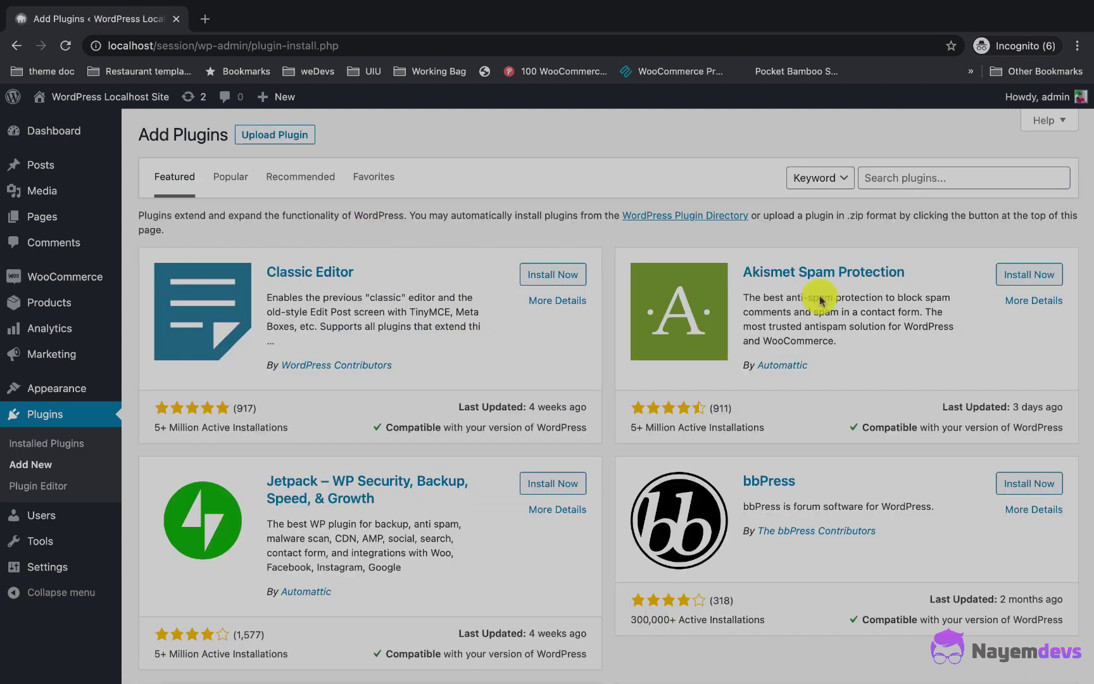
Step: Search plugins for 'dokan-lite', then install and activate the Dokan plugin
left_click(926, 174)
type("dokan-lite")
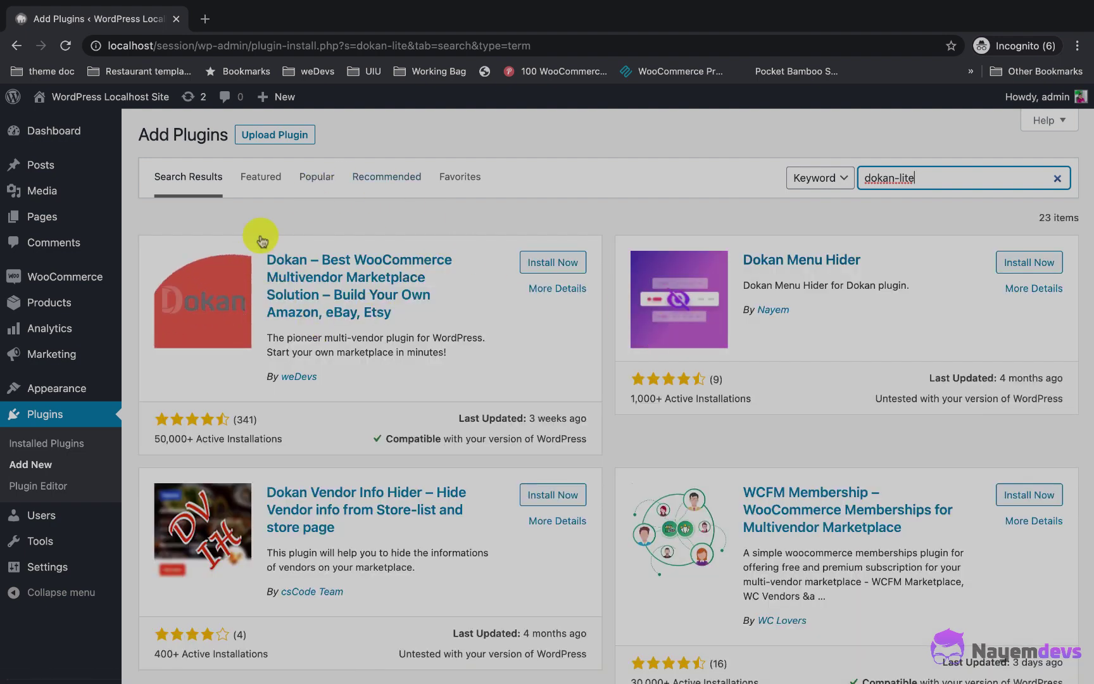
left_click(552, 262)
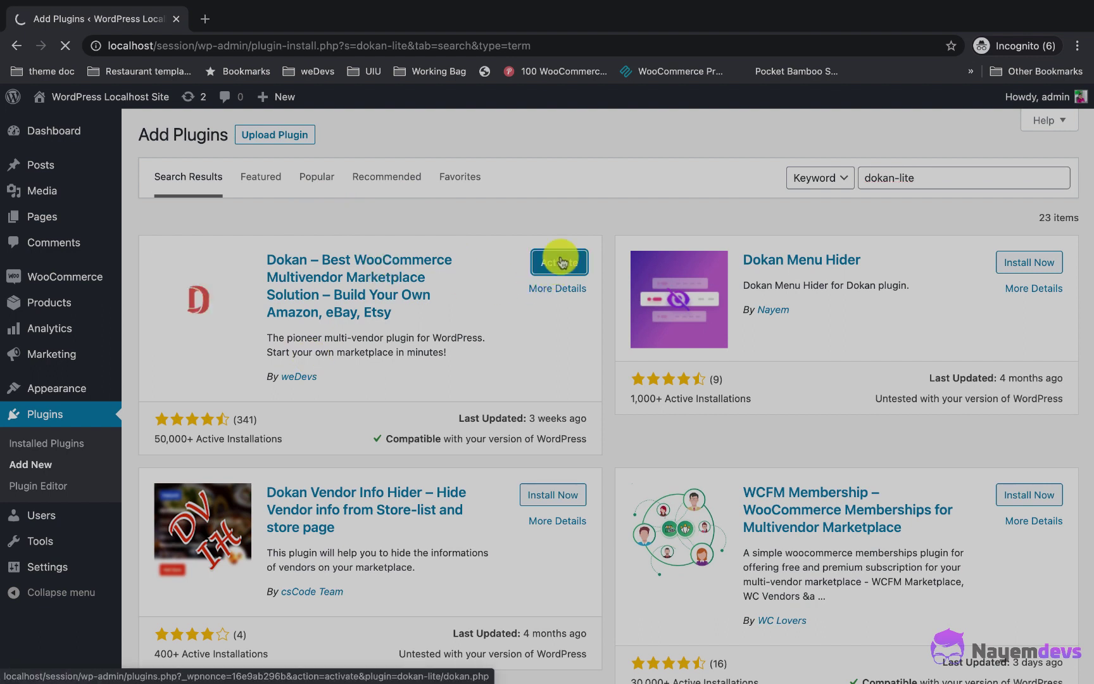
left_click(559, 262)
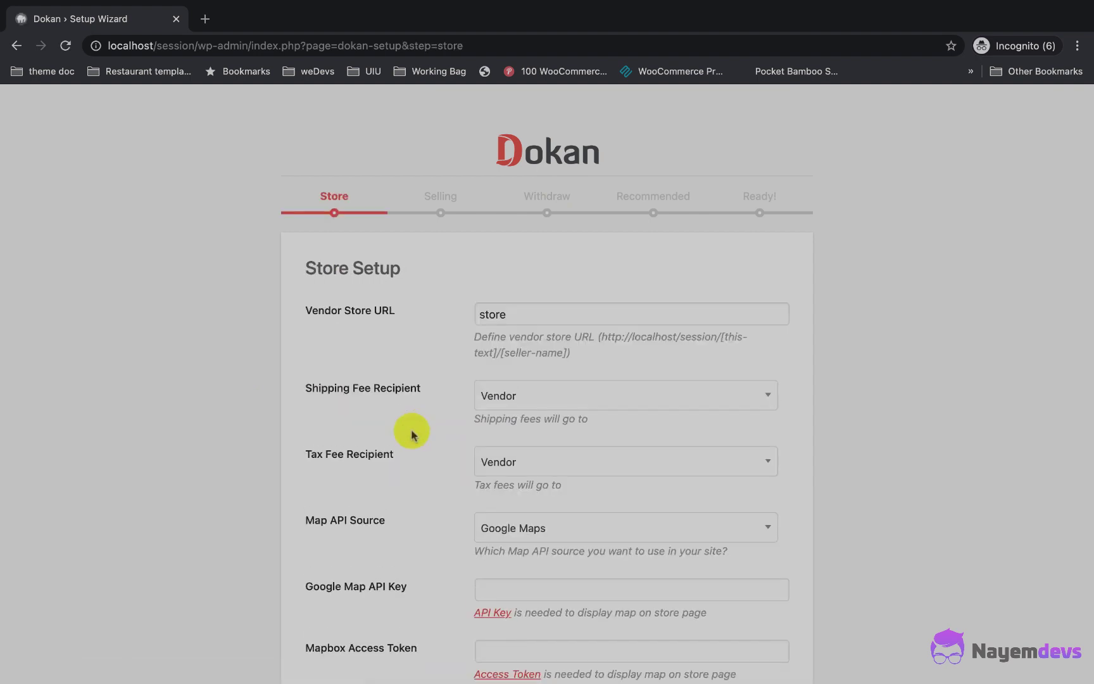
Step: Start the Dokan setup wizard and set the Map API Source to Mapbox
left_click(521, 308)
left_click(442, 428)
scroll(466, 374, "down", 2)
scroll(498, 320, "down", 3)
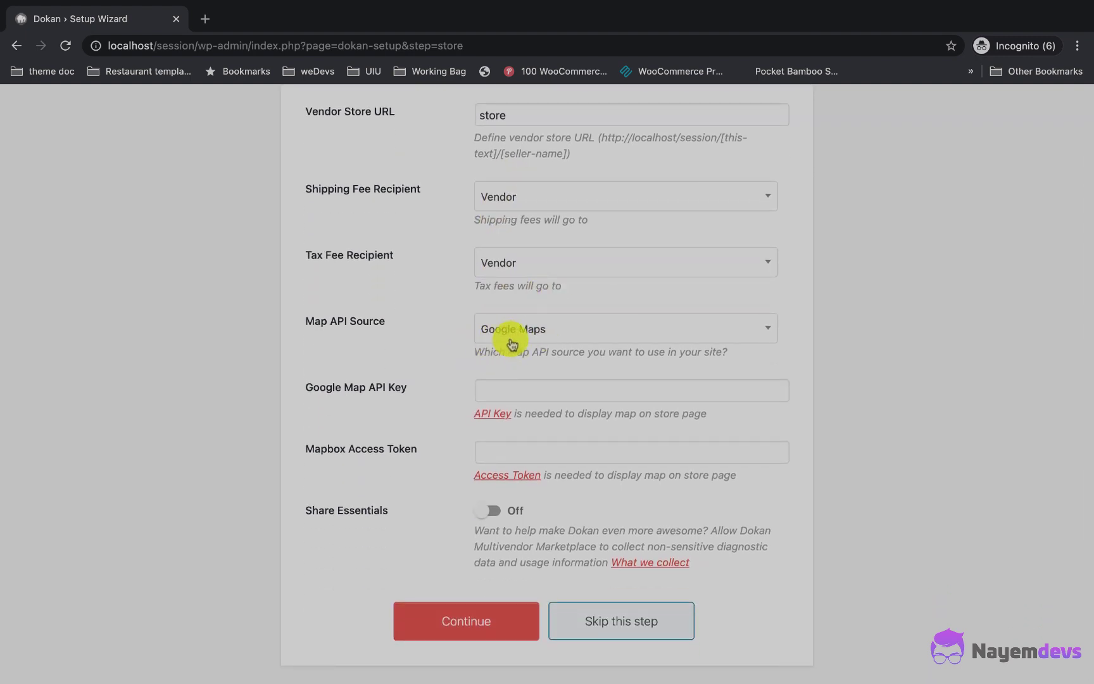
left_click(556, 332)
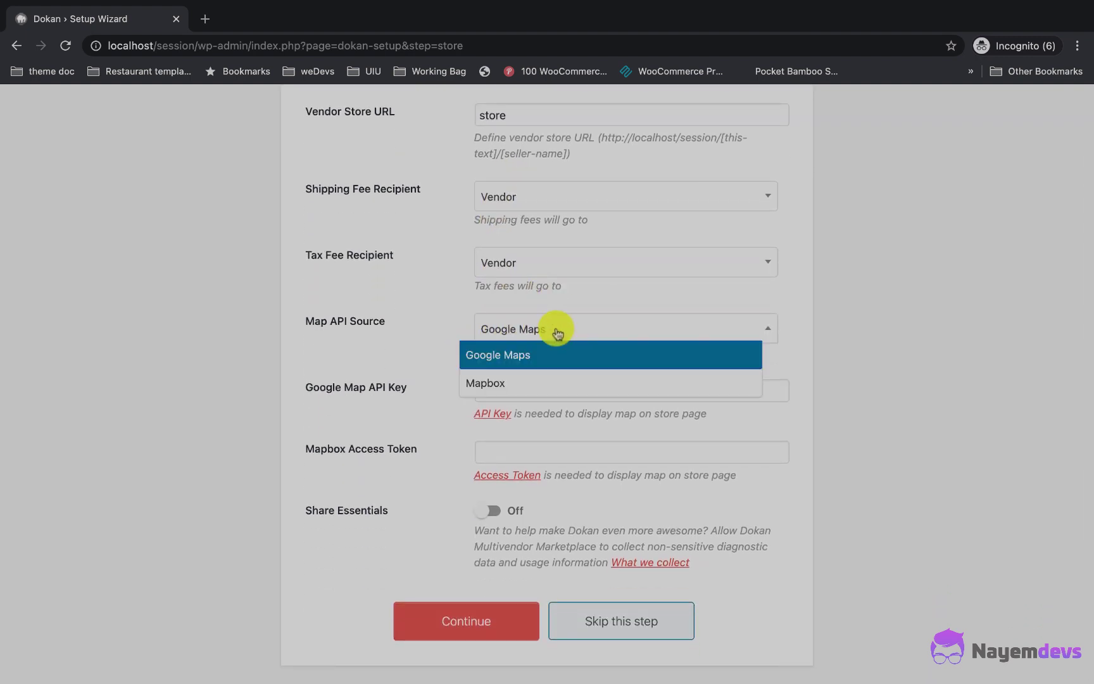
left_click(508, 375)
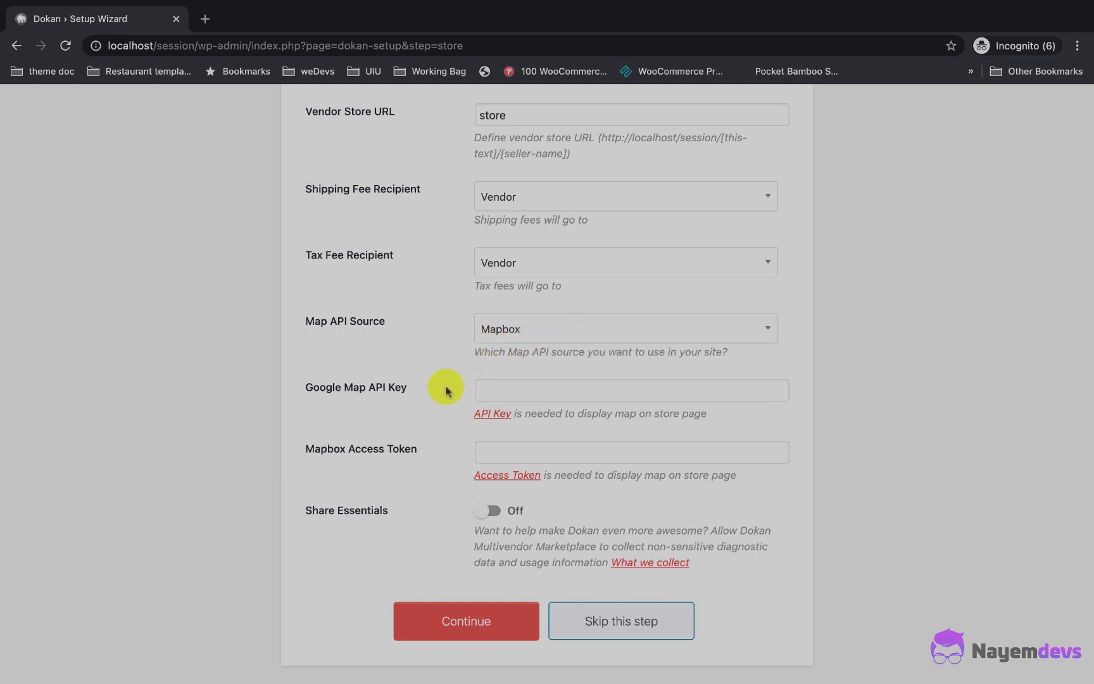
left_click(503, 620)
Step: Set a 10 Percentage admin commission and allow vendors to change order status
left_click(527, 370)
left_click(507, 423)
left_click(507, 425)
type("10")
left_click(458, 480)
left_click(500, 494)
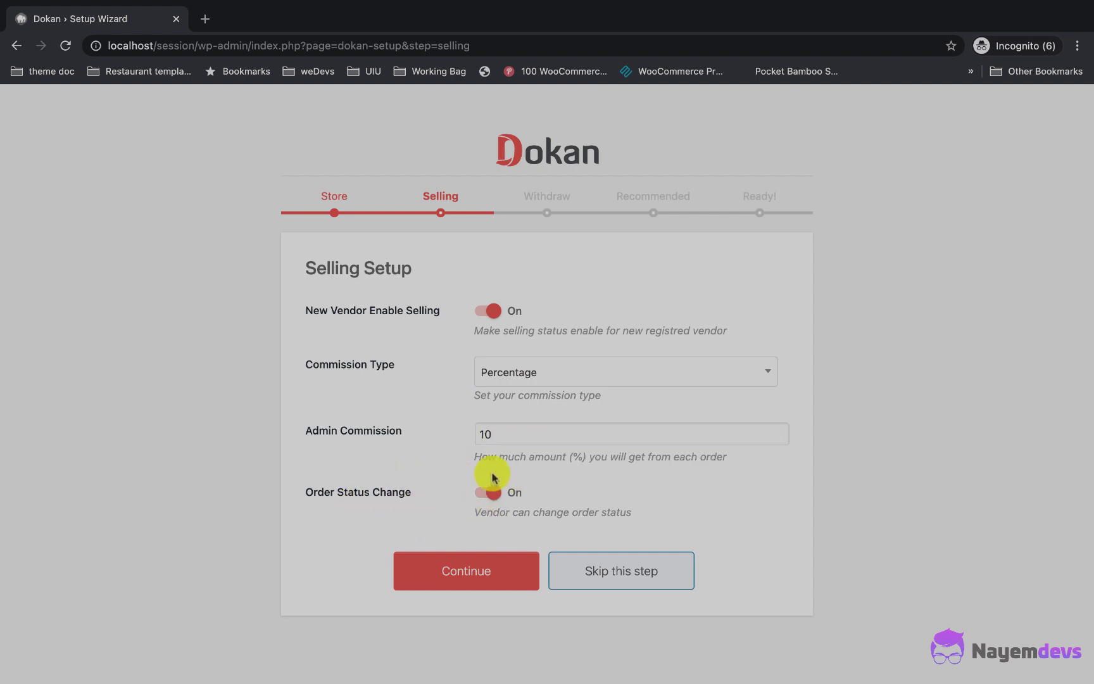
left_click_drag(476, 515, 623, 528)
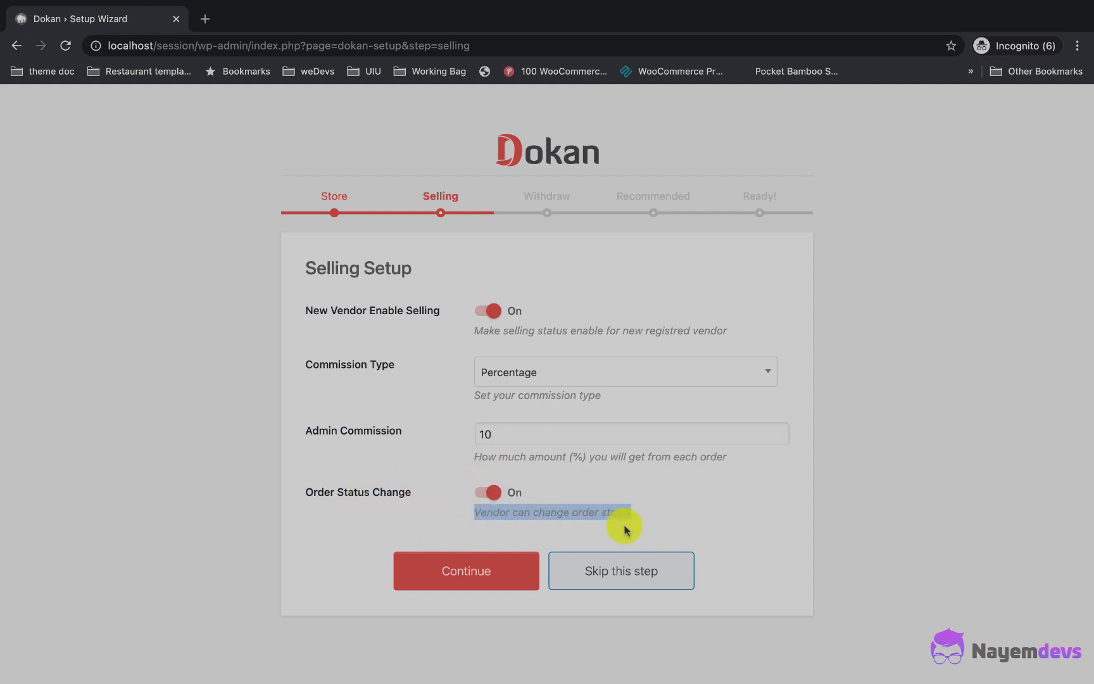
left_click(658, 519)
left_click(448, 572)
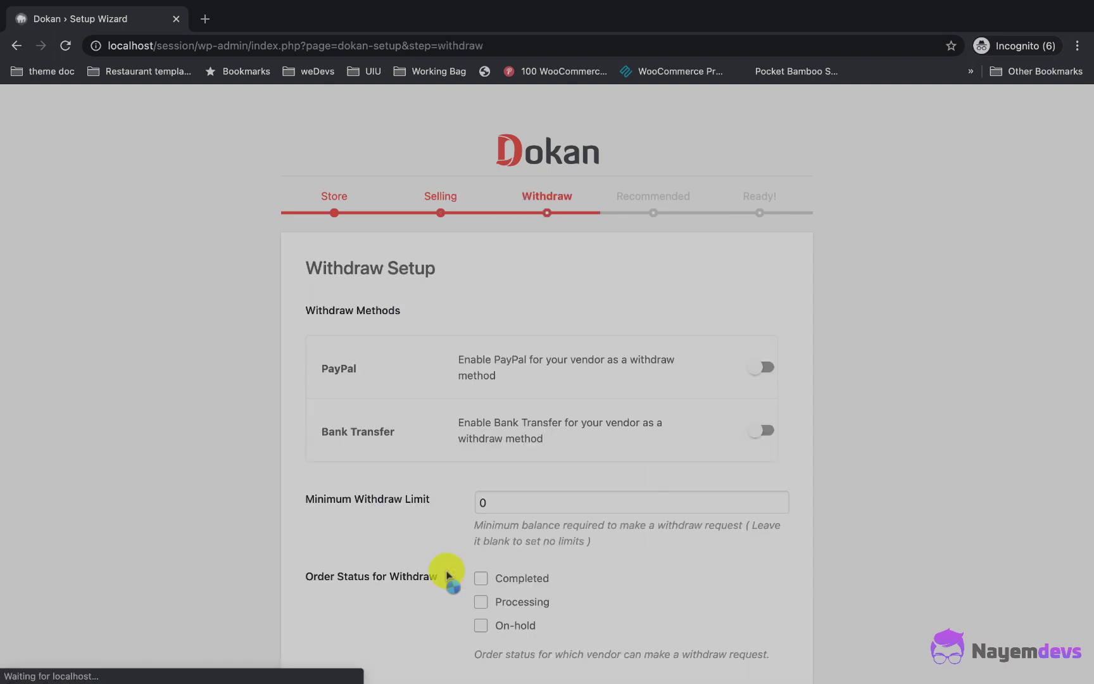
Step: Enable Bank Transfer as a withdraw method and save the Withdraw Setup
scroll(444, 493, "down", 1)
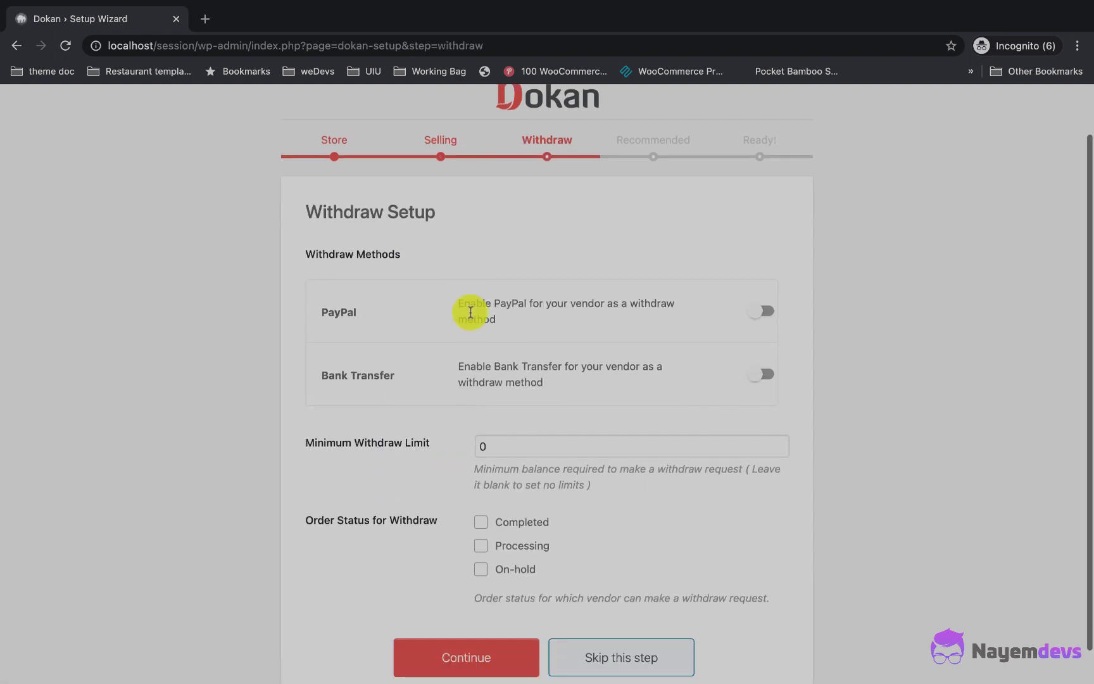
left_click(759, 369)
scroll(631, 463, "down", 1)
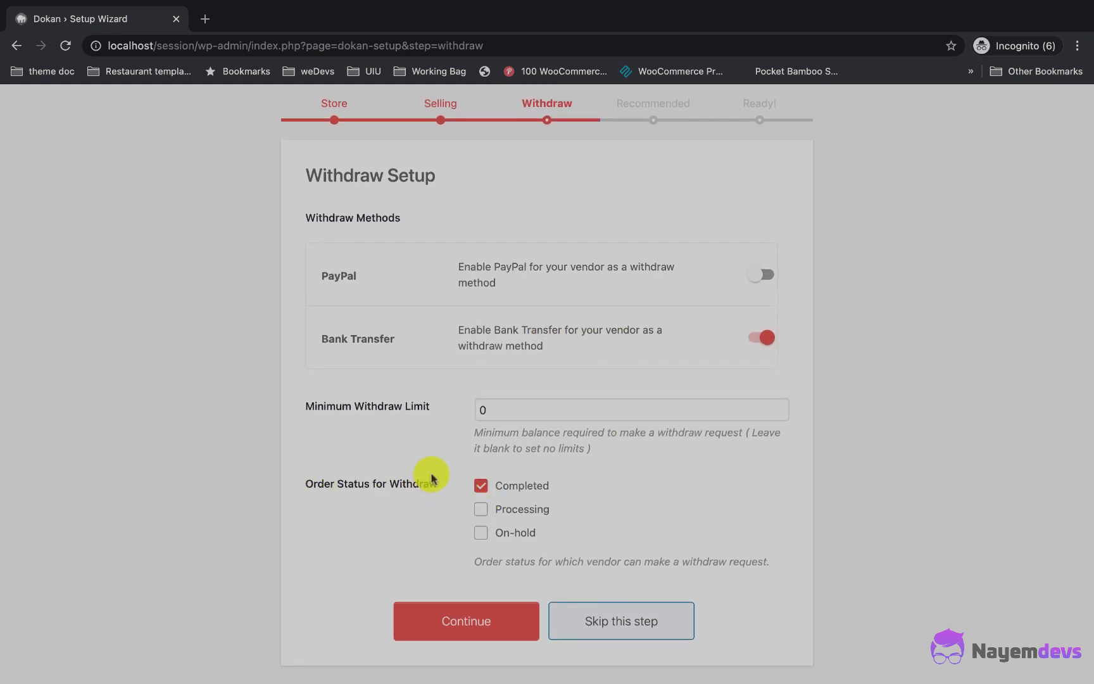
left_click(477, 621)
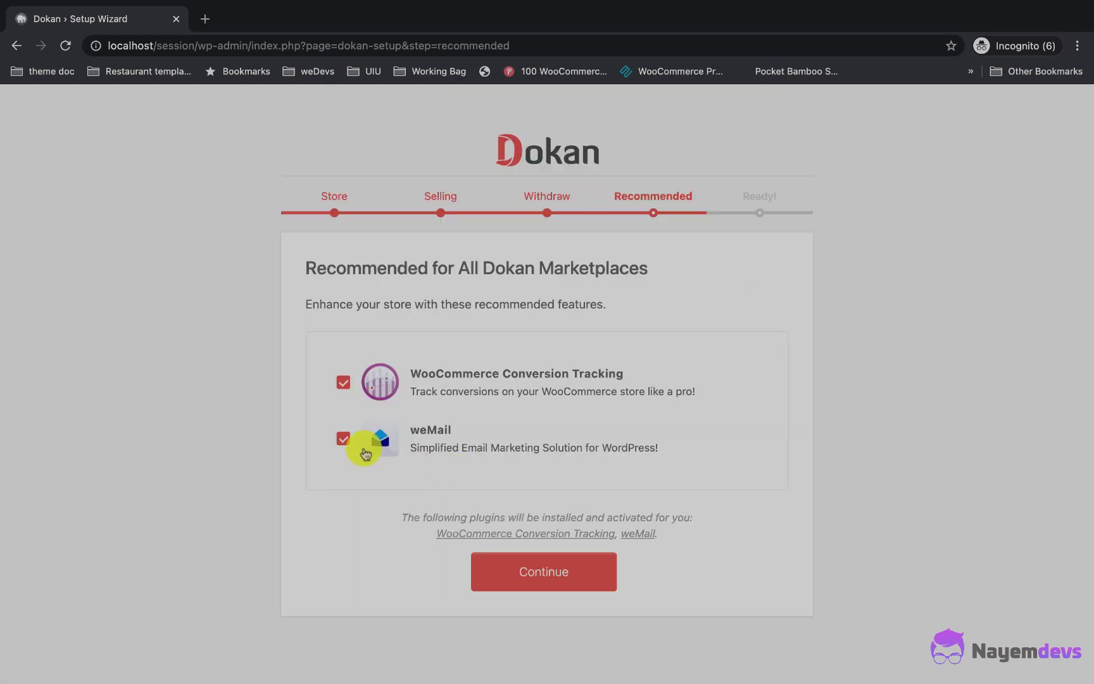
Step: Untick weMail and WooCommerce Conversion Tracking, then finish the wizard
left_click(343, 438)
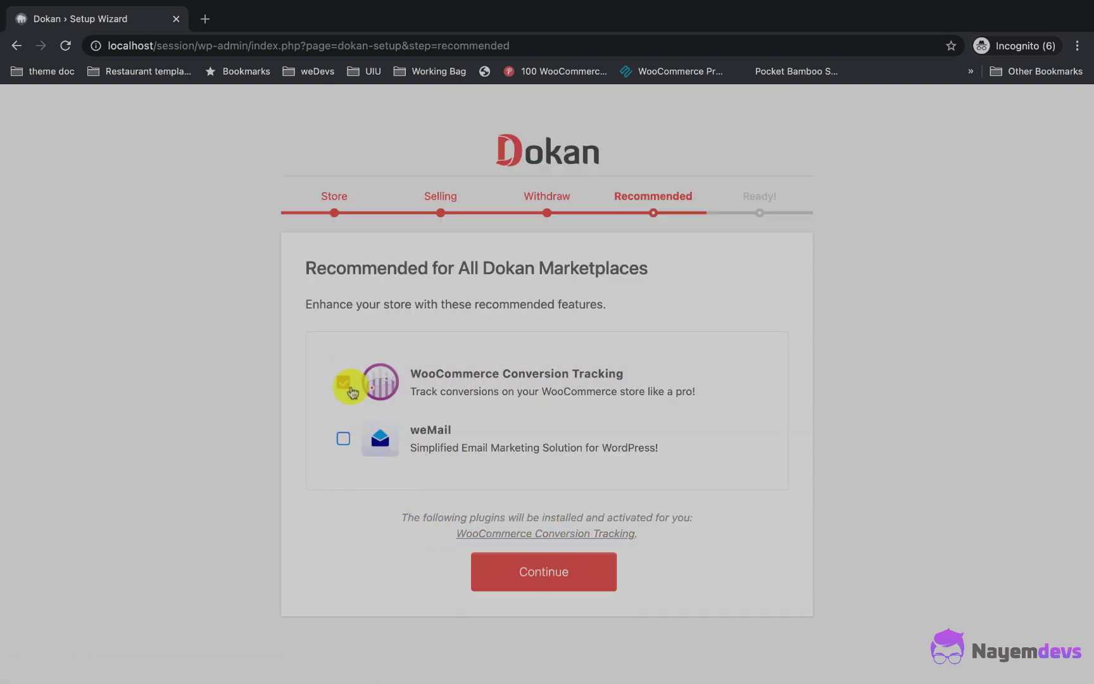
left_click(343, 382)
left_click(525, 530)
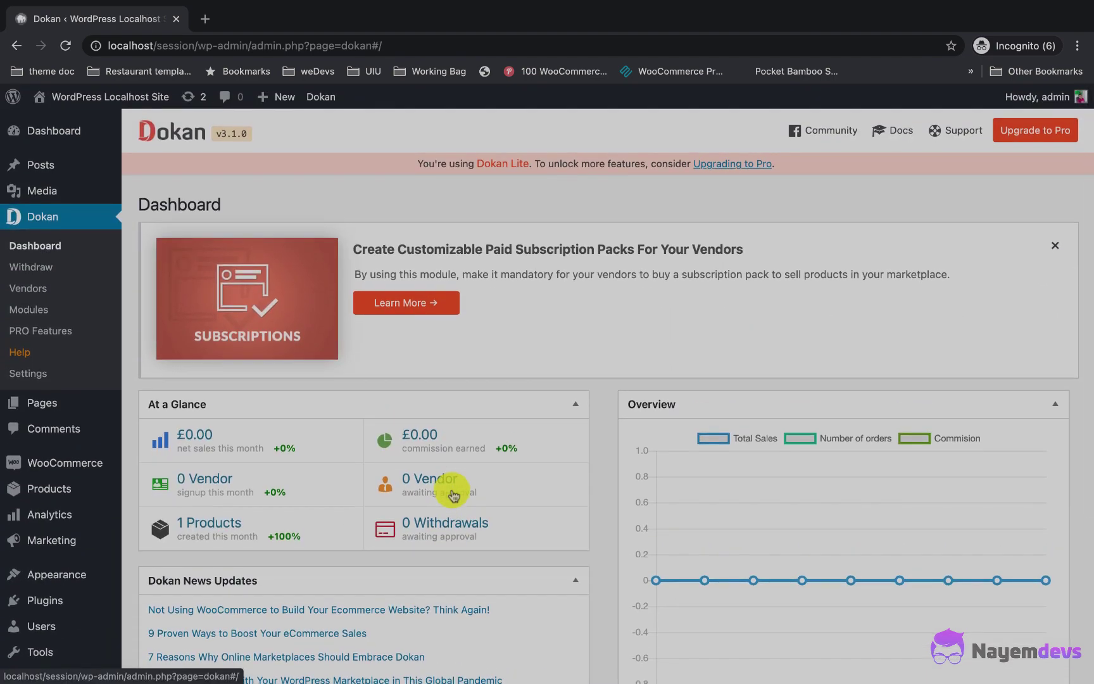
Step: Go to Appearance > Themes and open the Add New themes page
scroll(453, 495, "down", 4)
scroll(447, 420, "up", 4)
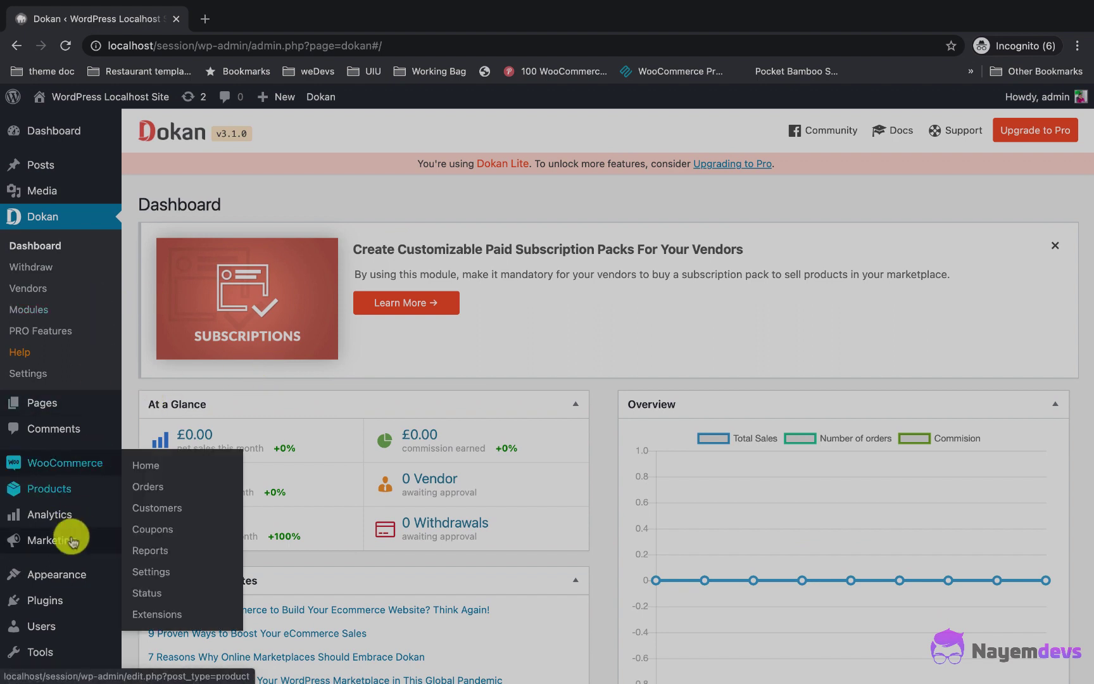
left_click(161, 538)
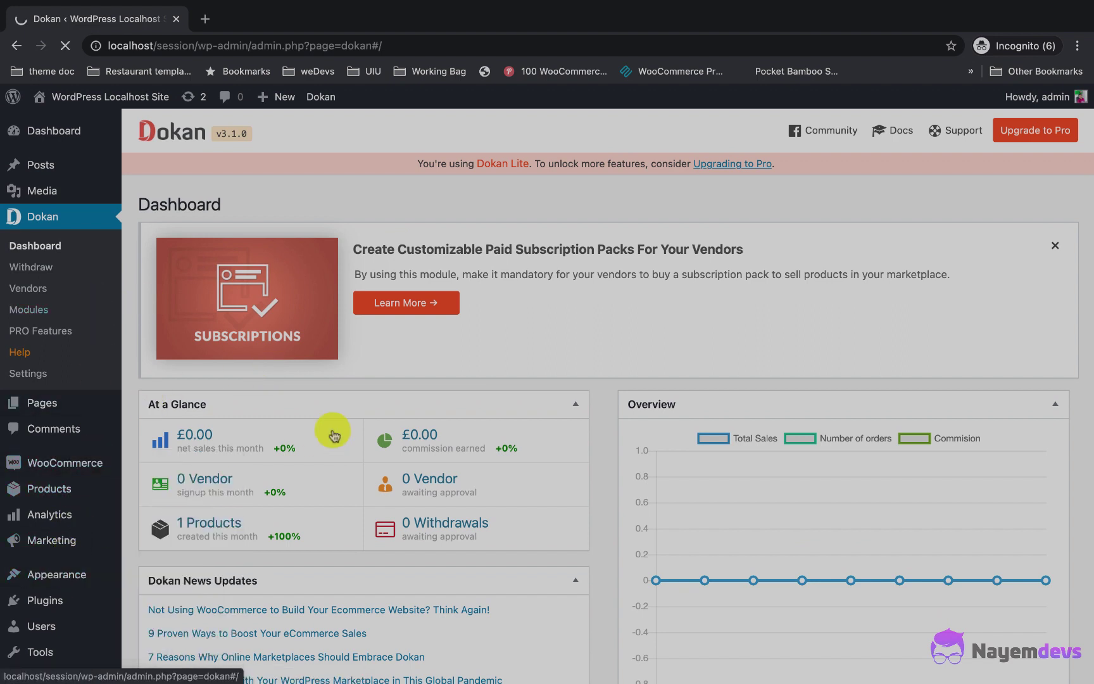
scroll(411, 297, "down", 1)
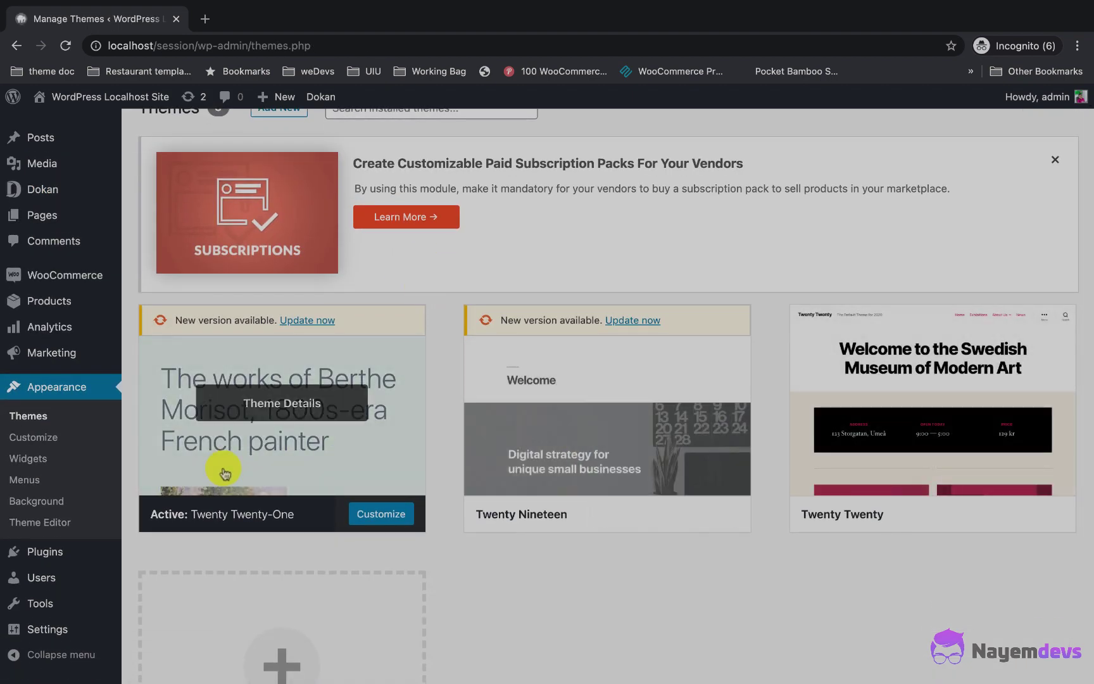
scroll(224, 473, "up", 1)
left_click(286, 138)
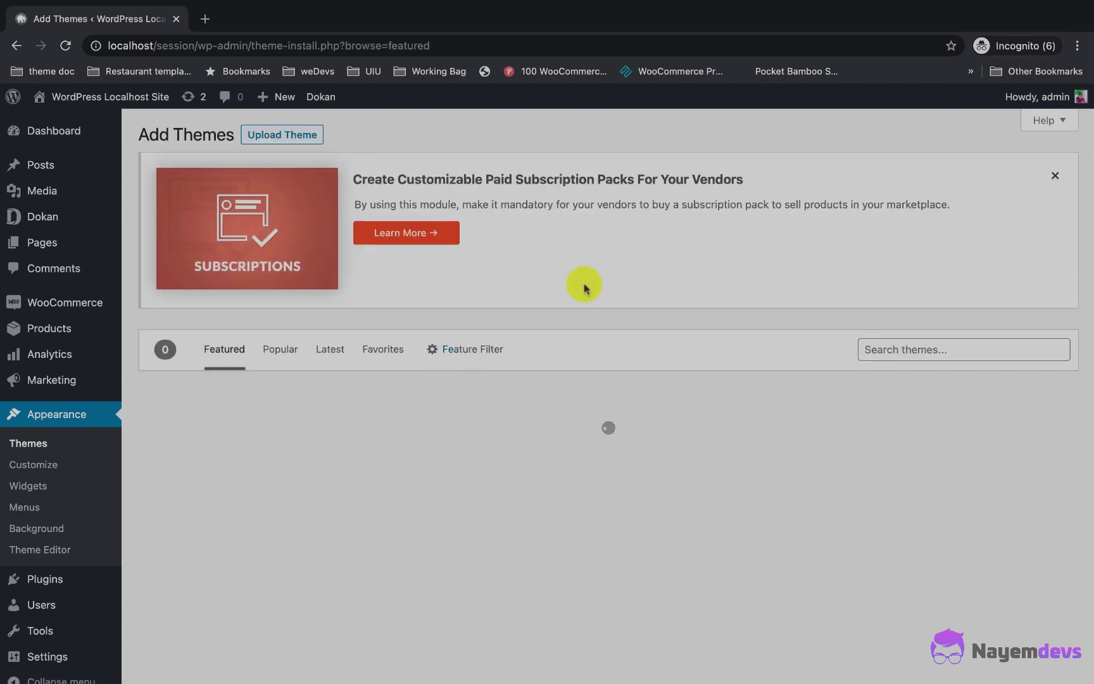
scroll(561, 343, "down", 1)
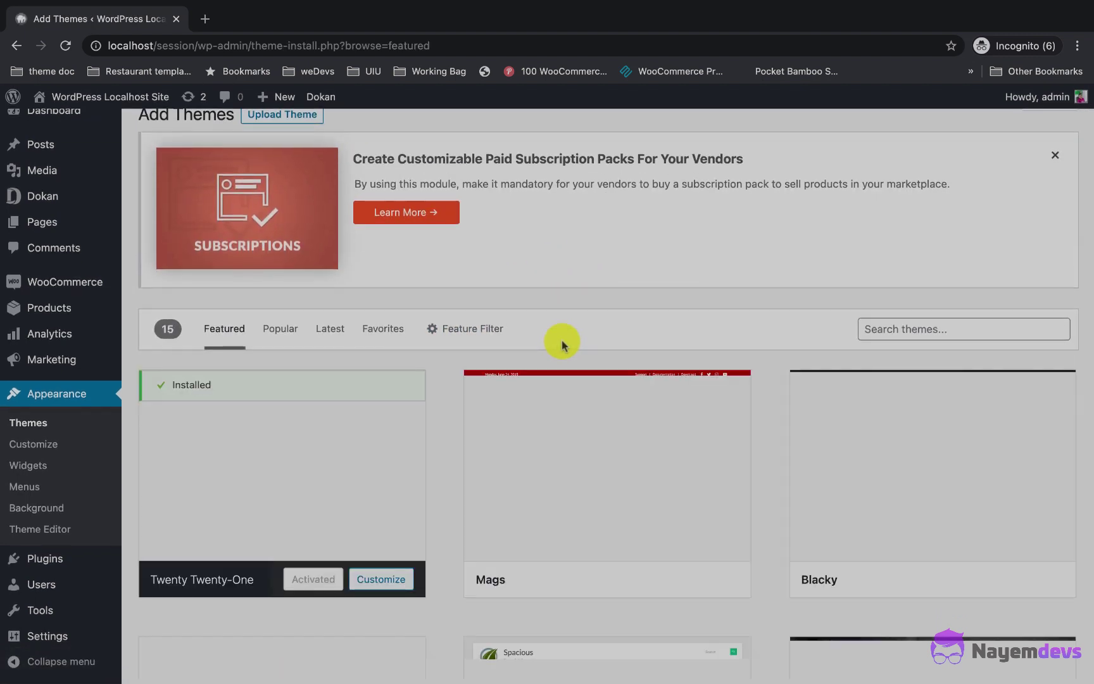
scroll(576, 343, "down", 1)
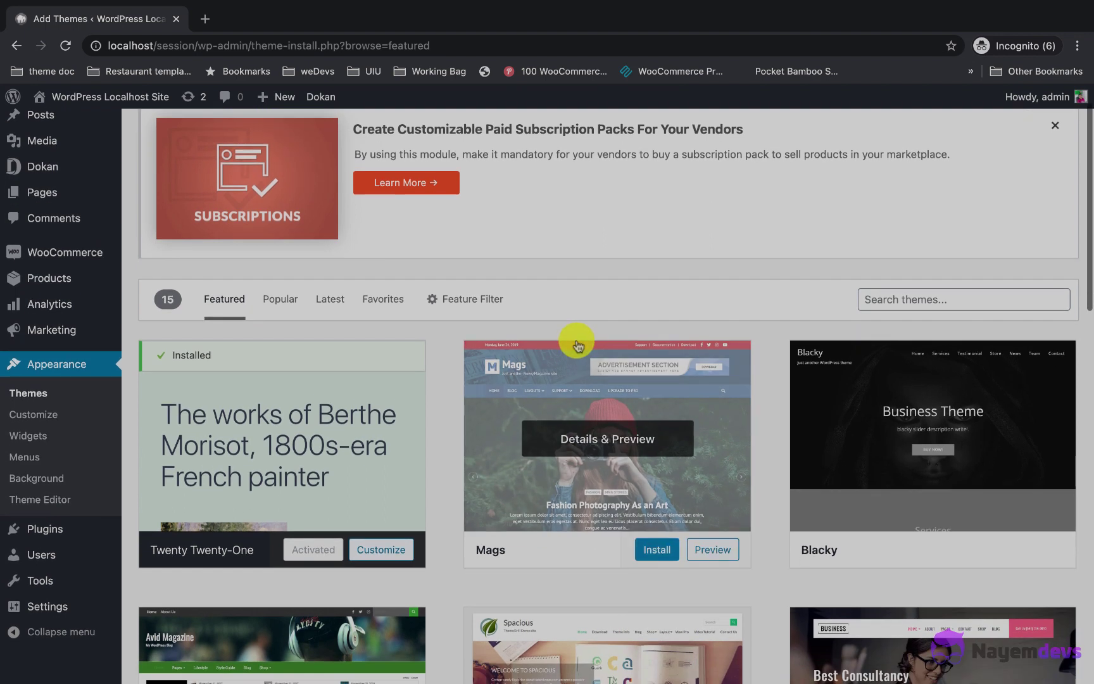
Step: Search for the Astra theme, then install and activate it
left_click(905, 296)
type("astra")
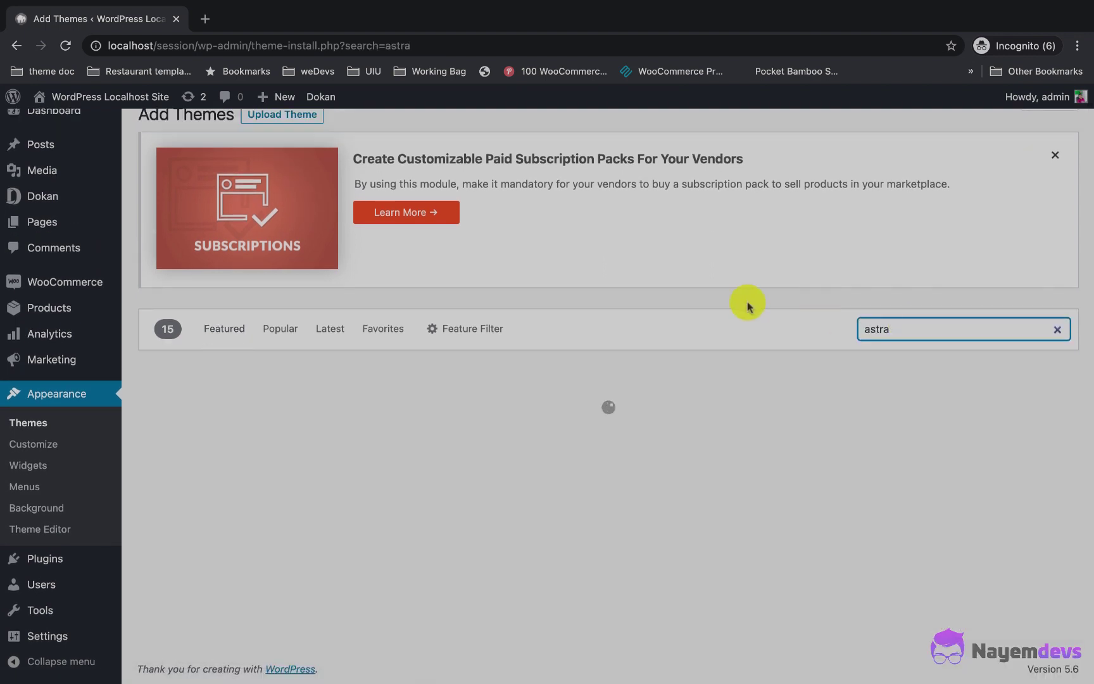
scroll(747, 302, "down", 1)
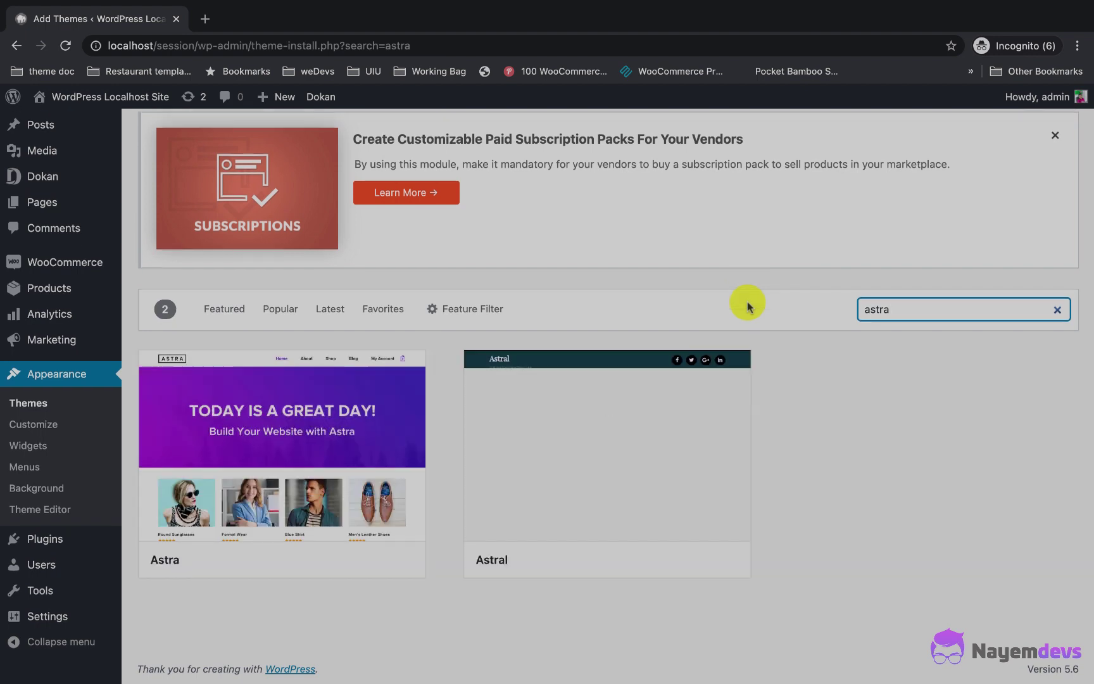
mouse_move(299, 456)
left_click(326, 559)
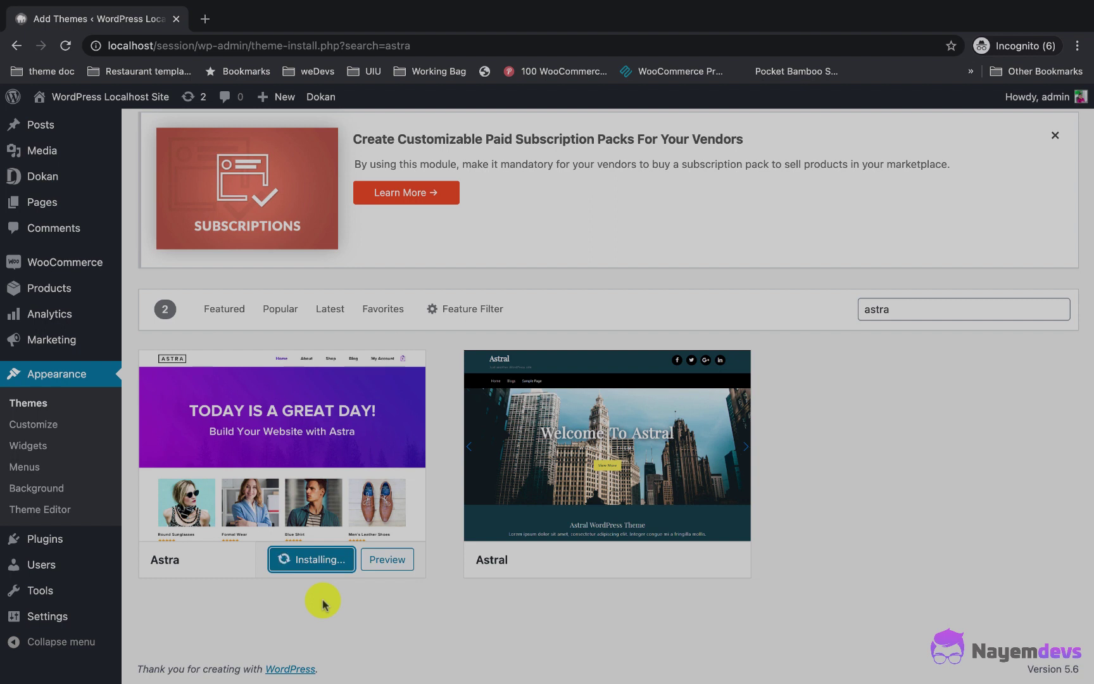
left_click(305, 558)
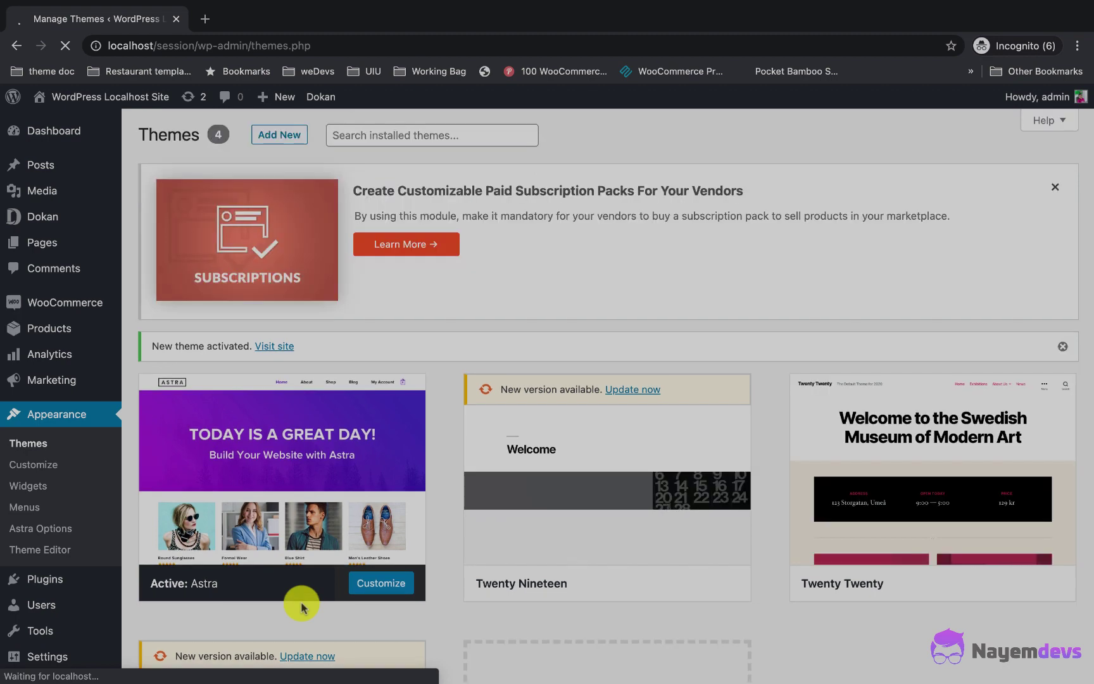
mouse_move(75, 468)
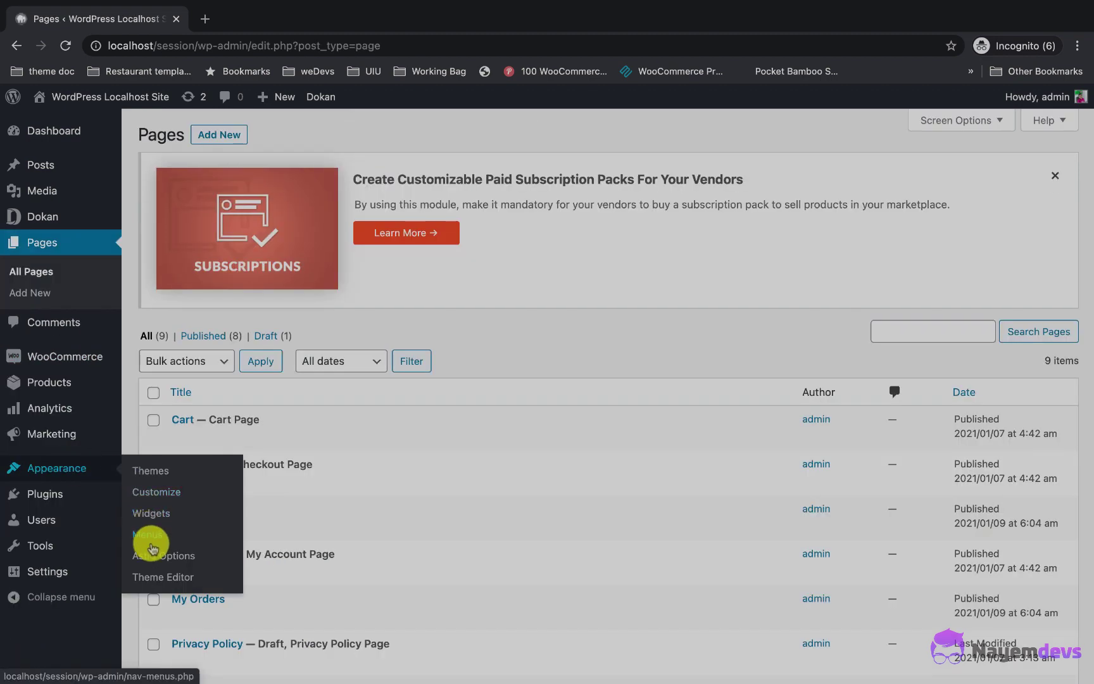
Step: Open Astra Options and install the Starter Templates importer plugin
left_click(151, 555)
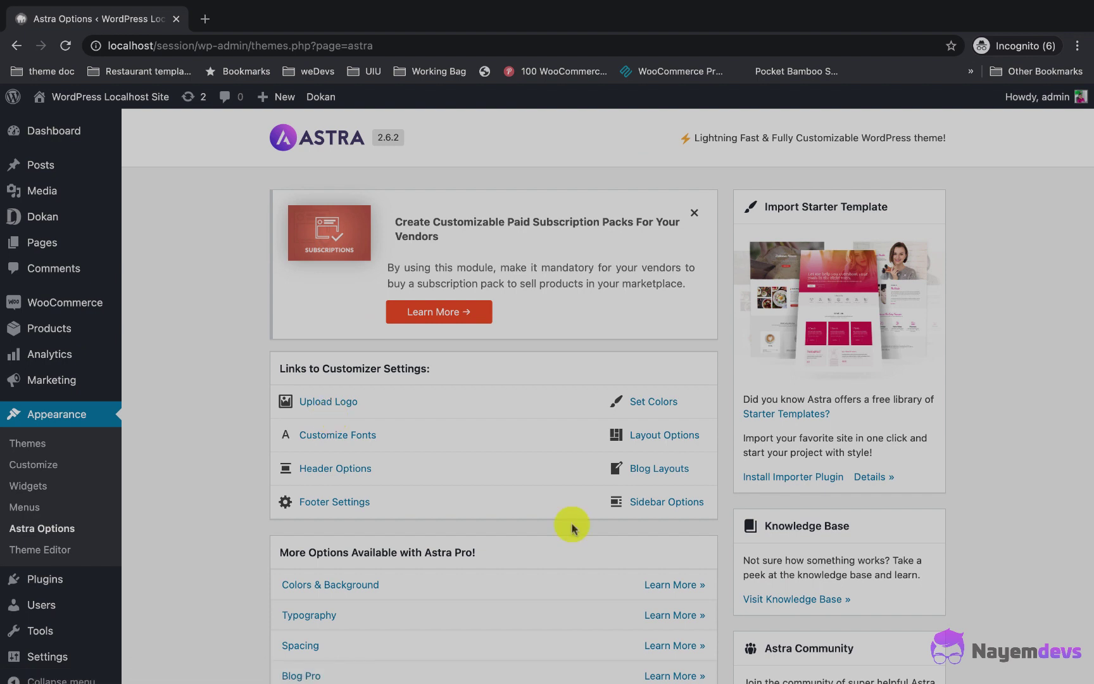
left_click(785, 475)
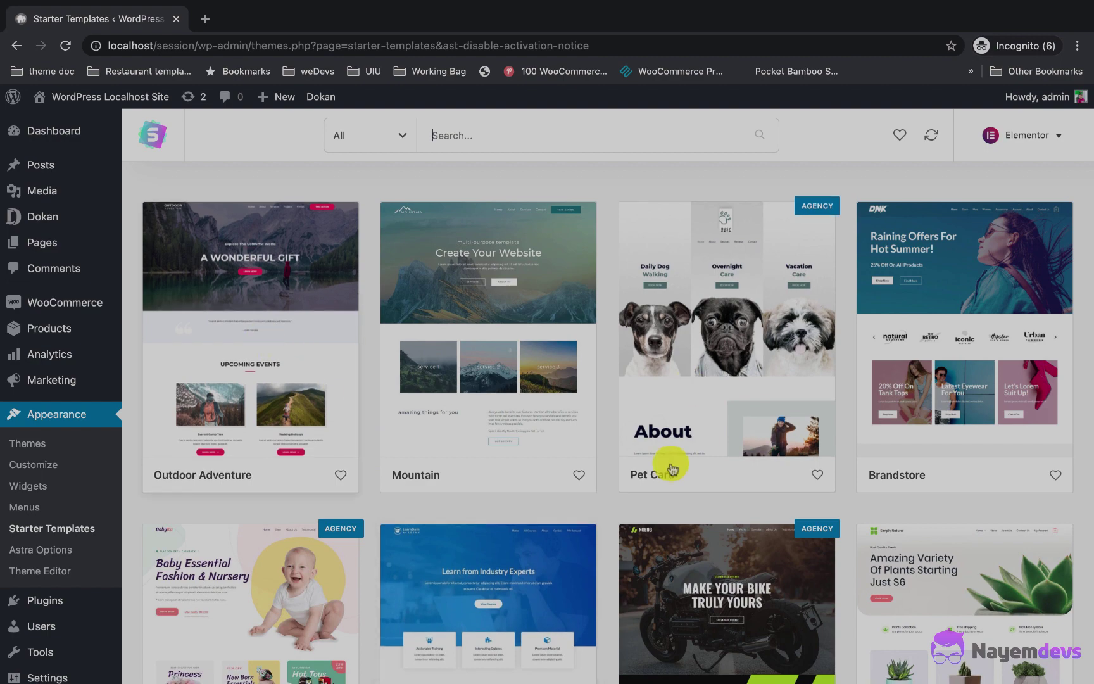
Step: Browse the starter template gallery and open the Brandstore template
scroll(671, 467, "down", 9)
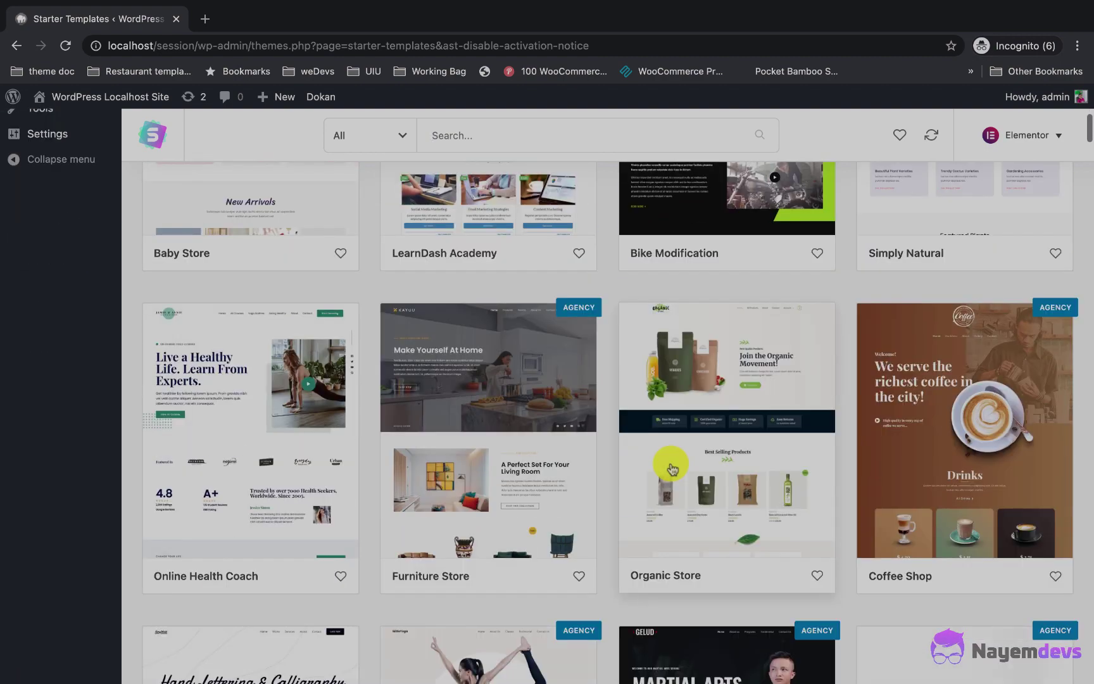
scroll(671, 467, "up", 10)
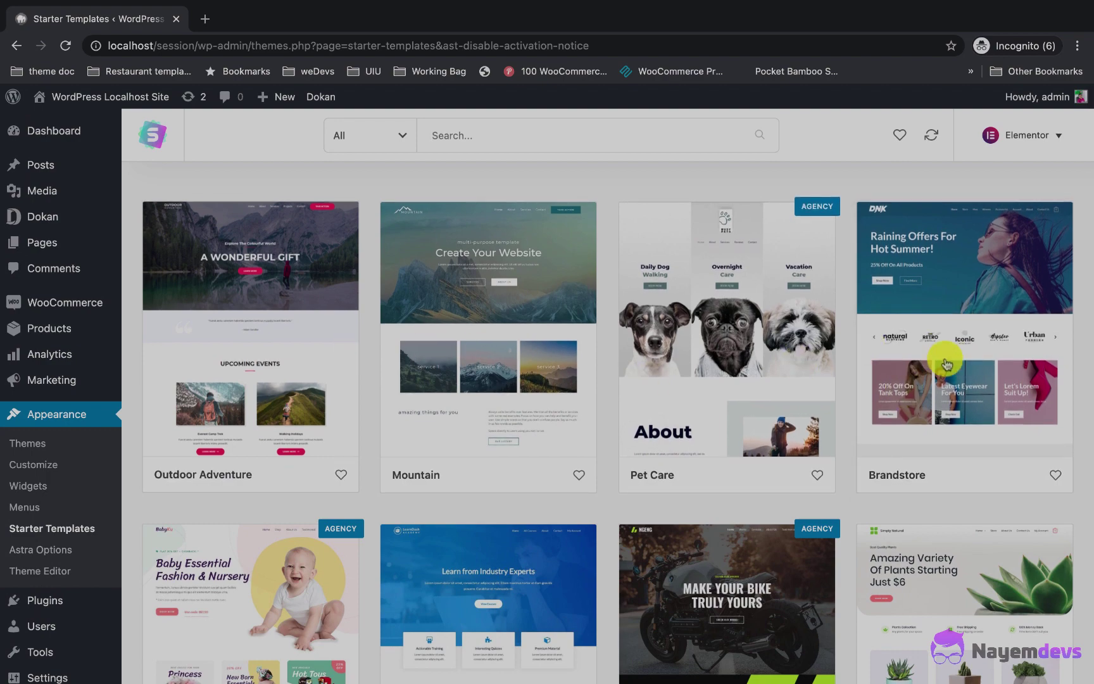
scroll(947, 365, "down", 3)
left_click(970, 252)
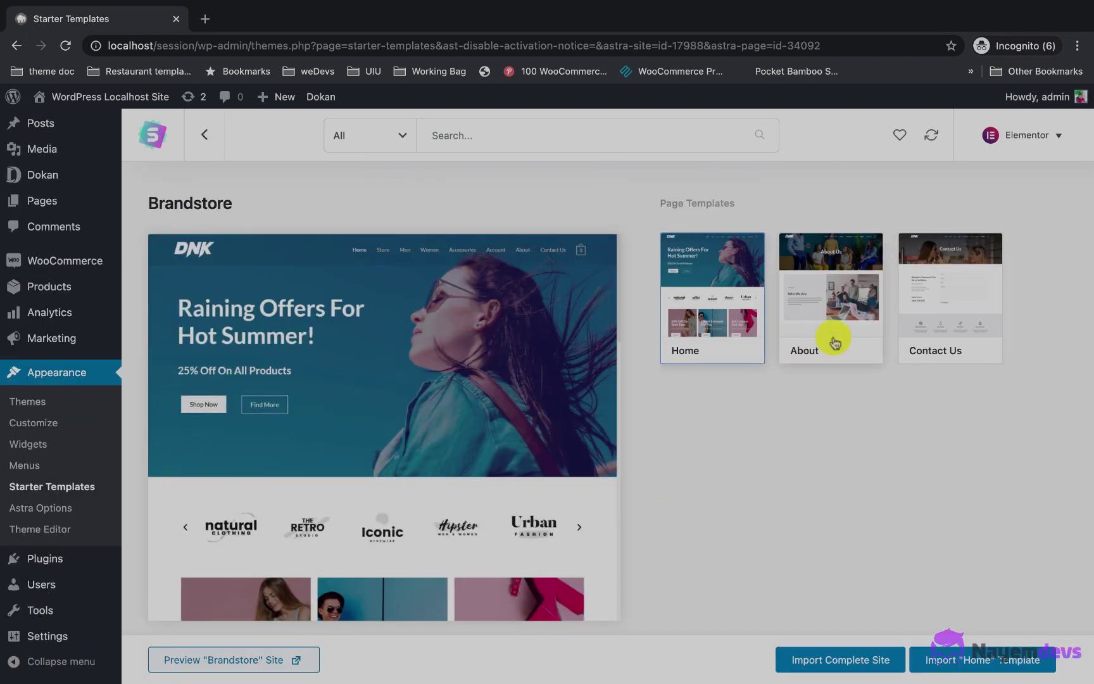
Step: Import the complete Brandstore site, skipping the debug warning, then view the site
scroll(391, 512, "down", 3)
scroll(390, 513, "down", 7)
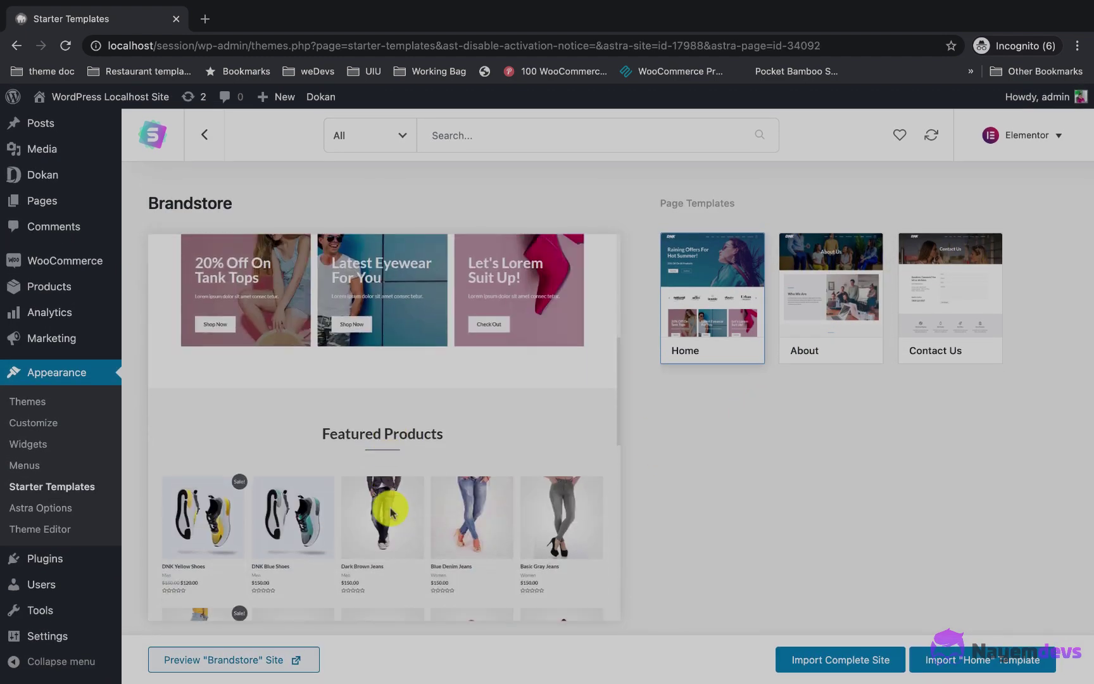
scroll(390, 513, "down", 5)
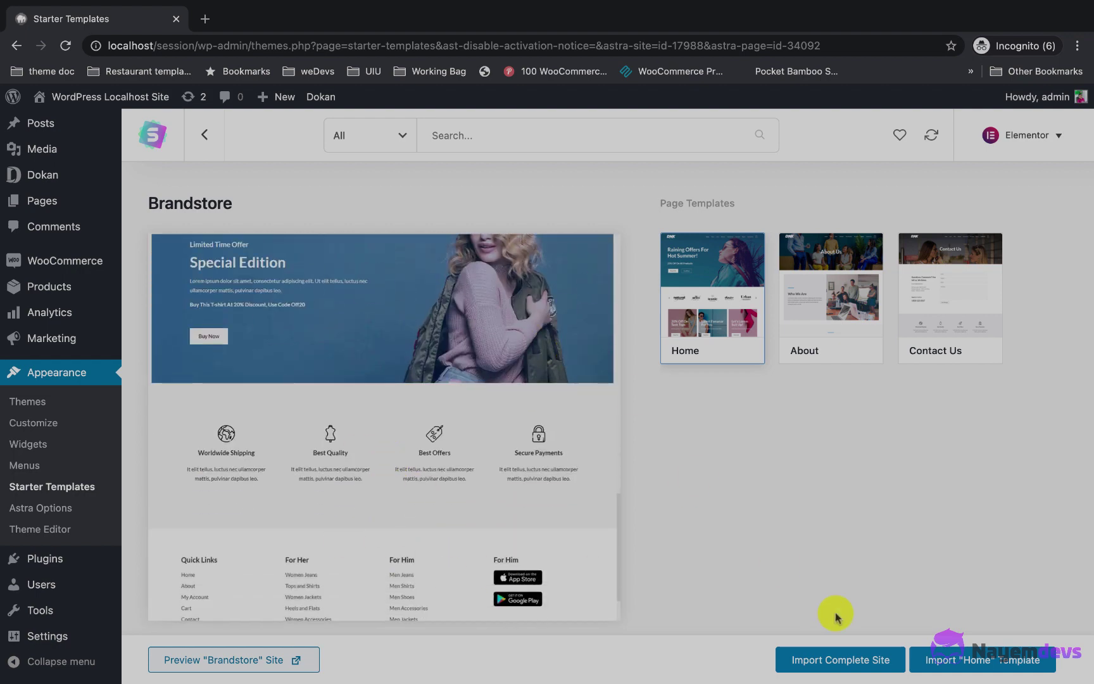
left_click(830, 667)
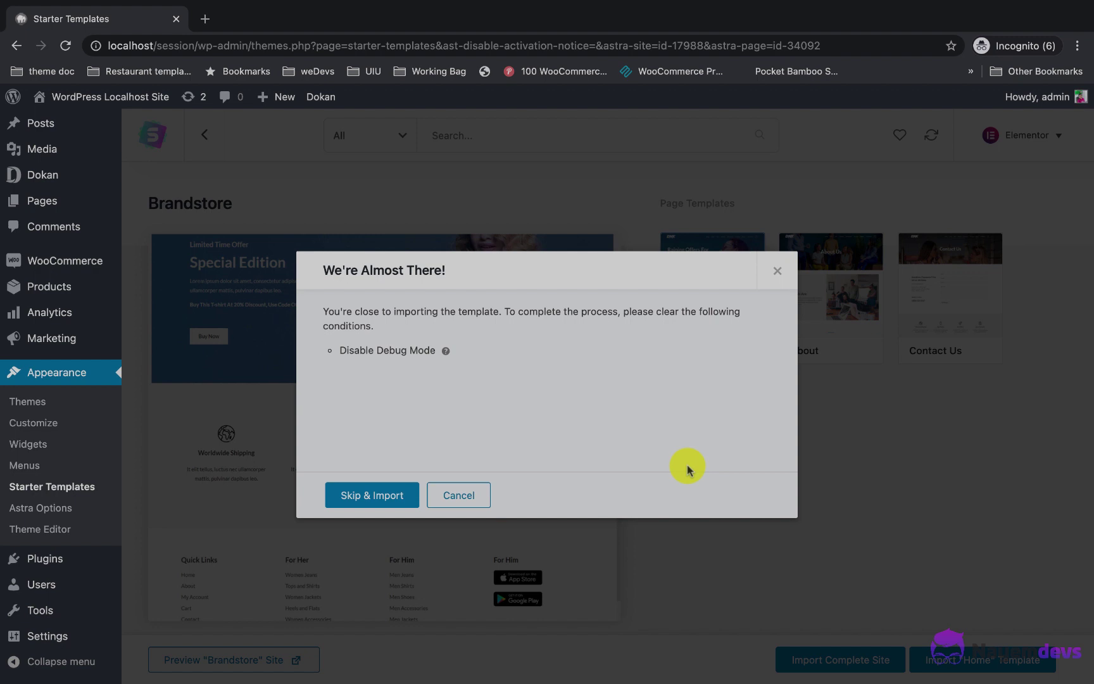
left_click(391, 493)
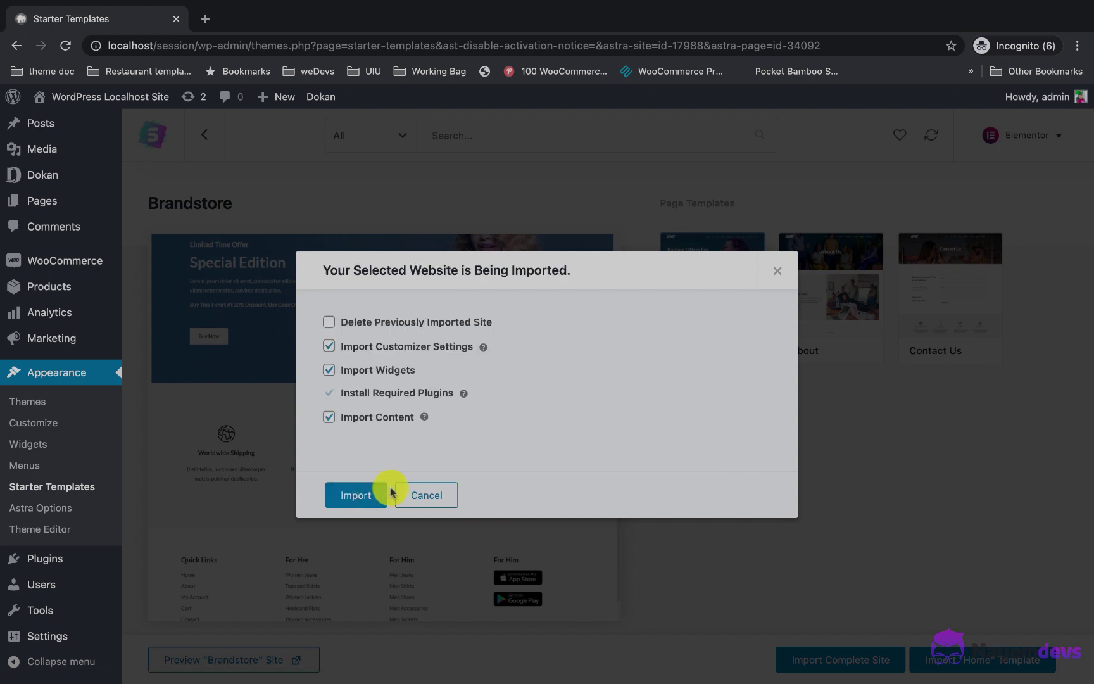
left_click(360, 497)
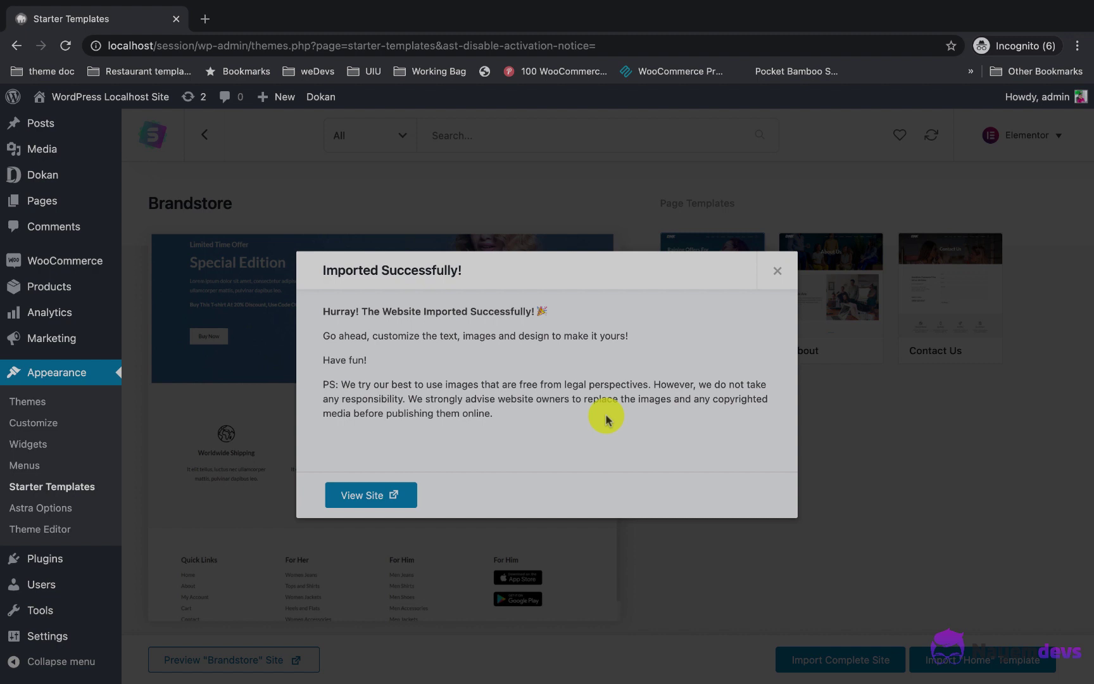
left_click(369, 498)
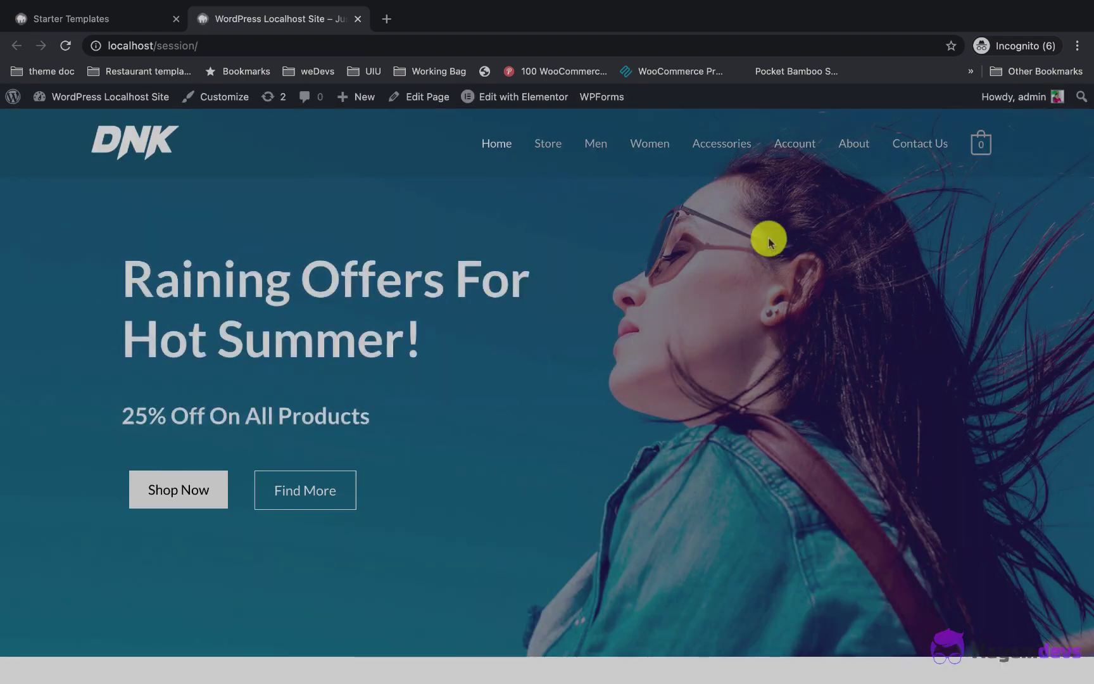
Step: Scroll through the DNK storefront home page, then go to its Account page
scroll(549, 319, "down", 8)
scroll(549, 325, "down", 6)
scroll(415, 283, "down", 6)
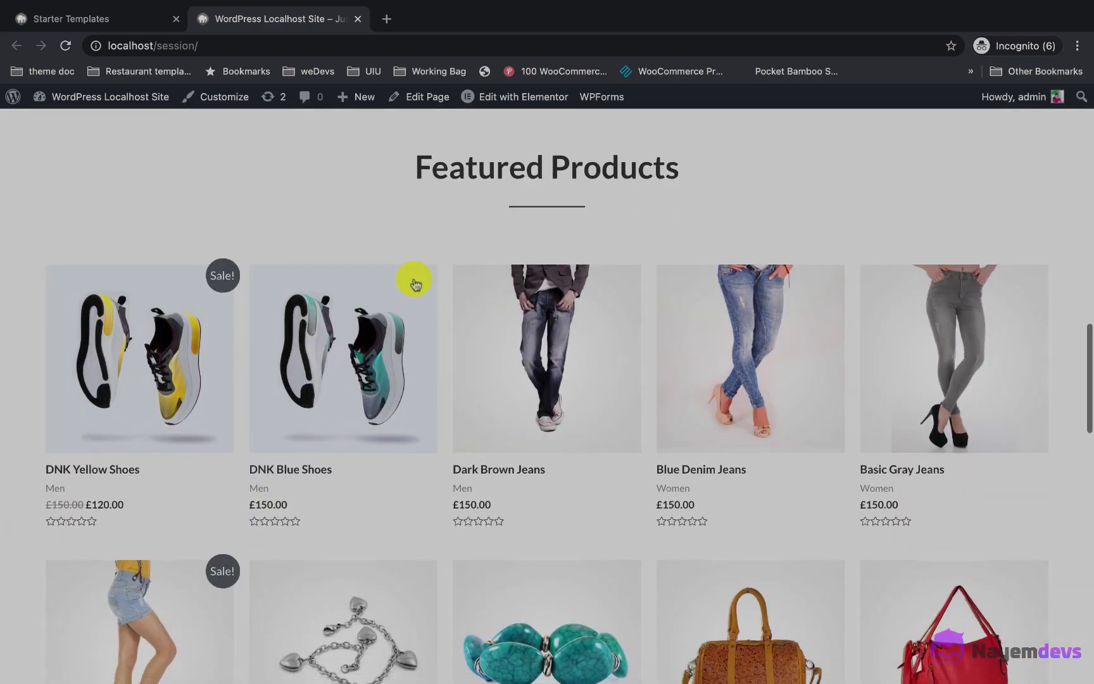
scroll(415, 281, "down", 2)
scroll(380, 342, "down", 8)
scroll(348, 347, "down", 8)
scroll(348, 347, "up", 20)
scroll(349, 345, "up", 3)
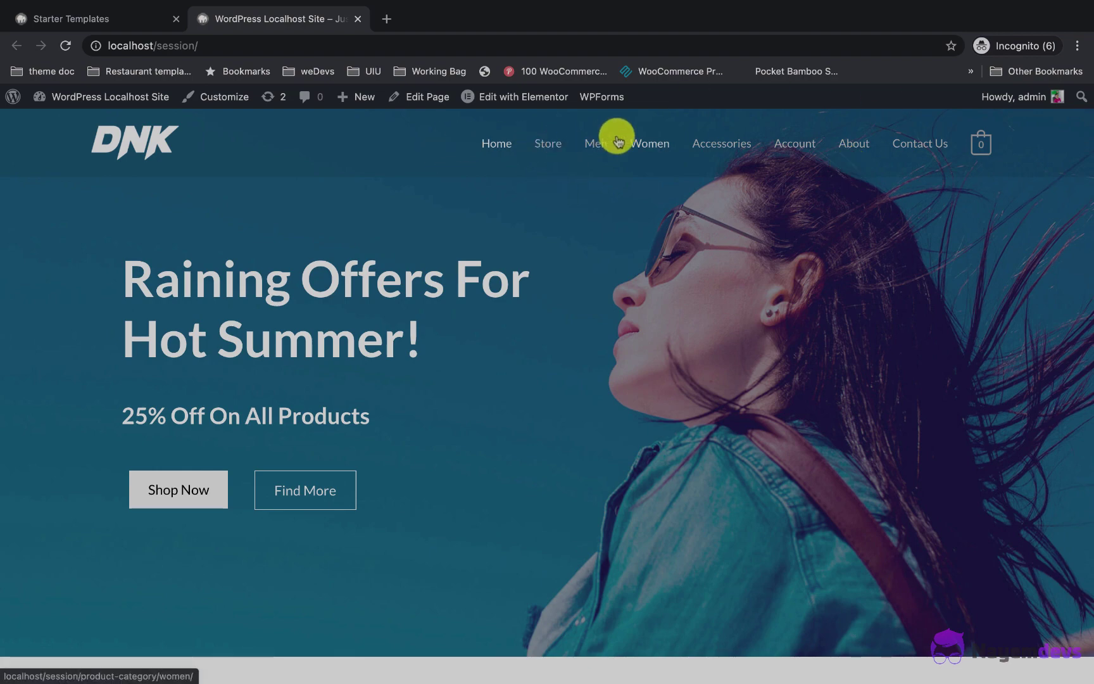
left_click(959, 142)
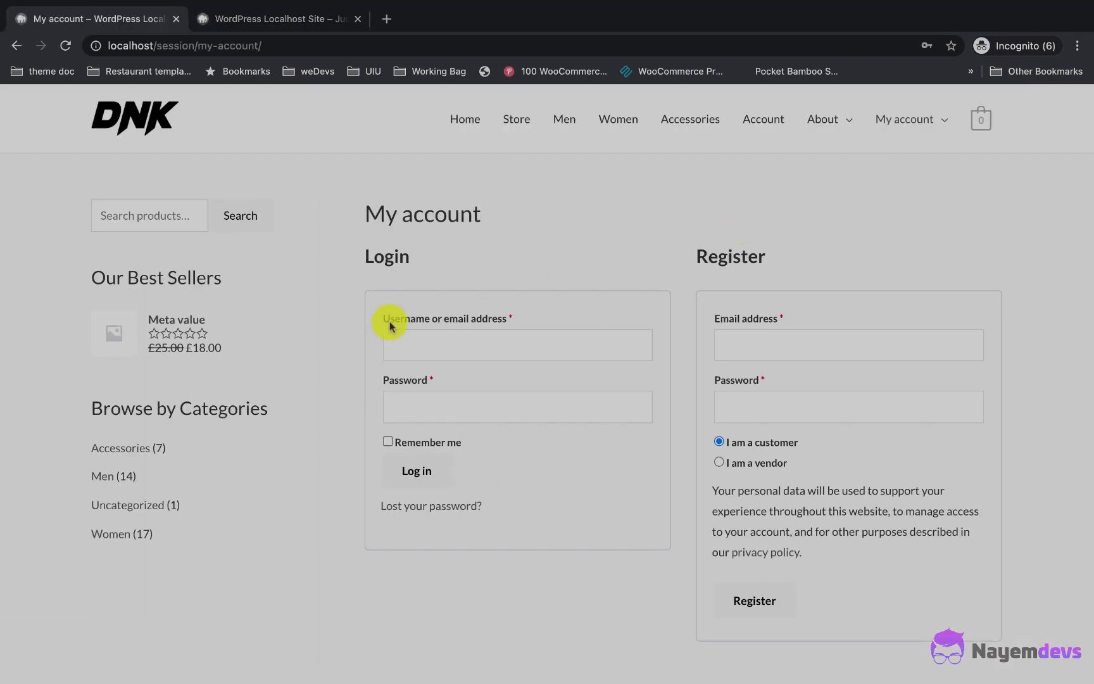
Step: Choose 'I am a vendor' and enter the account e-mail and password
scroll(712, 398, "down", 3)
mouse_move(746, 368)
left_mouse_down()
mouse_move(791, 372)
mouse_move(727, 370)
left_mouse_up()
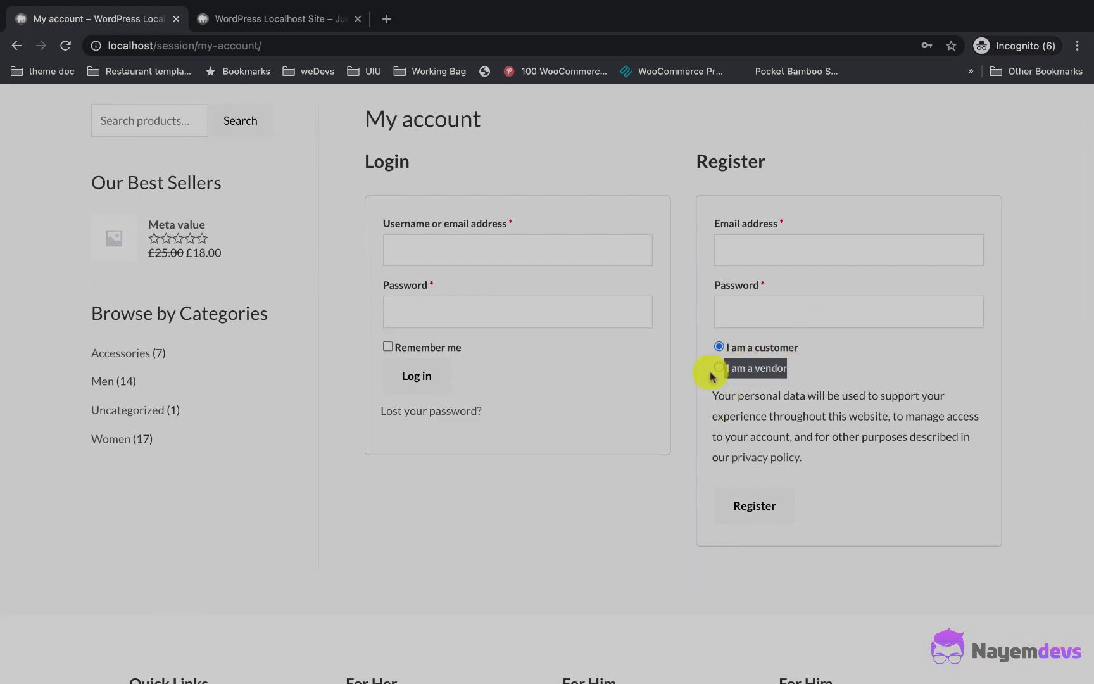
left_click(719, 373)
left_click(719, 366)
left_click(773, 250)
key("Tab")
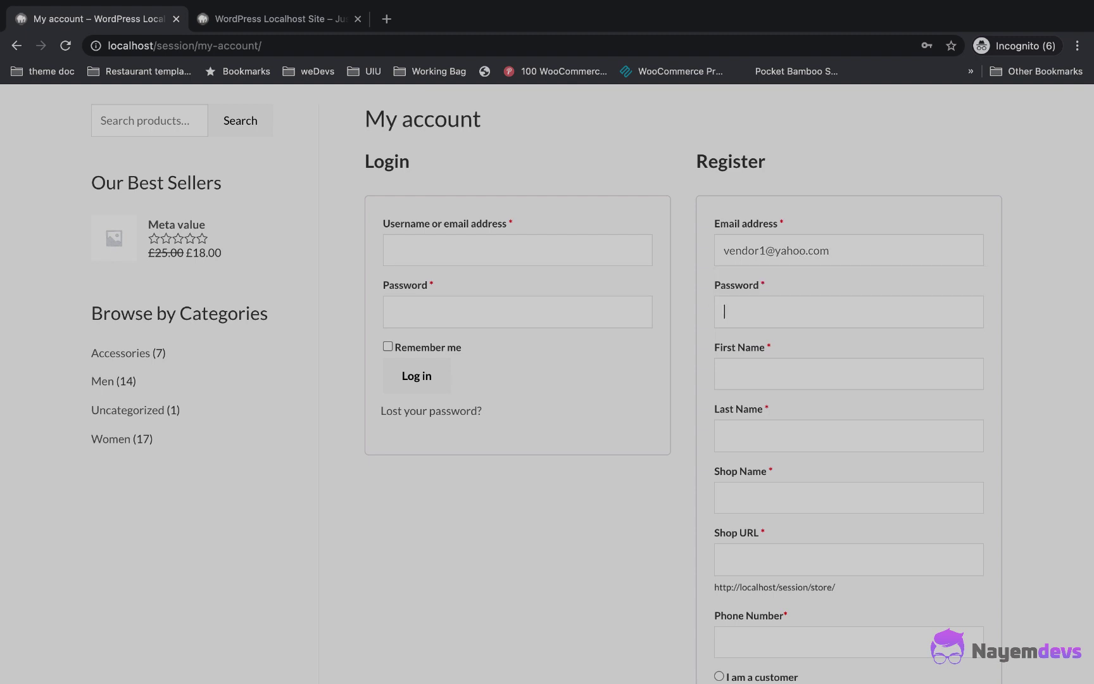
type("12345@Ab")
key("Tab")
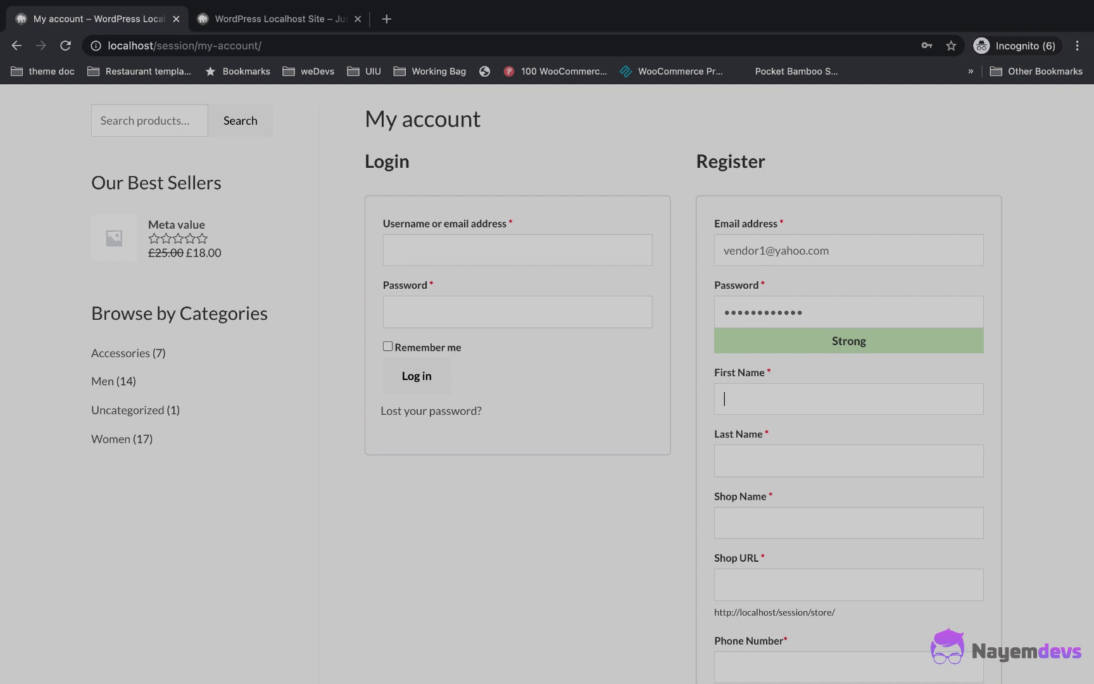
Step: Fill in the first name and phone number, register, and begin the vendor store setup
type("DN")
type("S")
type("tore")
scroll(728, 291, "down", 3)
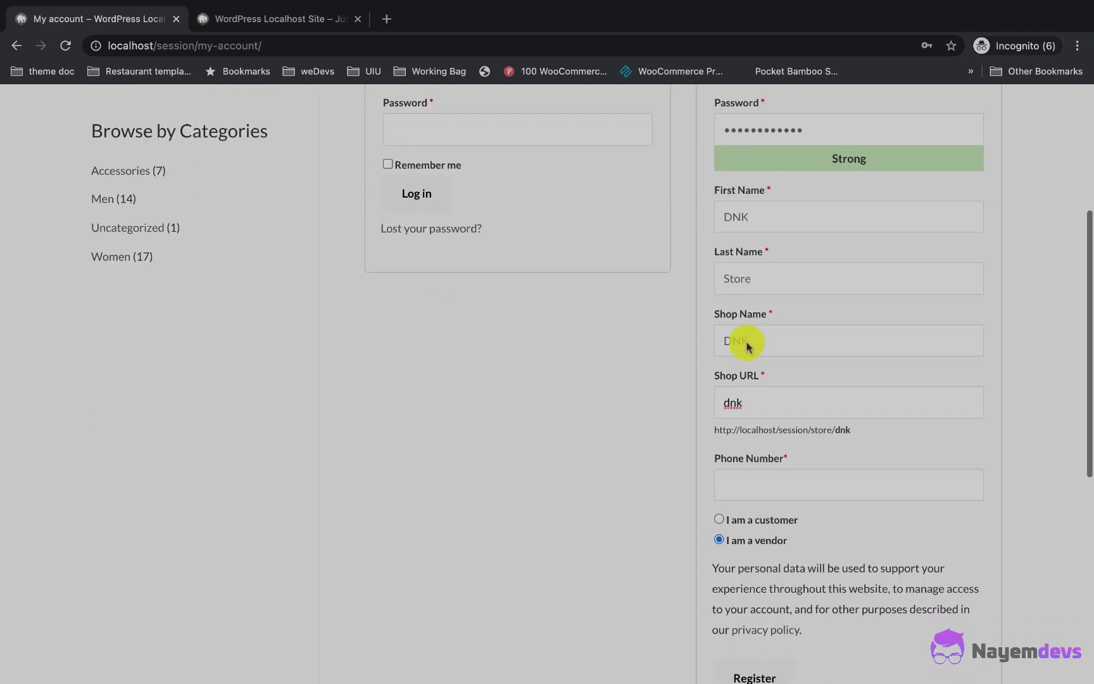
left_click(747, 484)
type("23432")
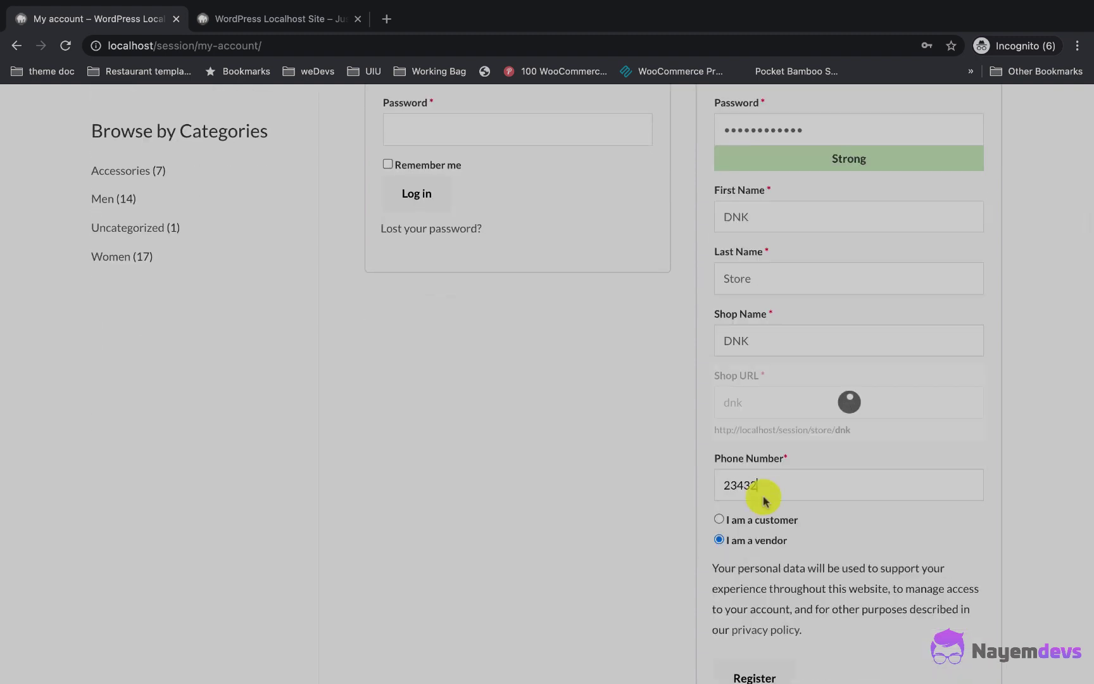
scroll(778, 494, "down", 2)
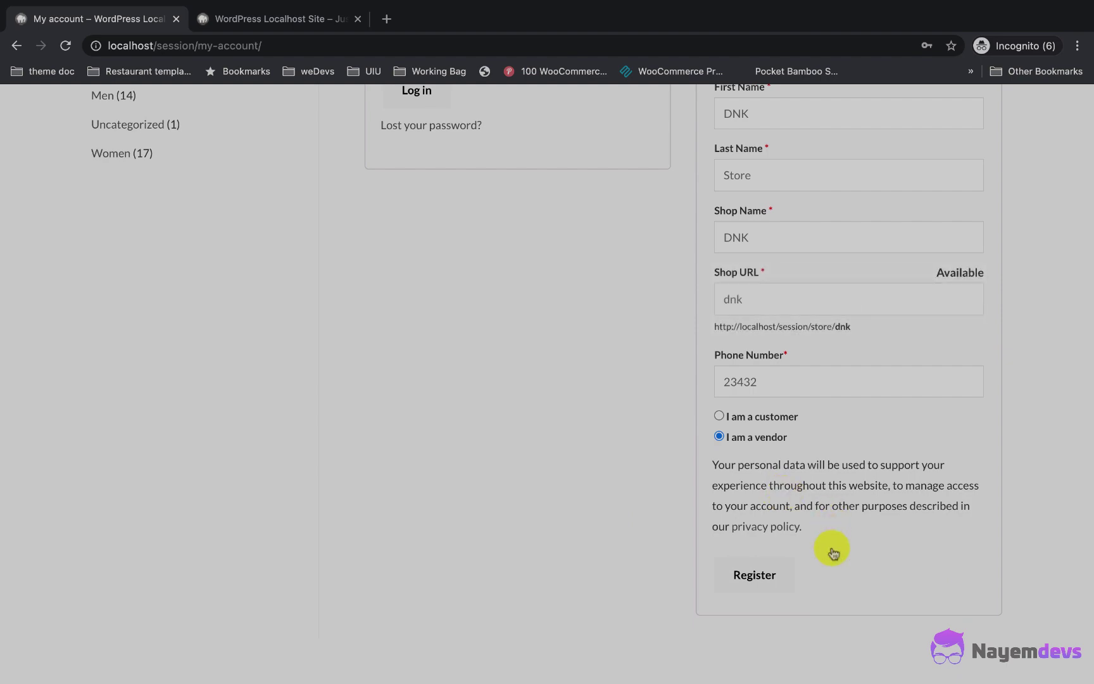
left_click(757, 573)
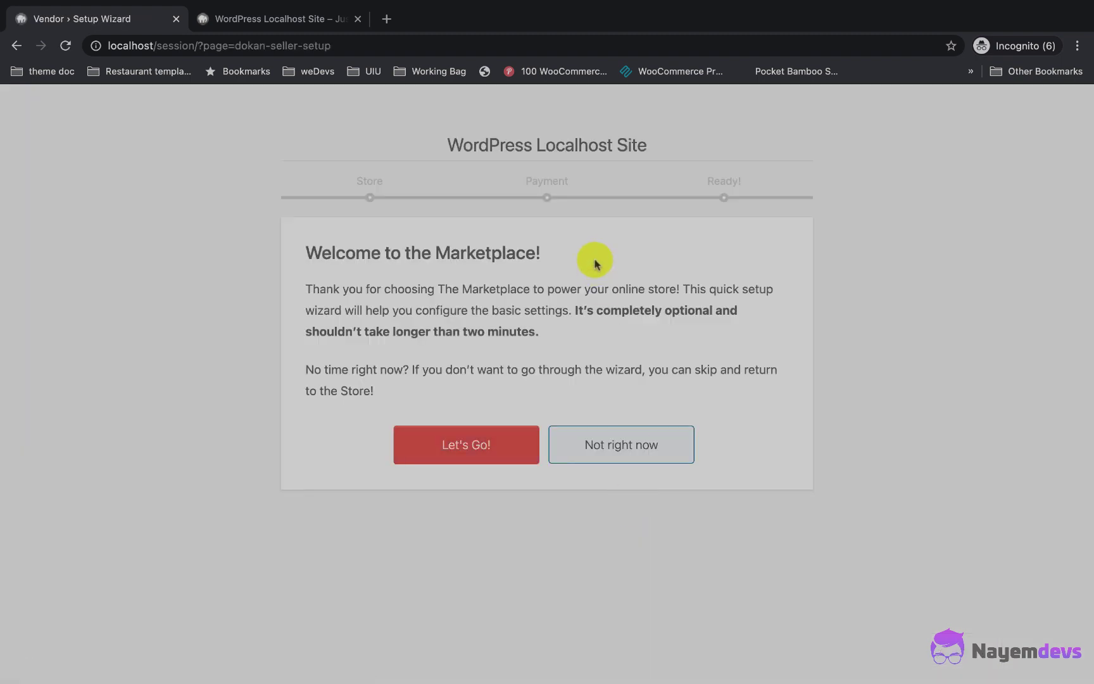
left_click(476, 436)
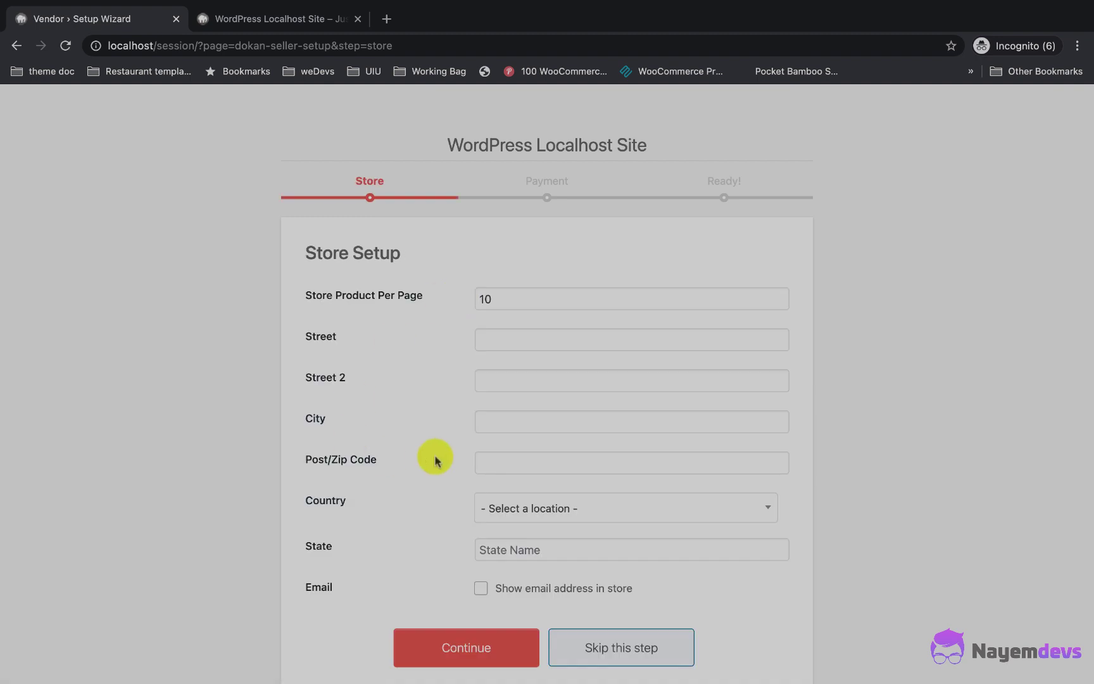
Step: Fill the store address from a saved address, with country United Kingdom (UK)
left_click(522, 339)
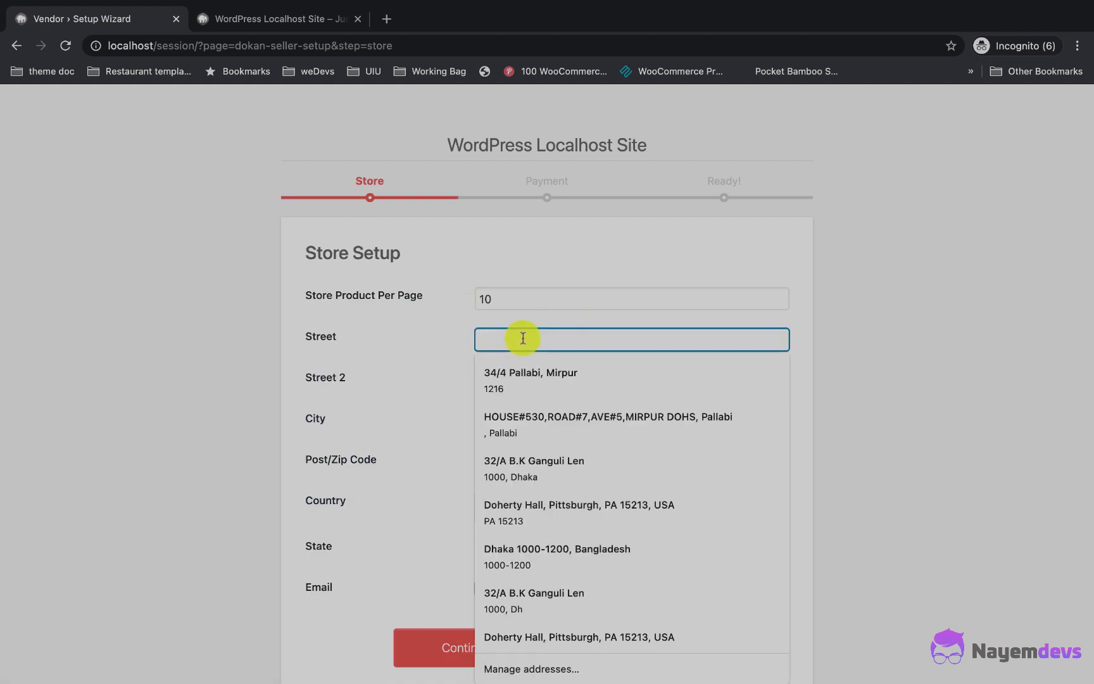
scroll(552, 544, "down", 3)
left_click(552, 556)
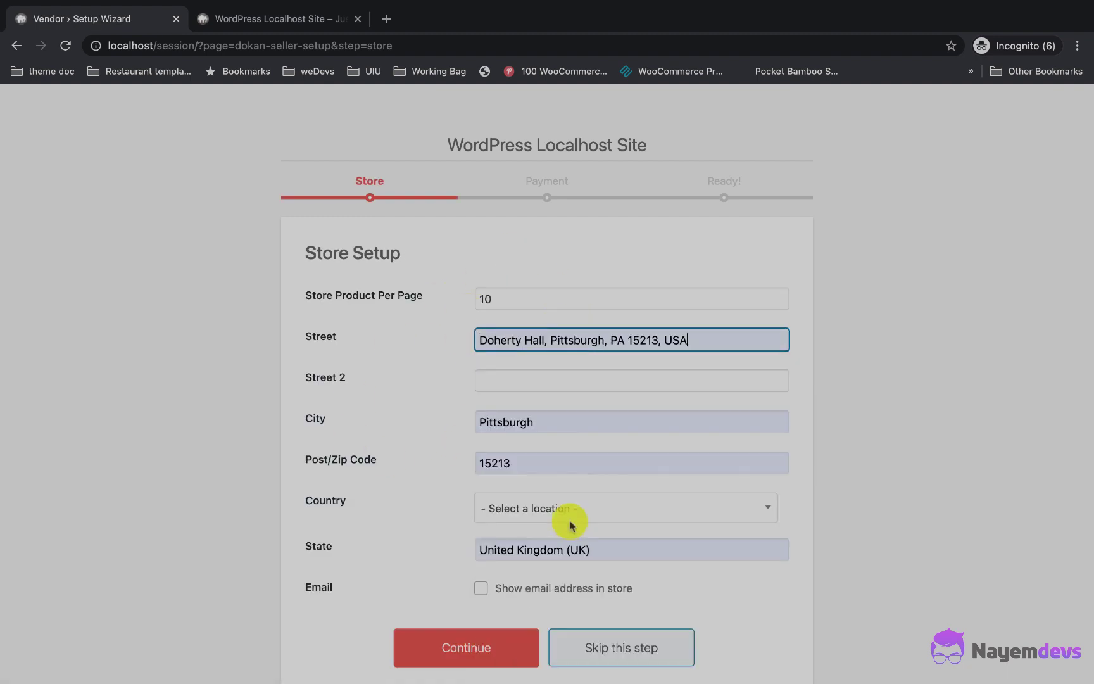
scroll(437, 393, "down", 1)
left_click(520, 478)
type("u")
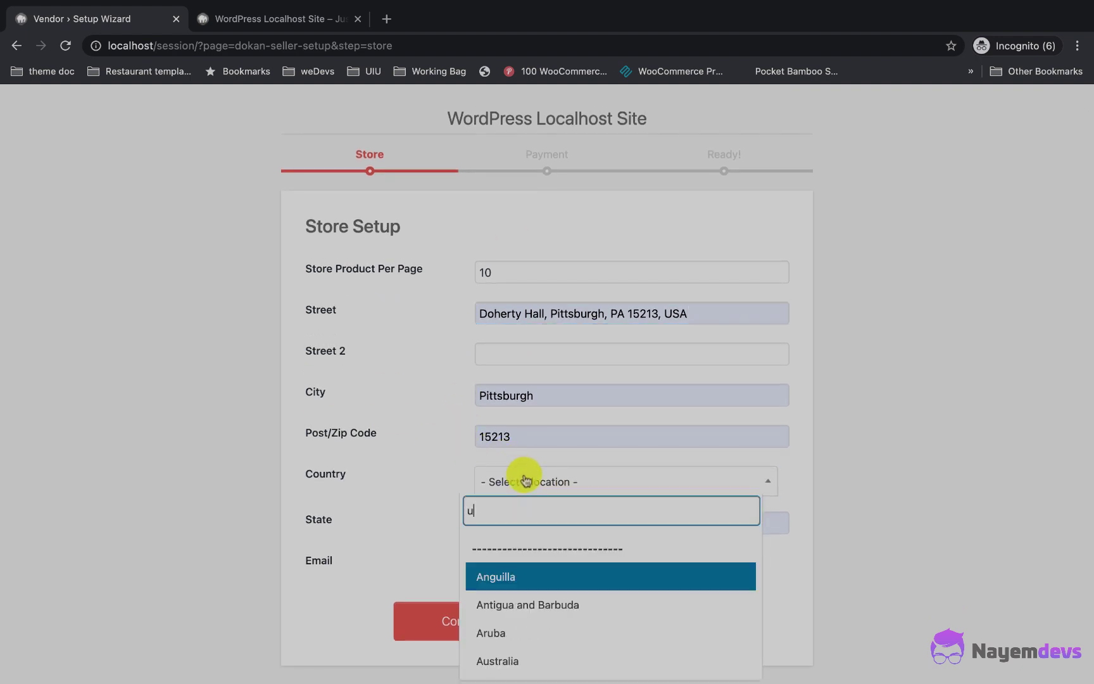
type("nit")
left_click(527, 602)
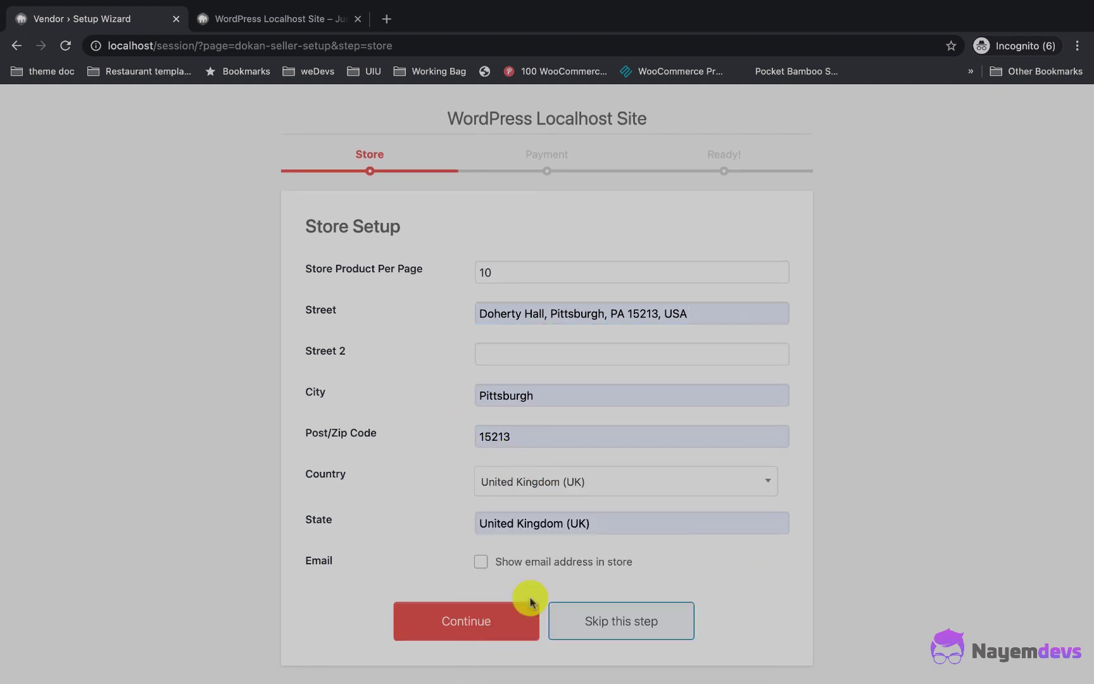
Step: Submit the store address, skip payment setup, and go to the store dashboard
scroll(407, 556, "down", 1)
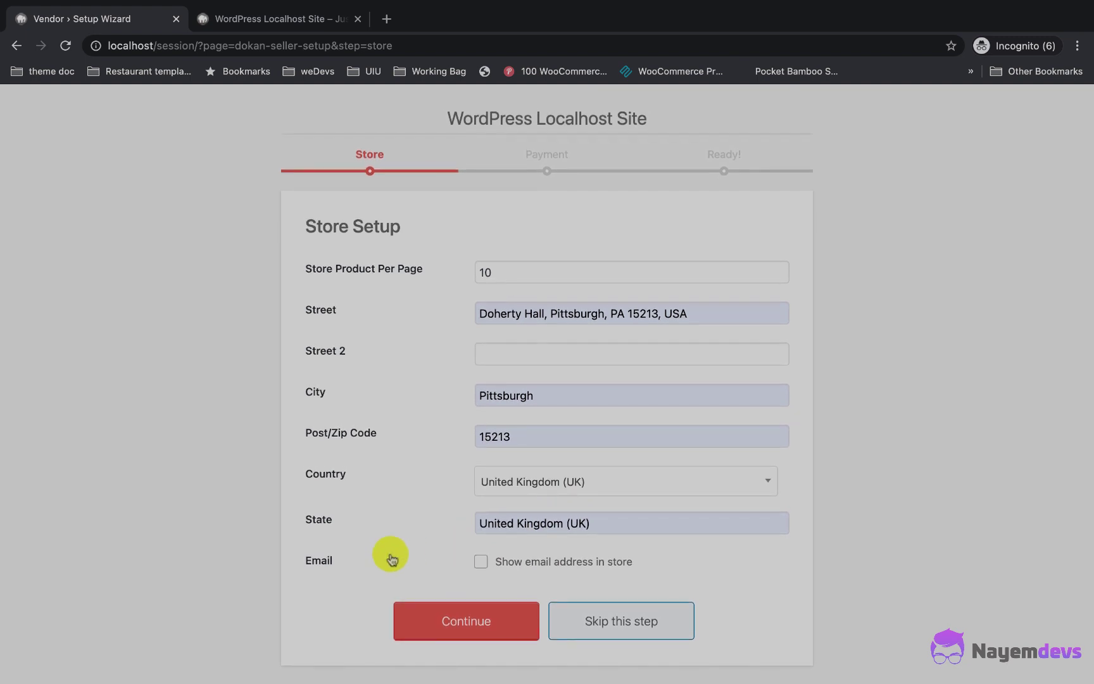
left_click(481, 617)
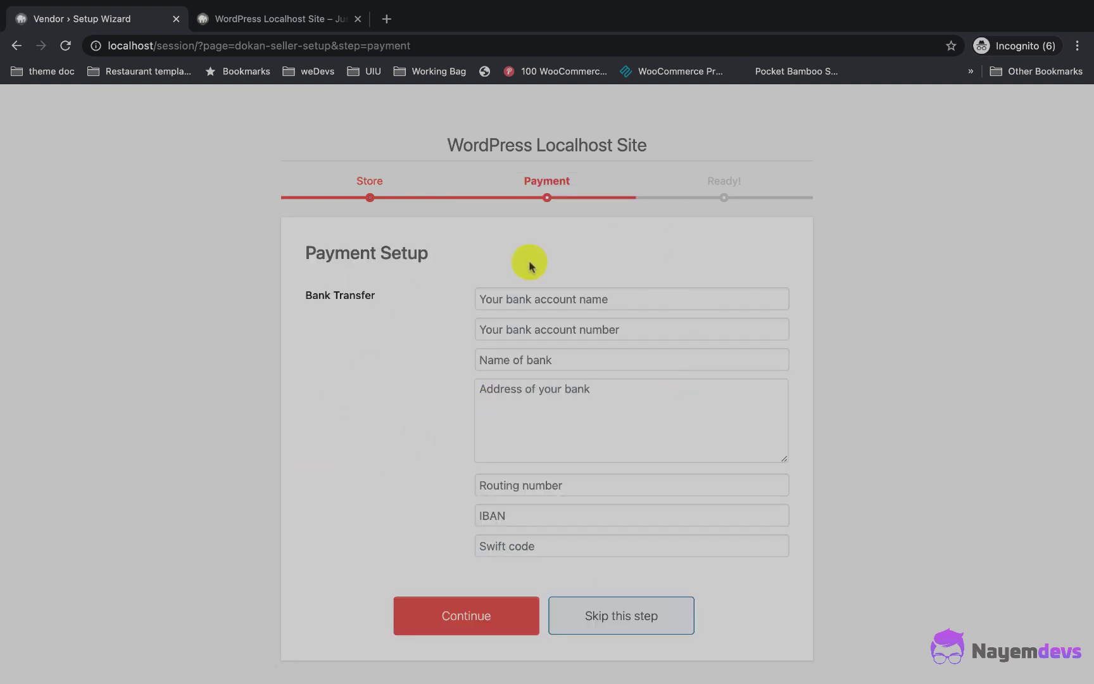
left_click(608, 613)
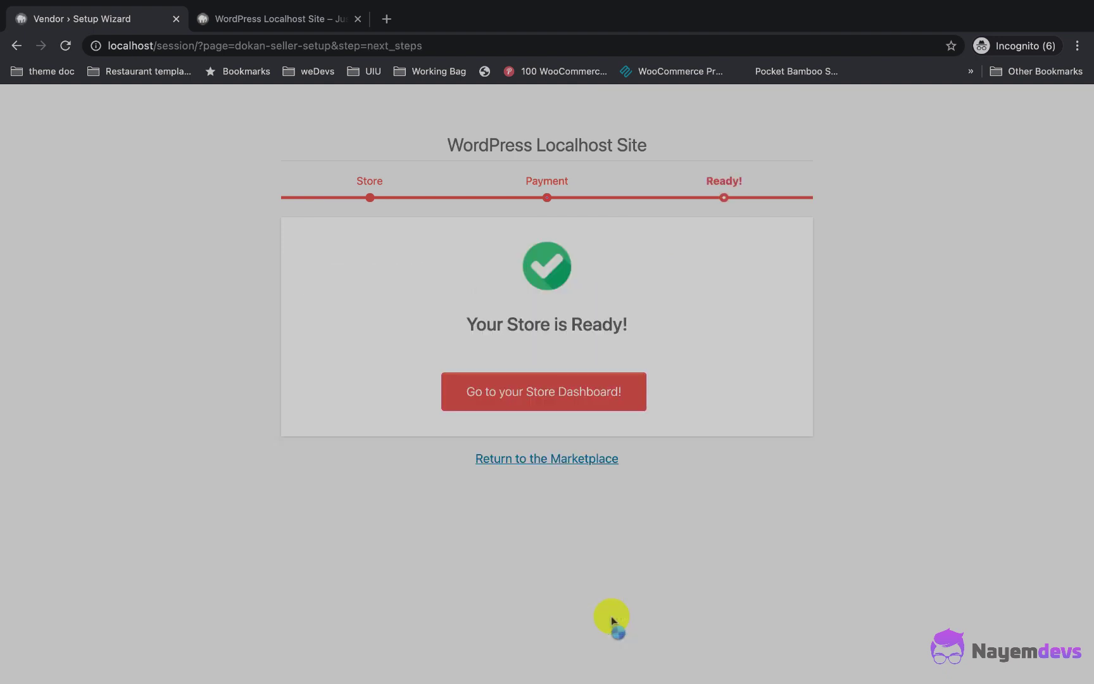
left_click(595, 406)
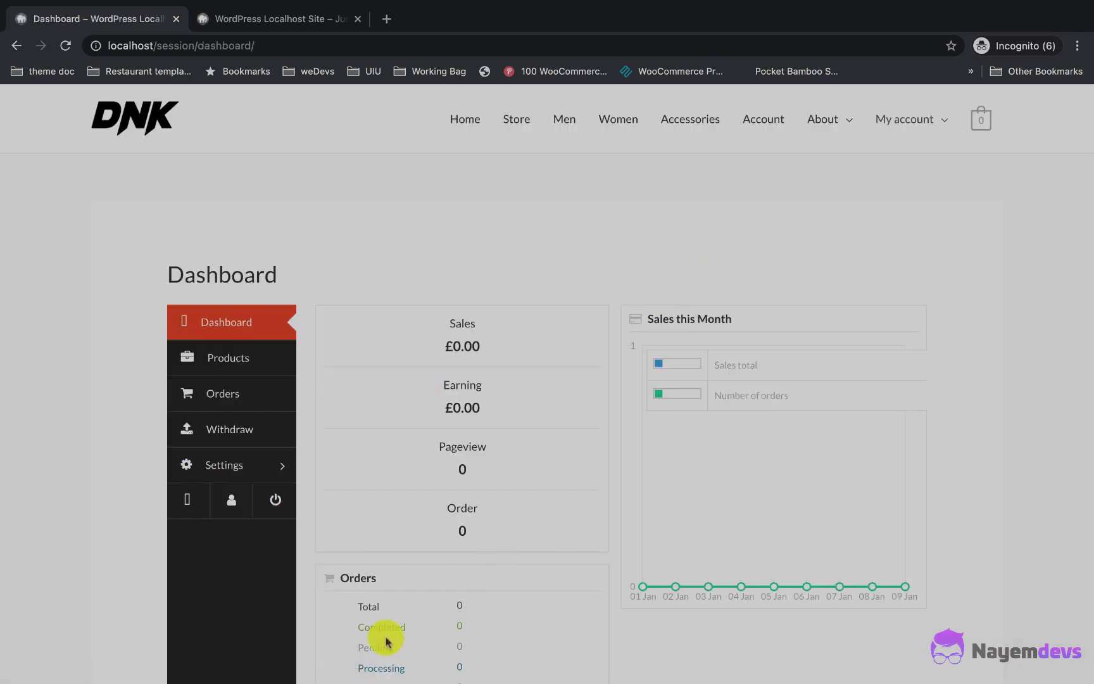
Step: Start a new product named 'Shoe for men' priced 20 with discounted price 12
left_click(242, 363)
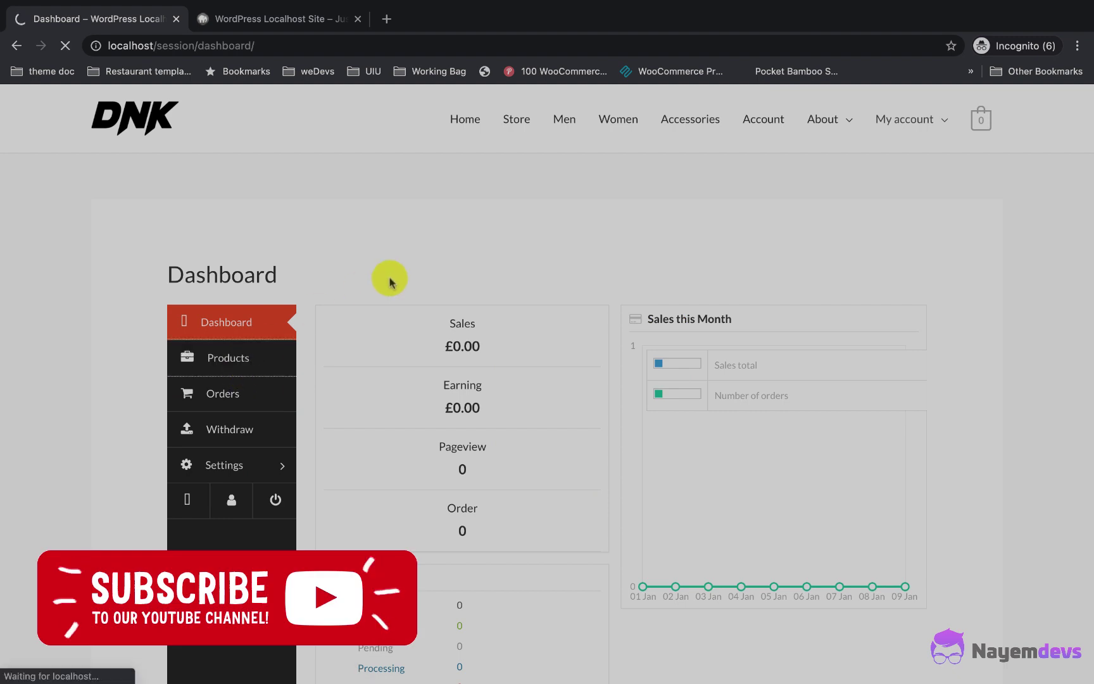
scroll(392, 281, "down", 1)
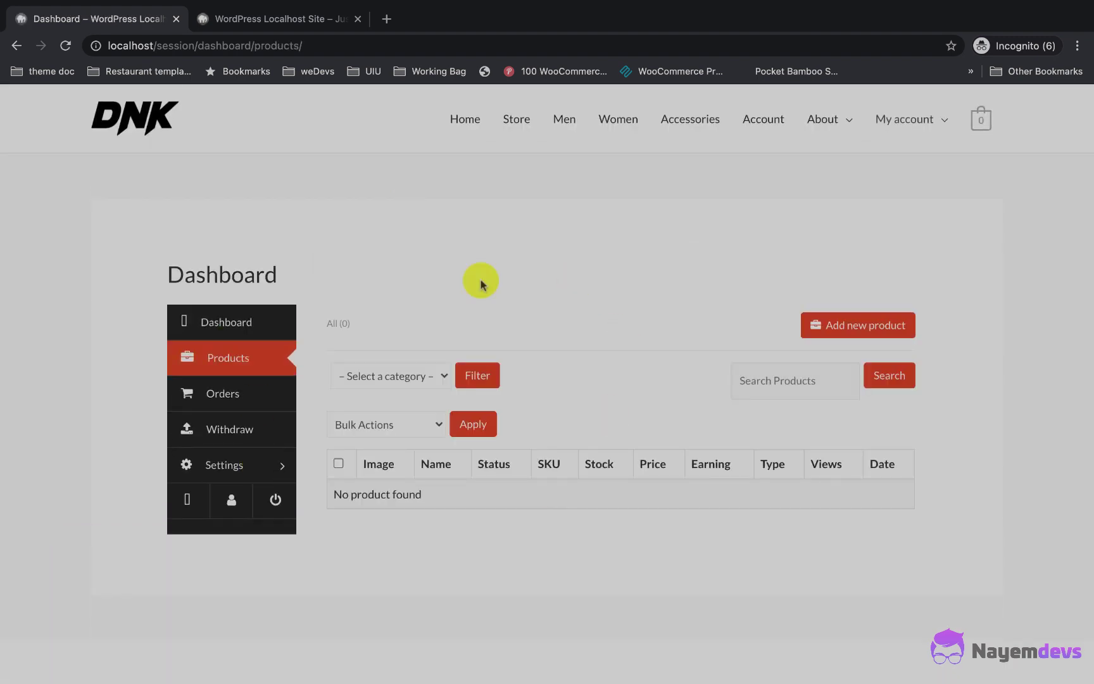
left_click(878, 329)
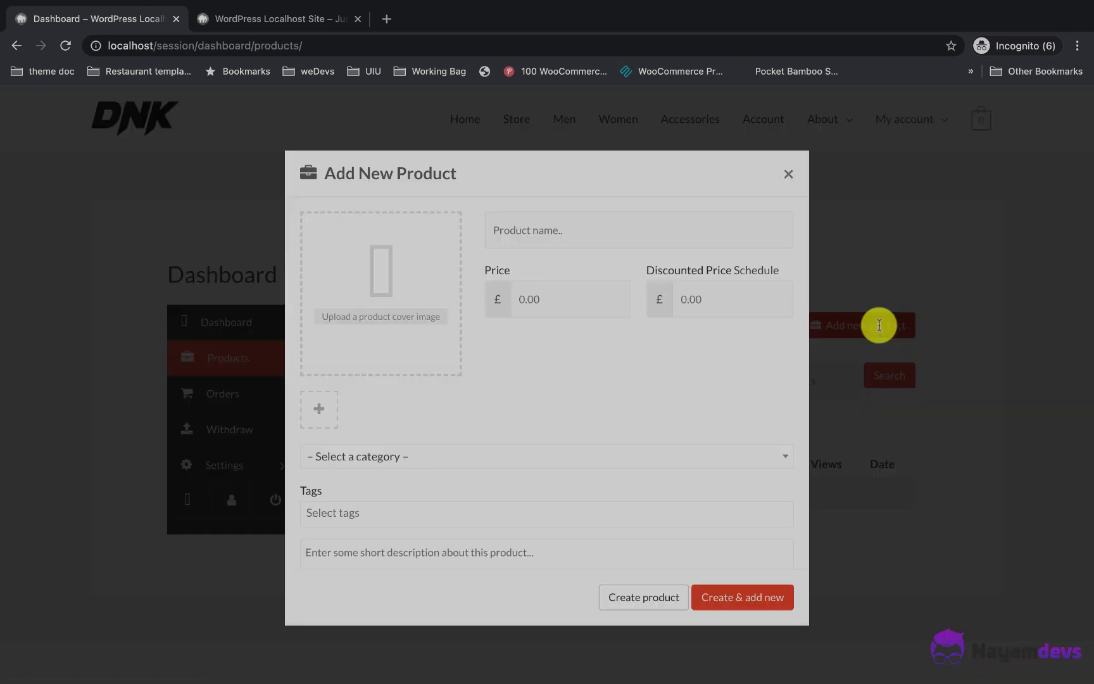
left_click(560, 239)
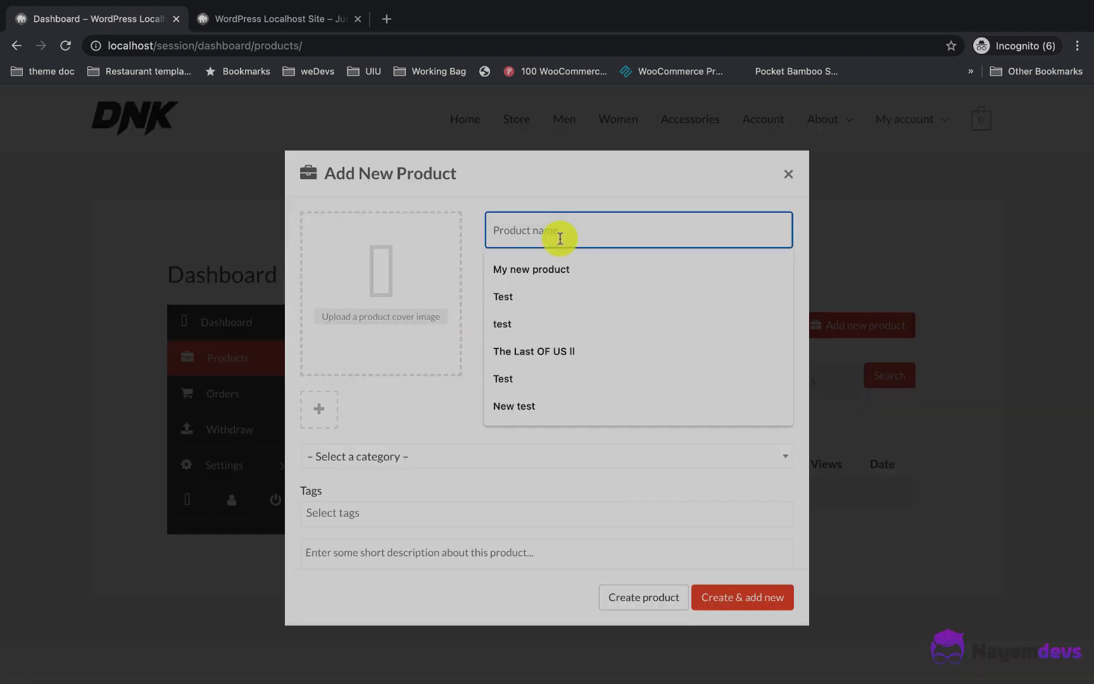
type("Shoe for men")
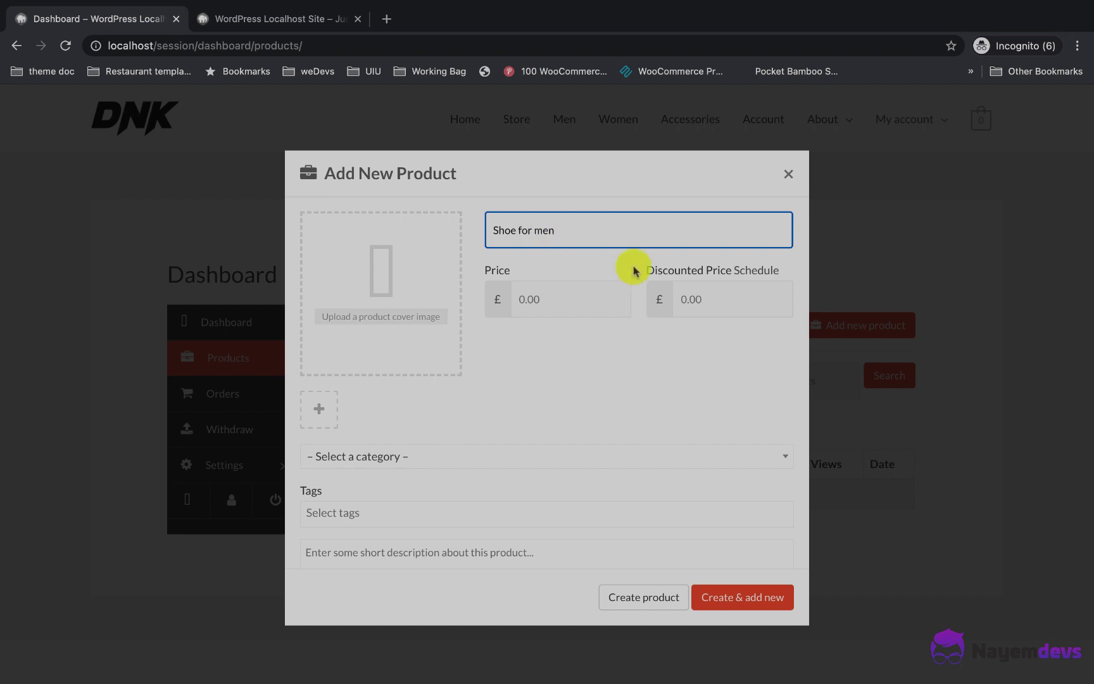
left_click(556, 299)
type("20")
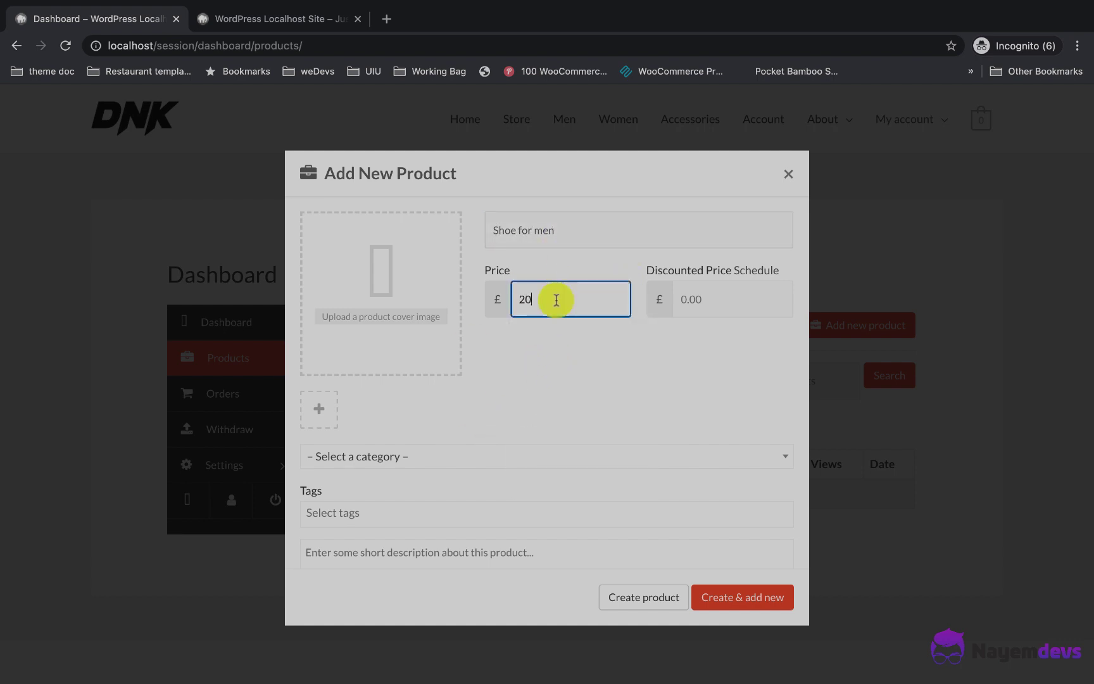
left_click(747, 295)
type("12")
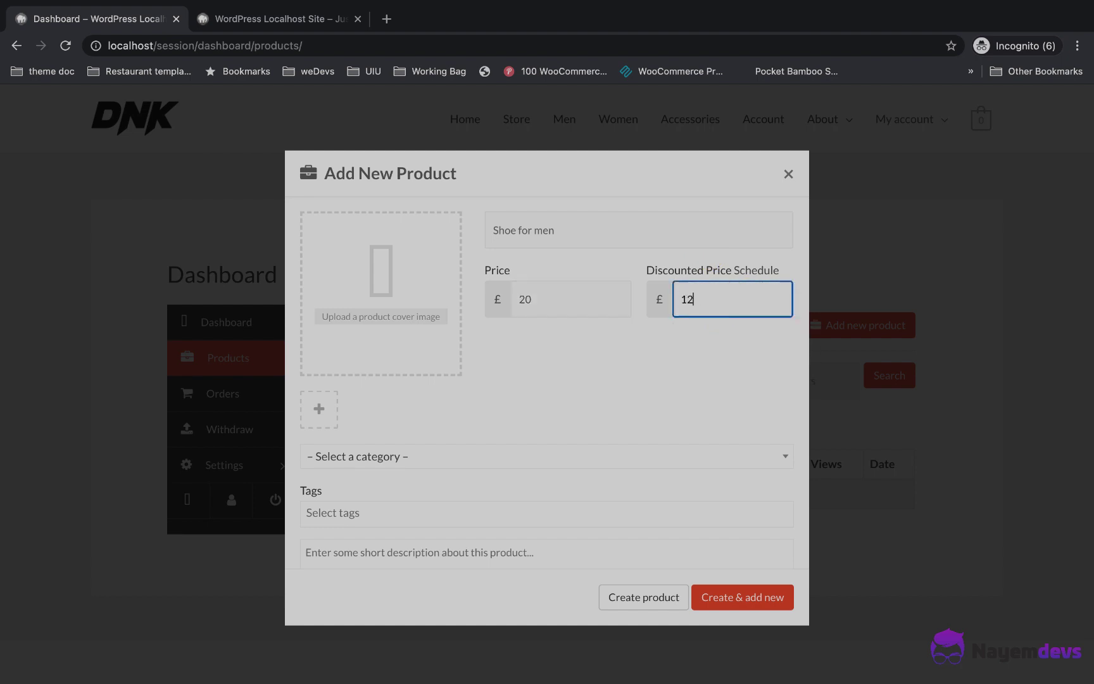
left_click(598, 378)
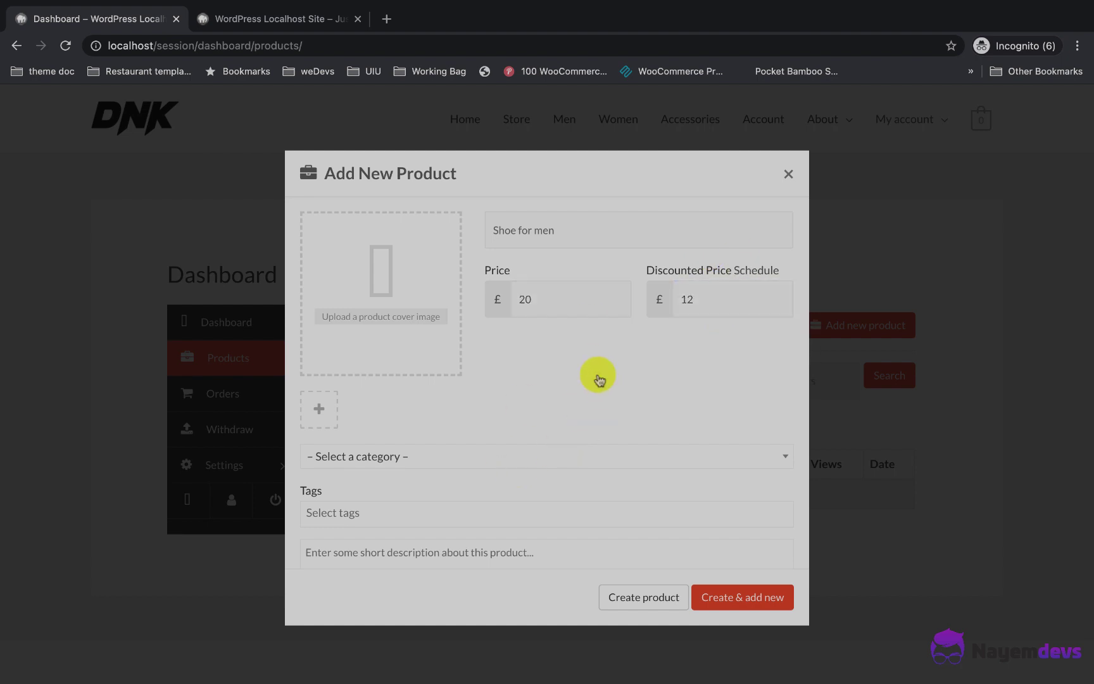
Step: Set category Men, upload the shoe photo as featured image, and create the product
left_click(372, 456)
key("Down")
key("Down")
key("Return")
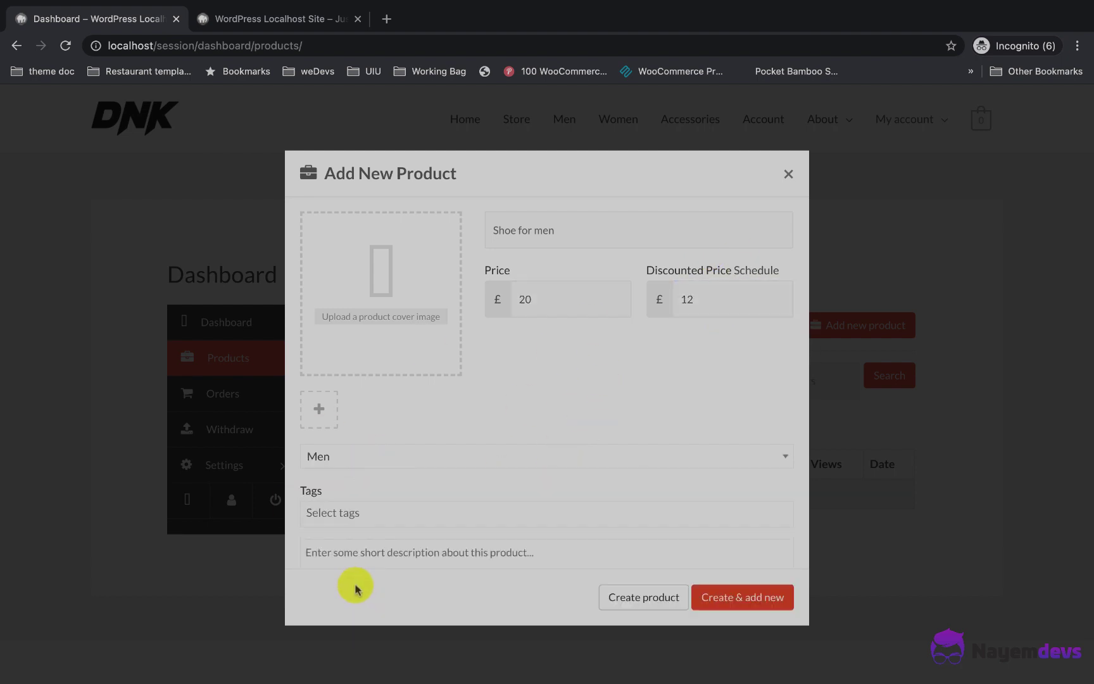
left_click(387, 316)
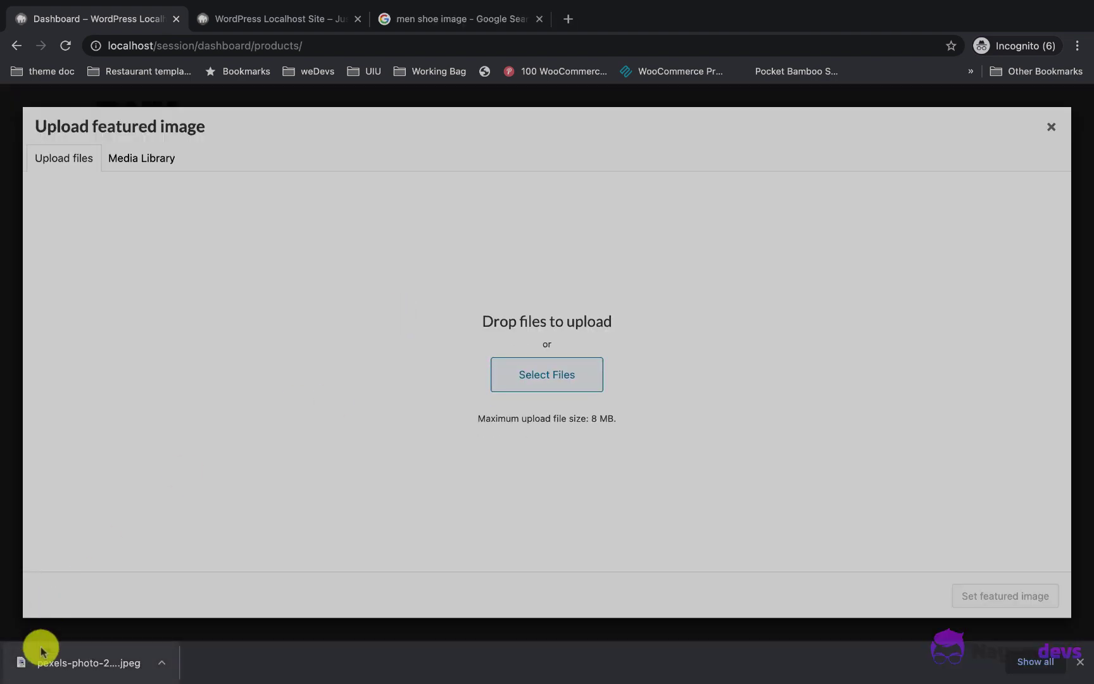
left_click_drag(54, 655, 643, 434)
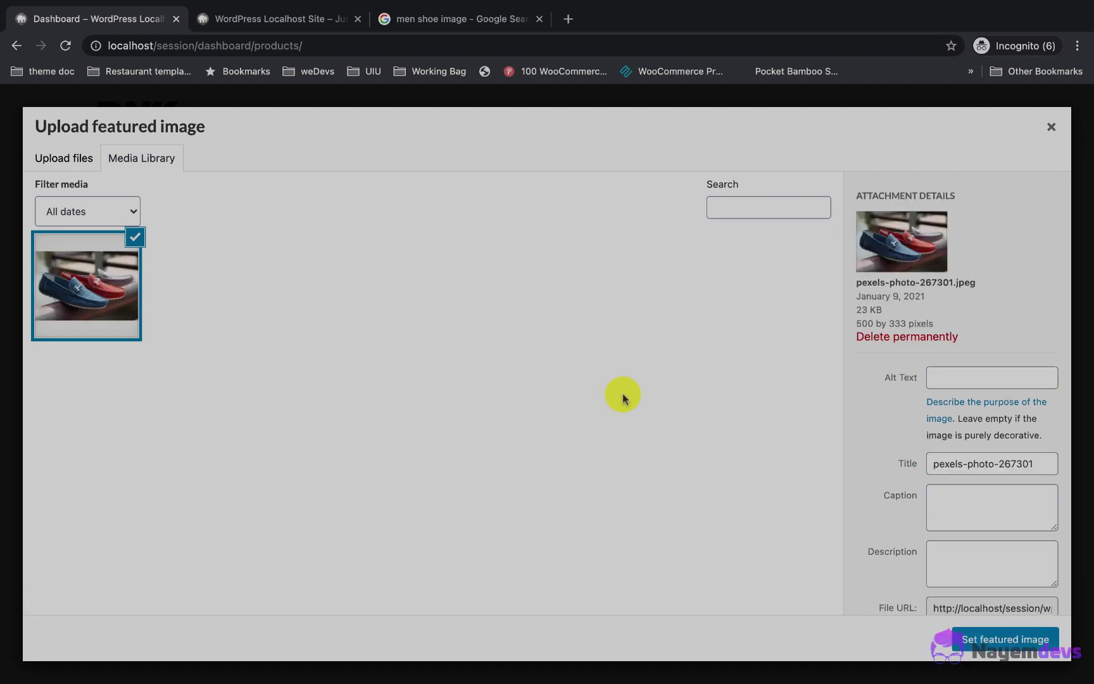
left_click(975, 641)
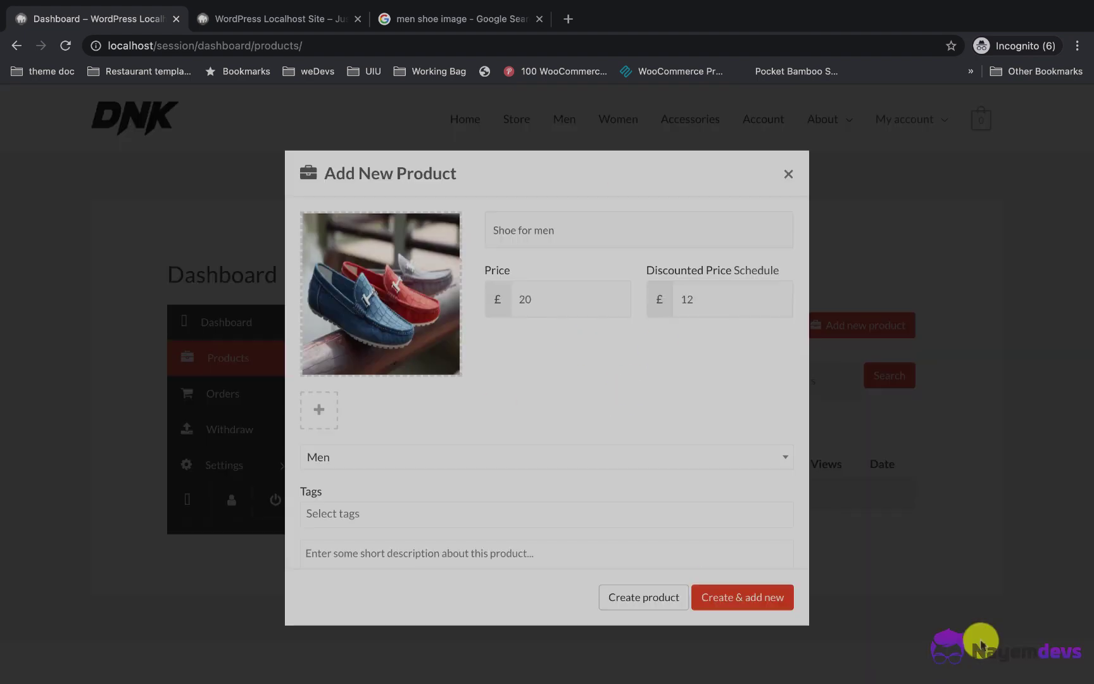
scroll(627, 435, "down", 2)
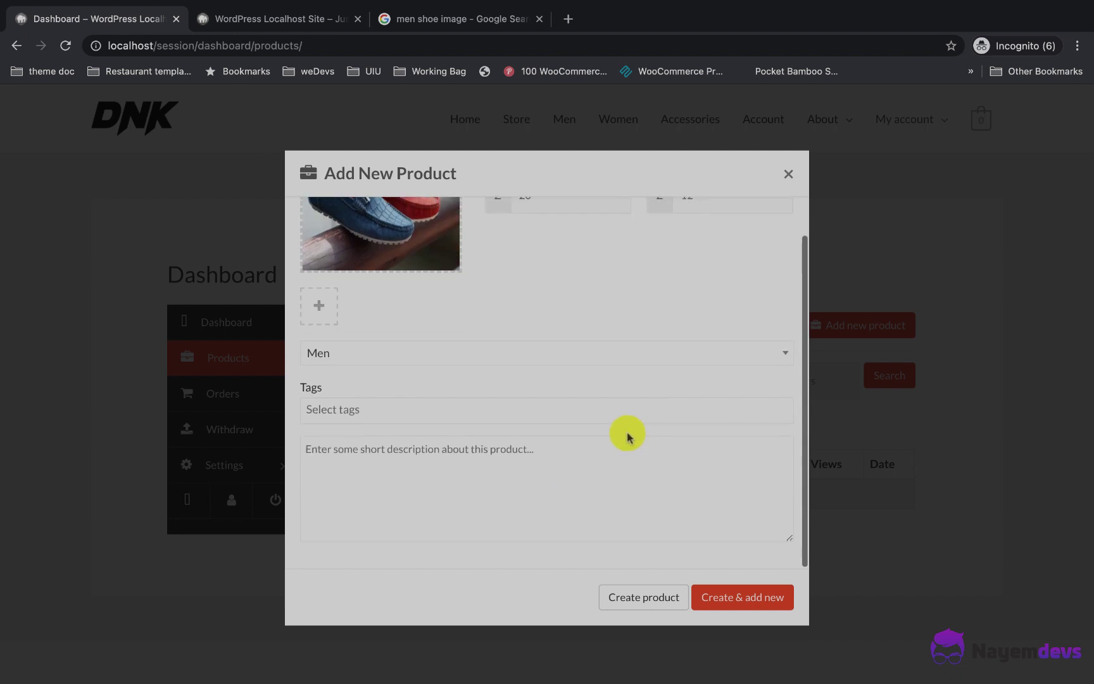
left_click(657, 598)
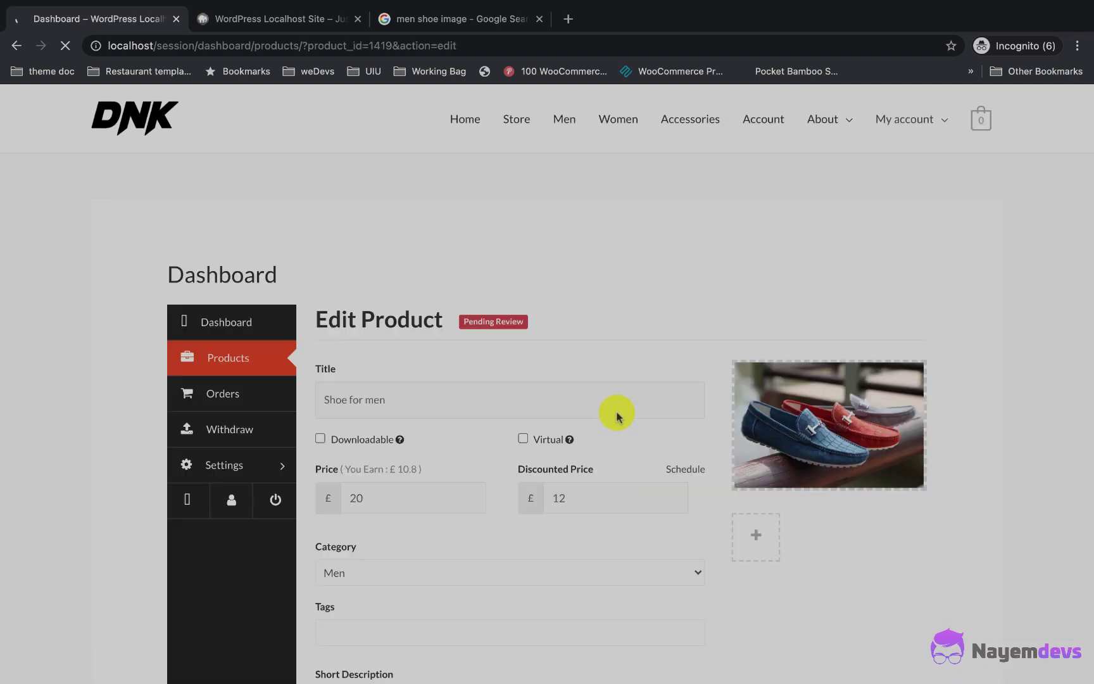
Step: Write the product descriptions and set the SKU to B332
scroll(459, 380, "down", 3)
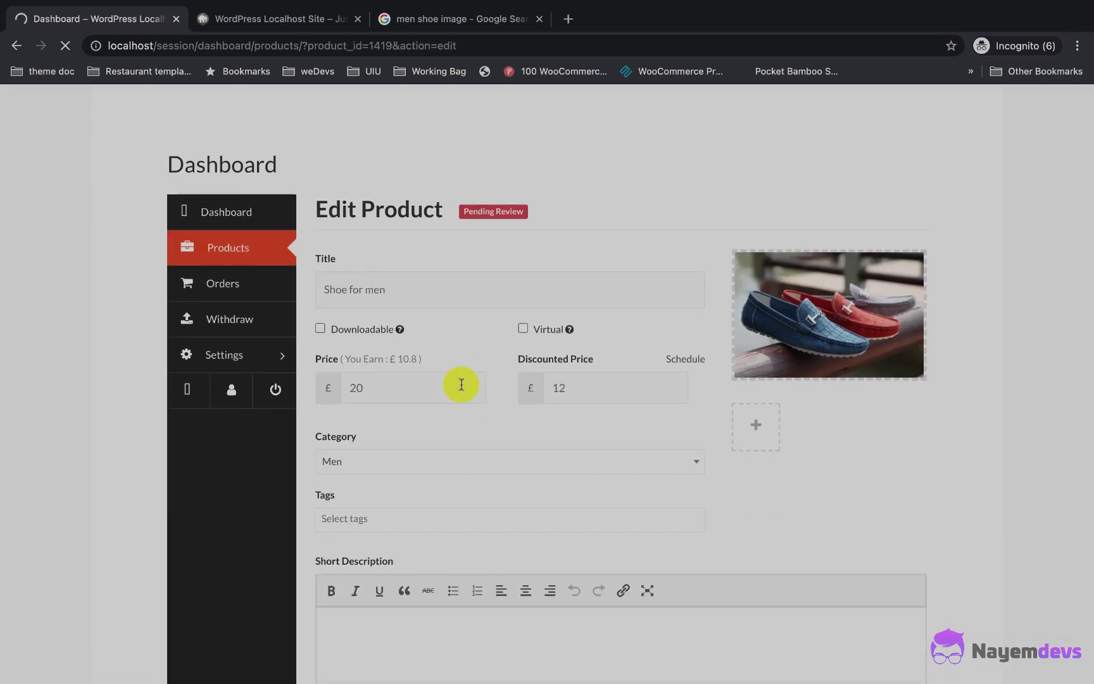
scroll(454, 282, "up", 1)
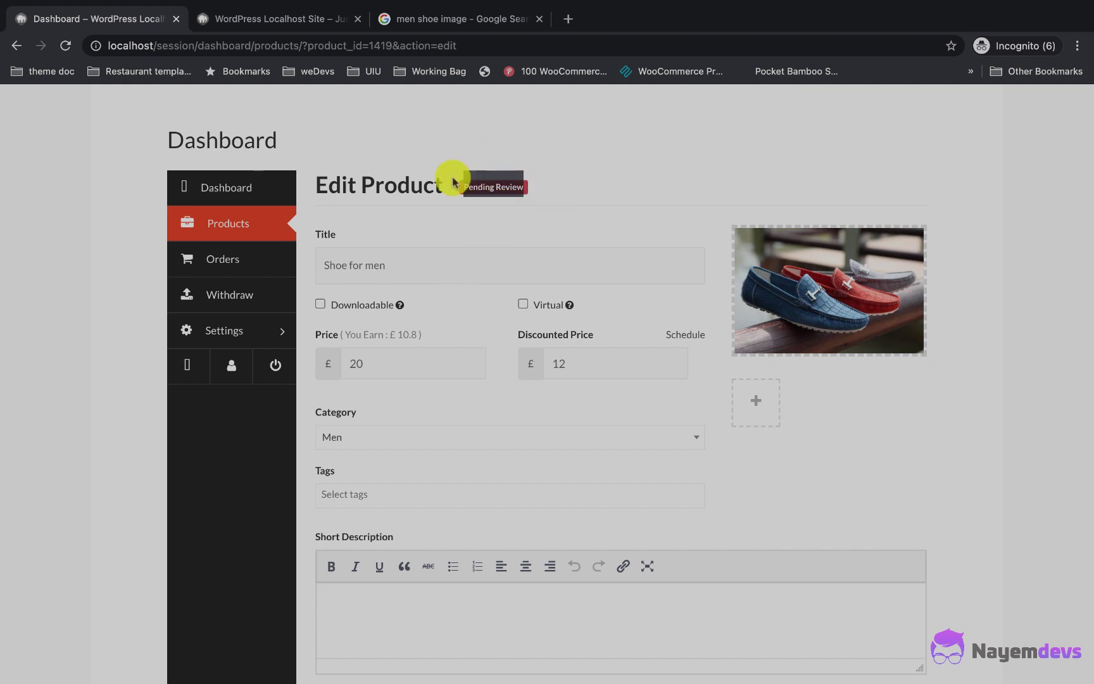
scroll(491, 253, "down", 4)
type("Wr")
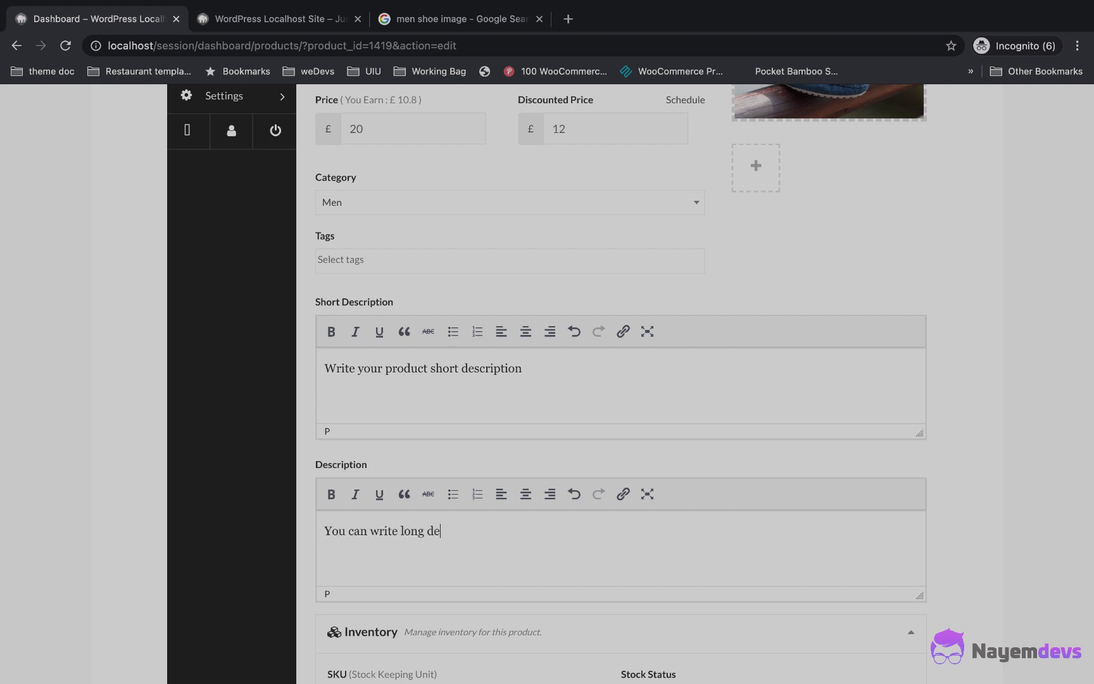
scroll(378, 374, "down", 5)
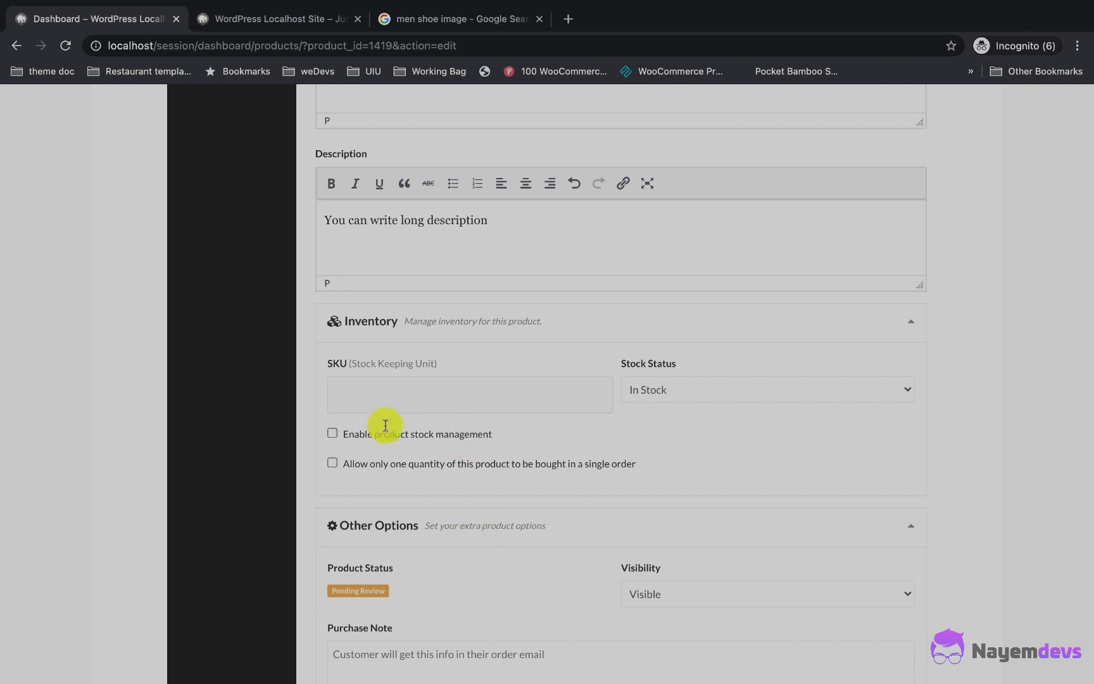
left_click(531, 394)
type("B332")
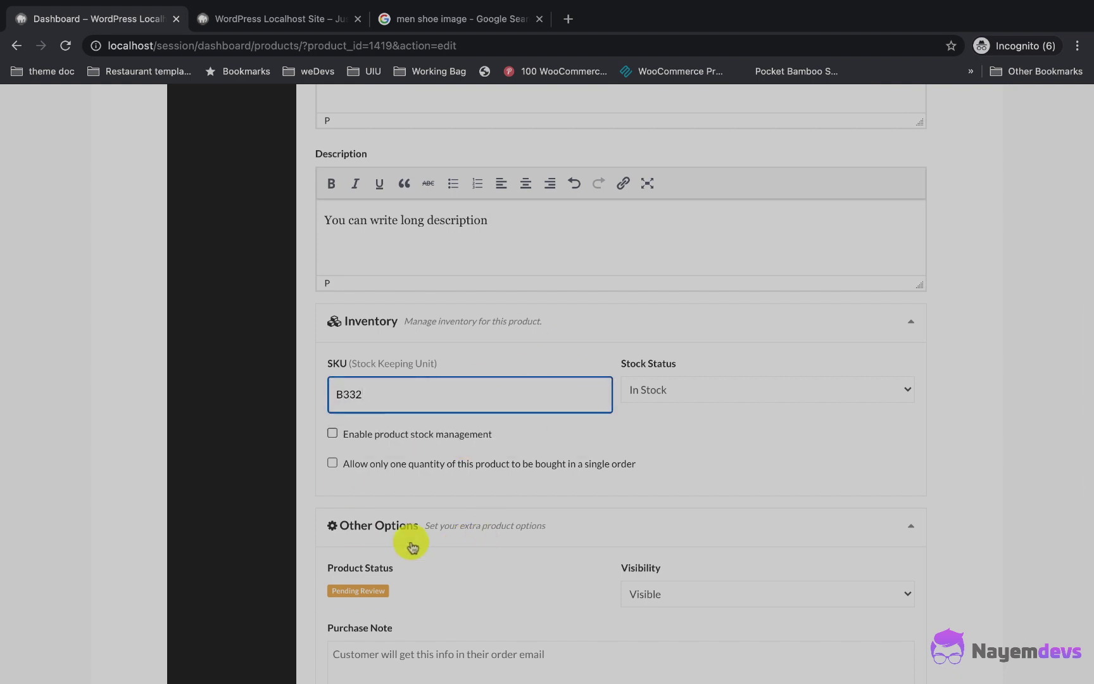
Step: Enable stock management with quantity 20 and backorders disallowed
left_click(467, 434)
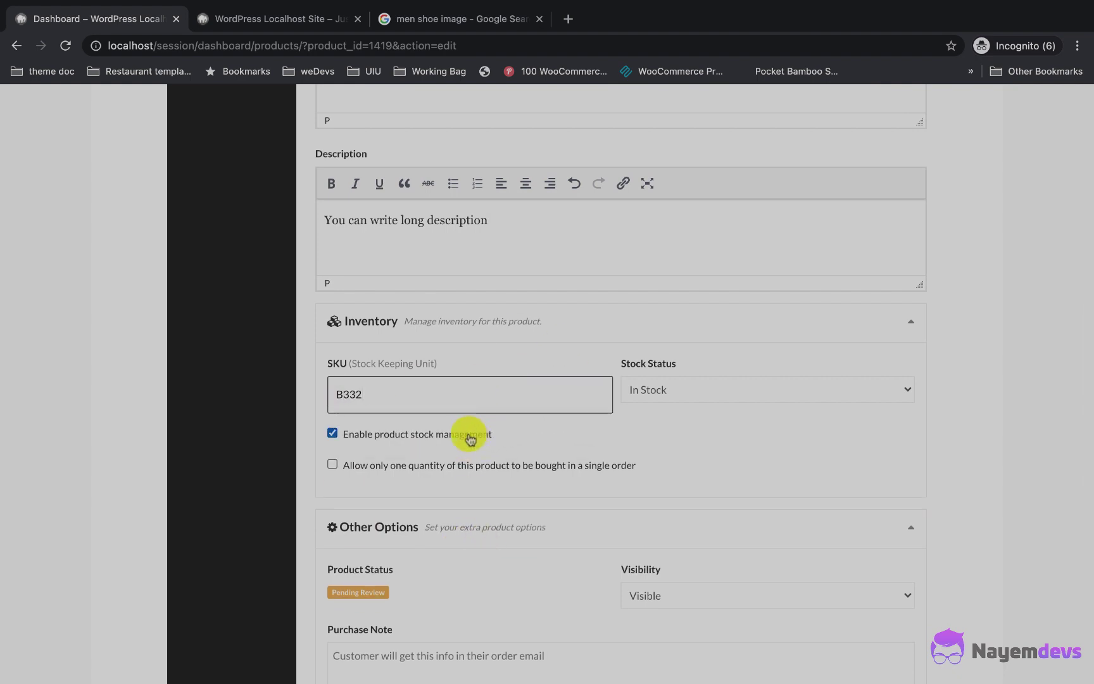
scroll(439, 380, "down", 2)
left_click(369, 415)
type("20")
left_click(443, 452)
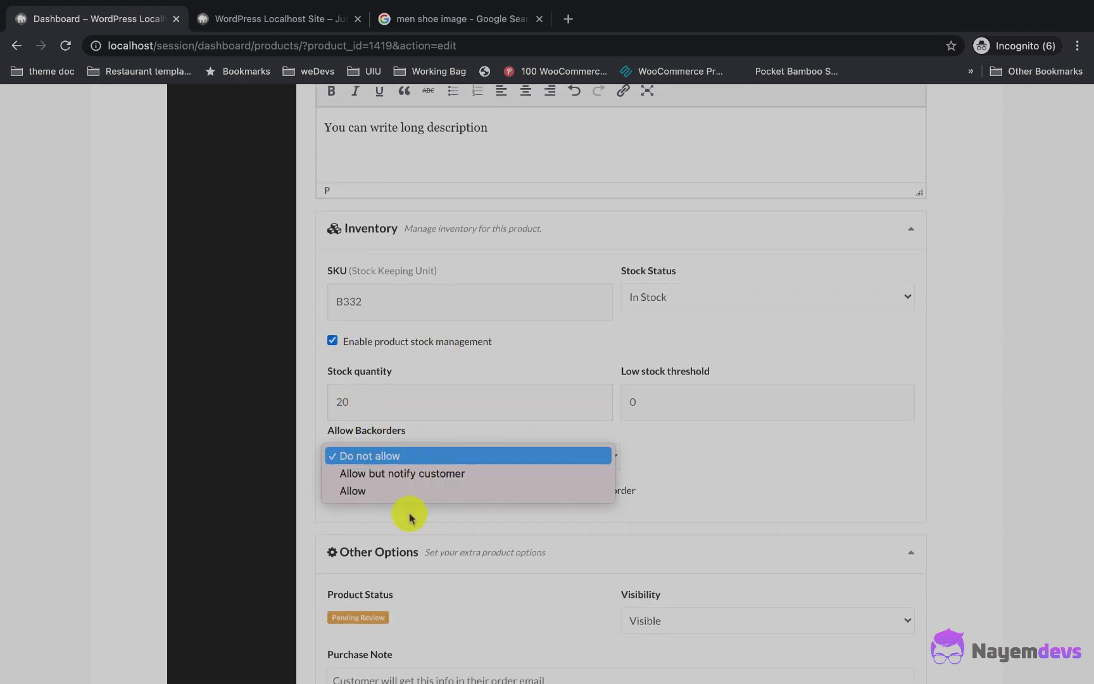
left_click(402, 461)
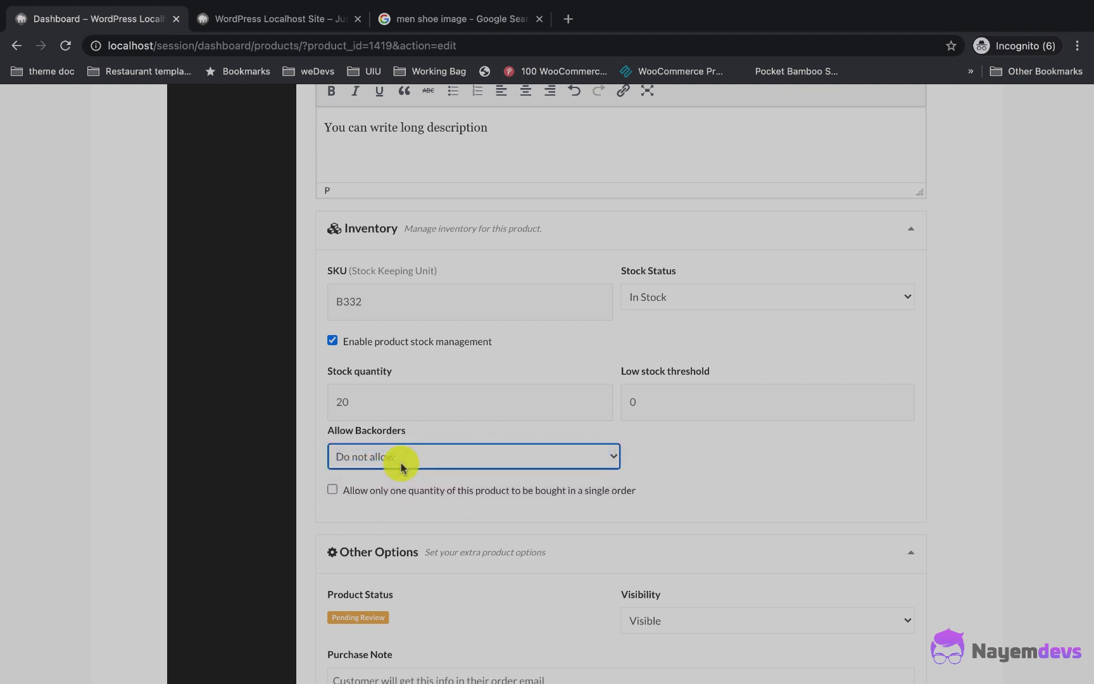
Step: Limit buyers to one item per order and save the product
scroll(437, 491, "down", 2)
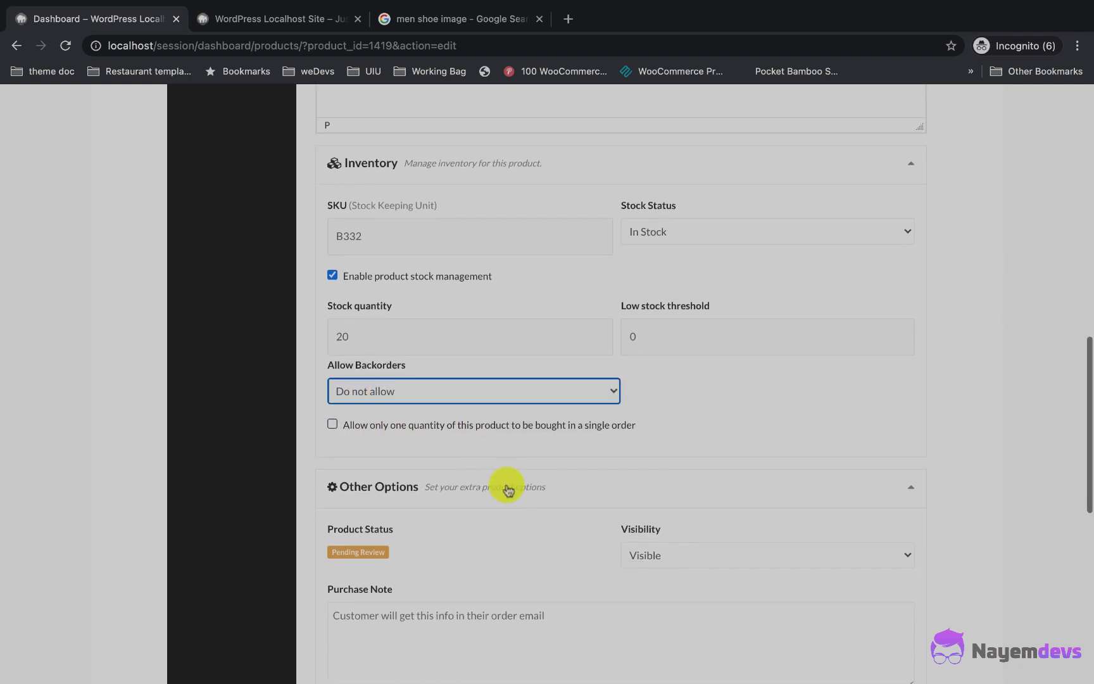
left_click(519, 423)
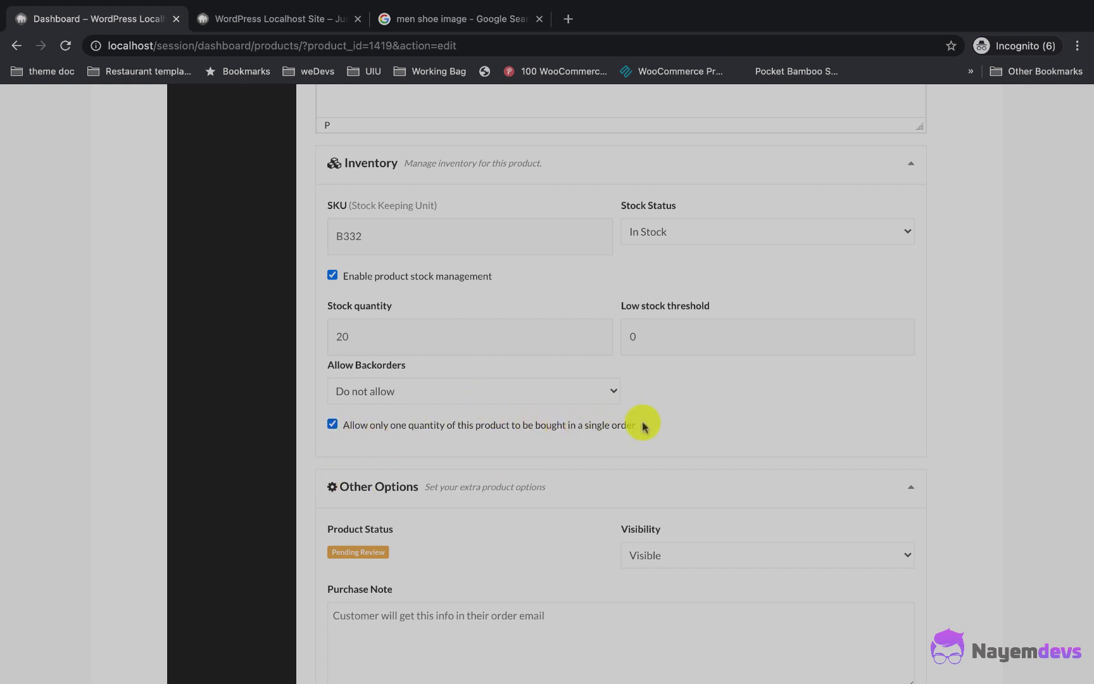
scroll(452, 443, "down", 3)
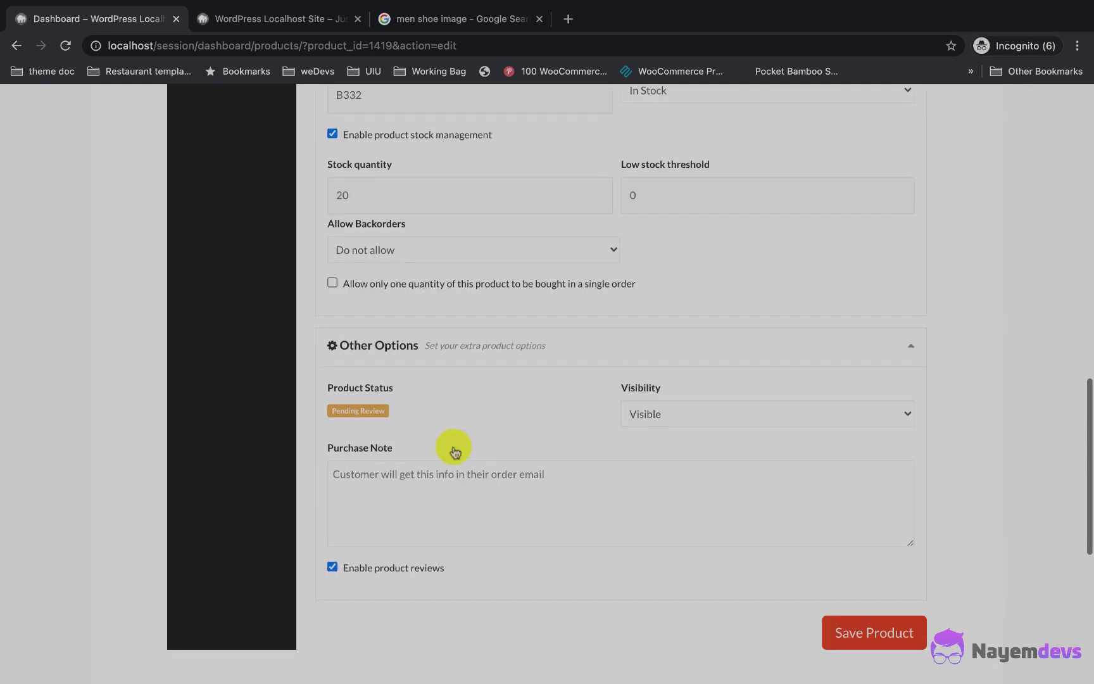
left_click(876, 579)
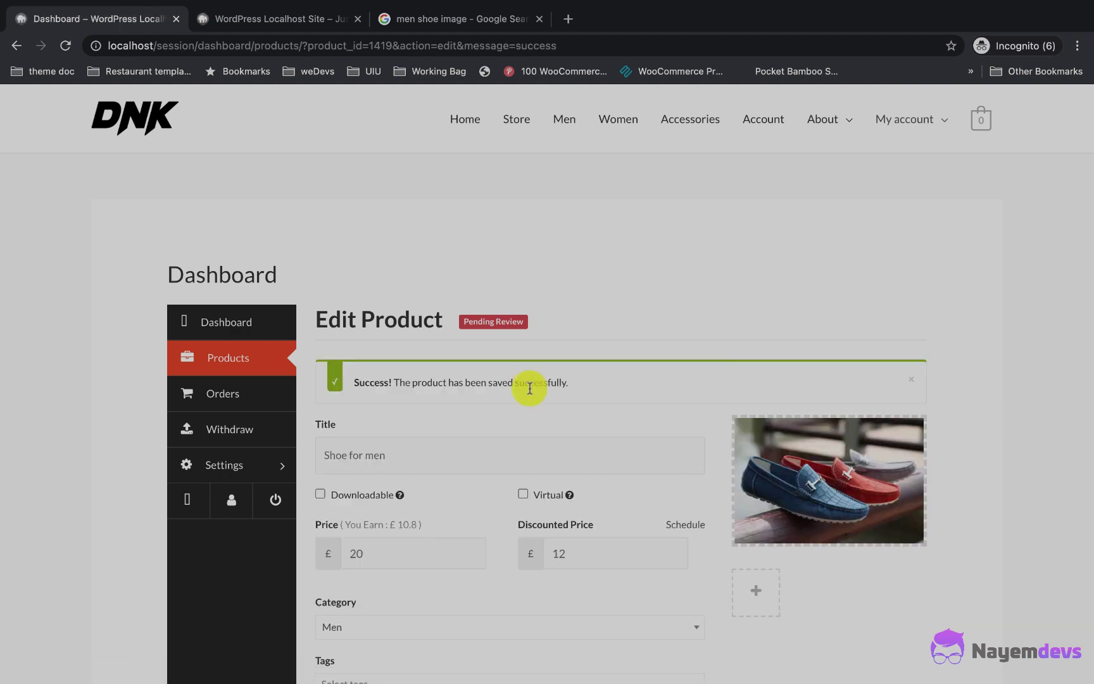
key("super+Tab")
key("super+r")
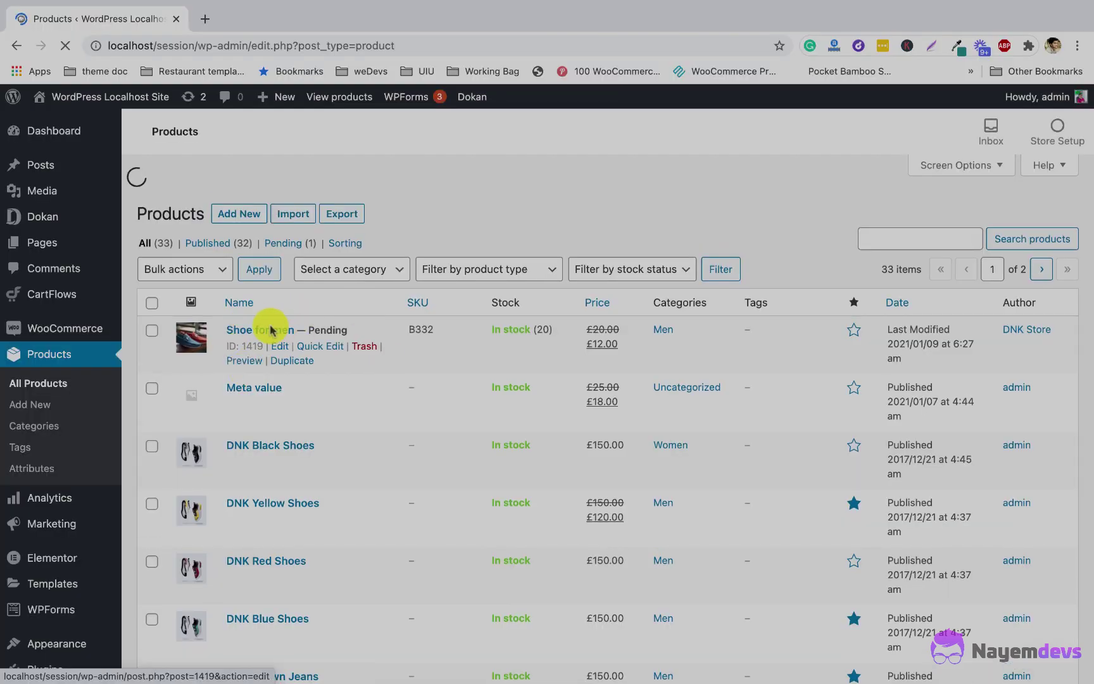
Step: Quick-edit Shoe for men and change its status from Pending to Published
scroll(326, 392, "down", 5)
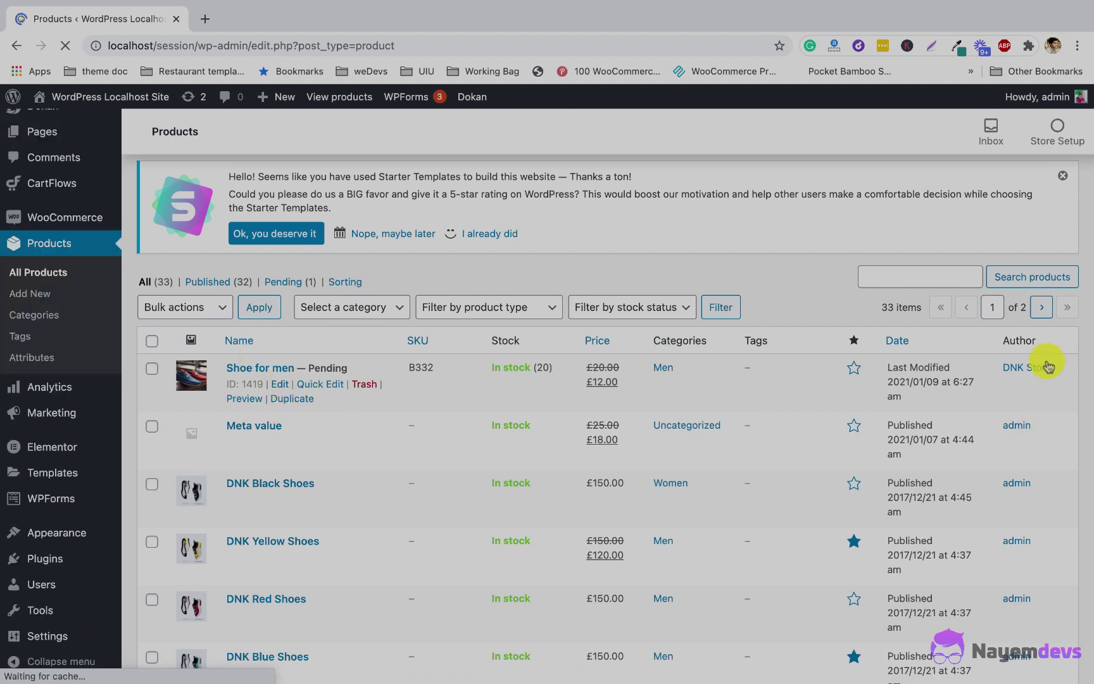
left_click(313, 383)
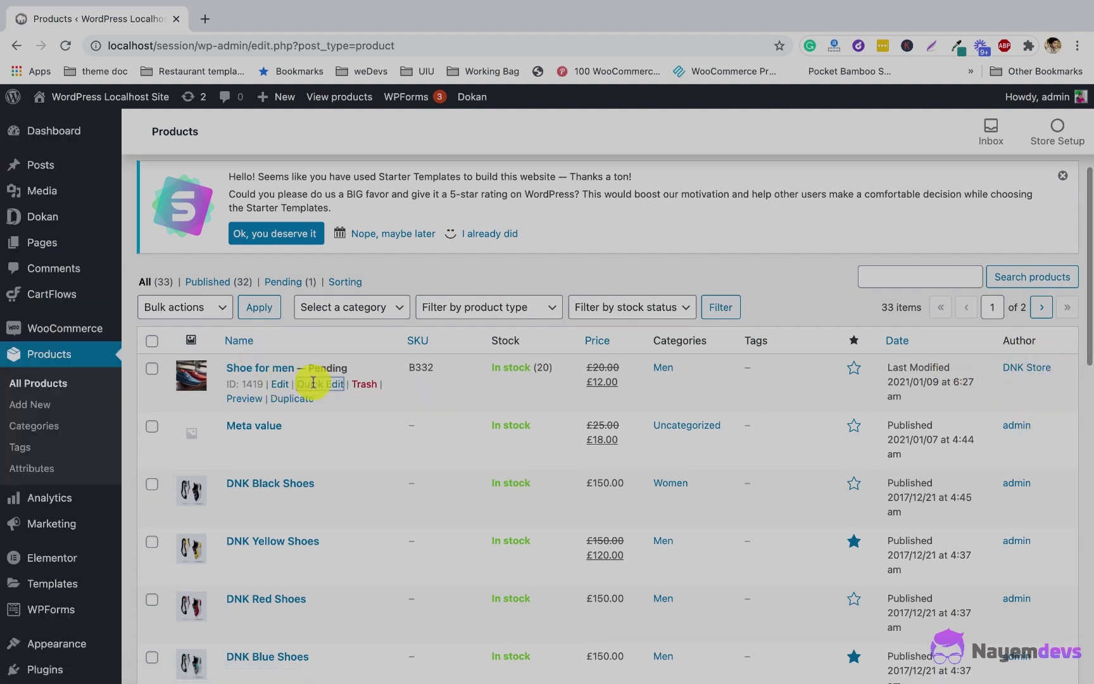
left_click(620, 493)
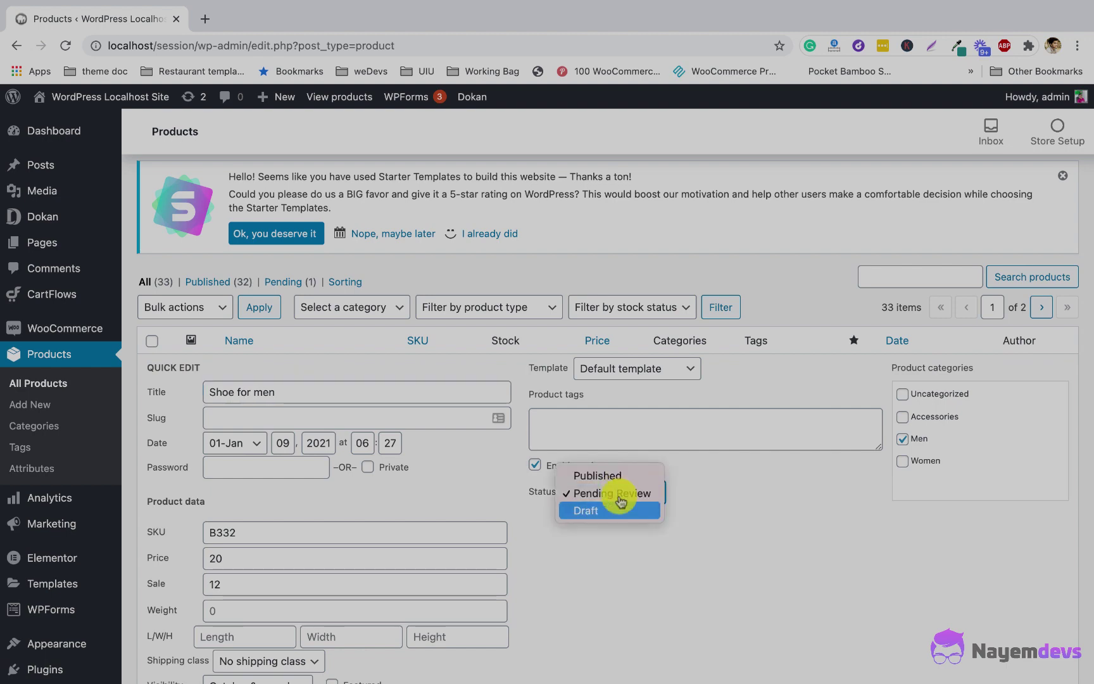
left_click(618, 476)
scroll(557, 601, "down", 4)
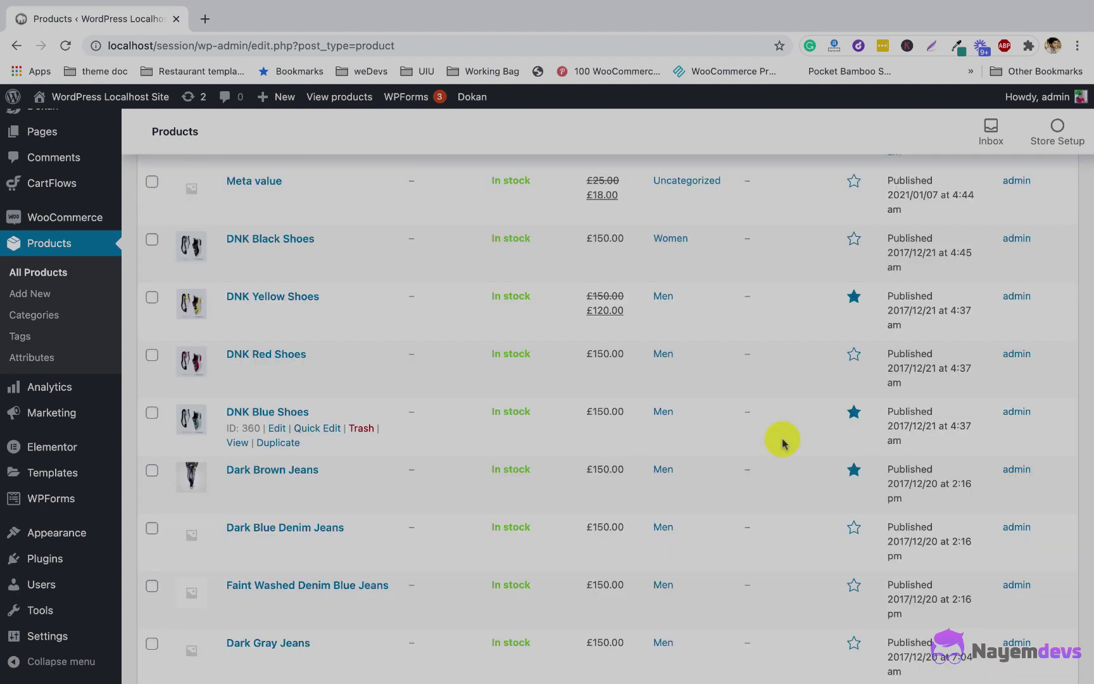
scroll(633, 393, "up", 5)
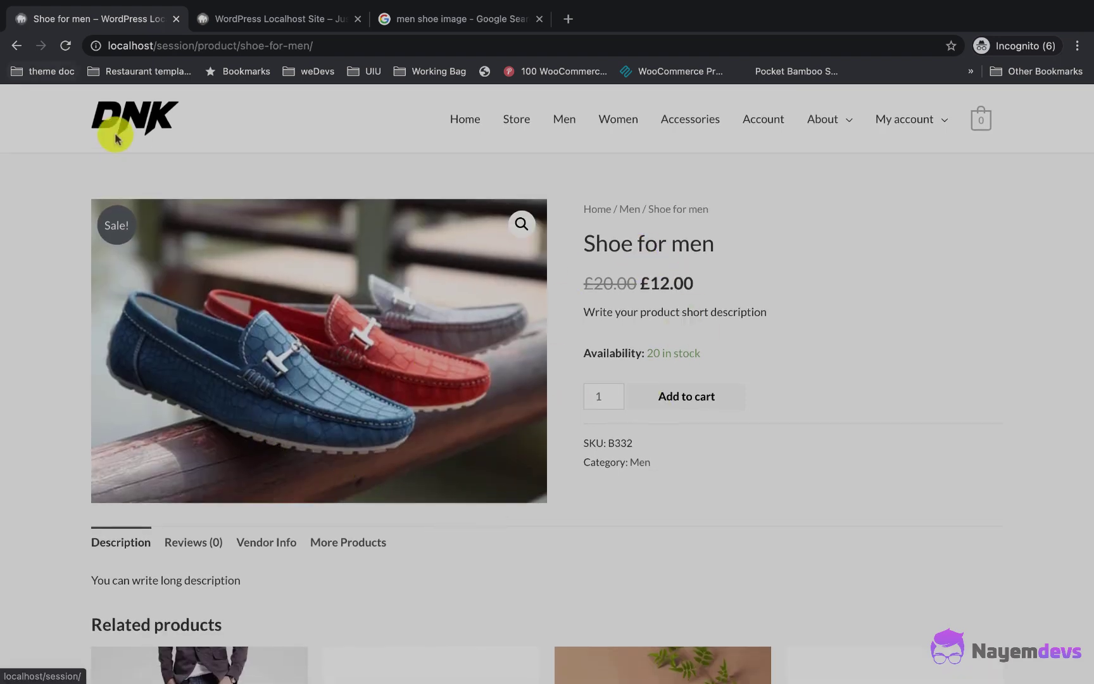
Step: Return to the vendor dashboard and open the store settings
left_click(17, 45)
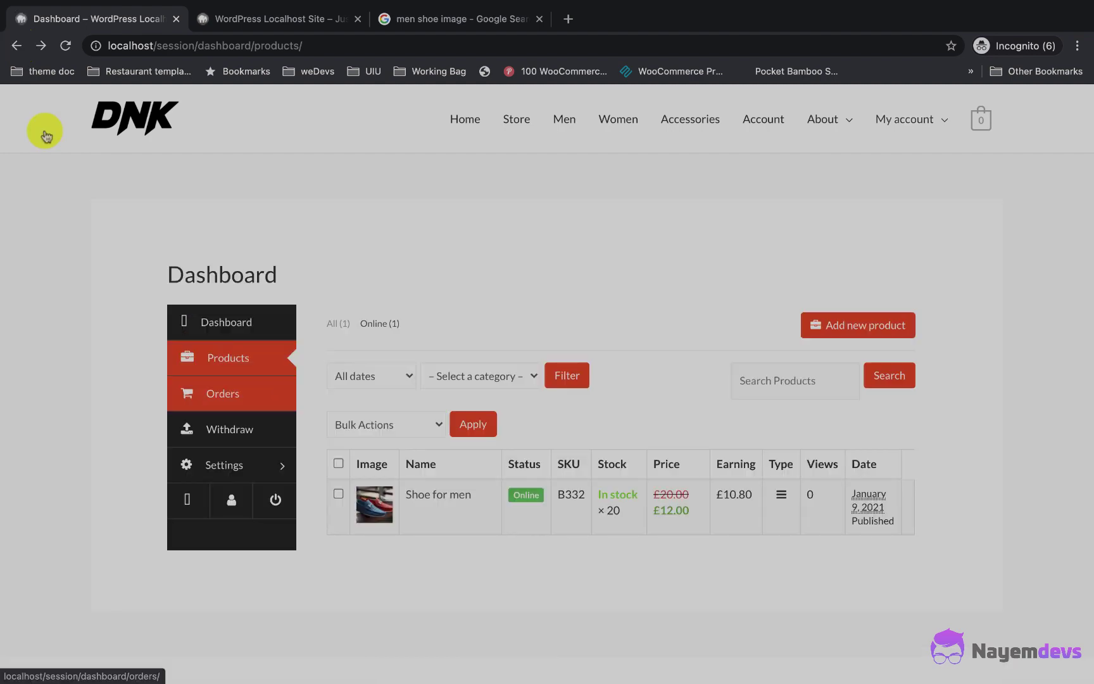
left_click(247, 473)
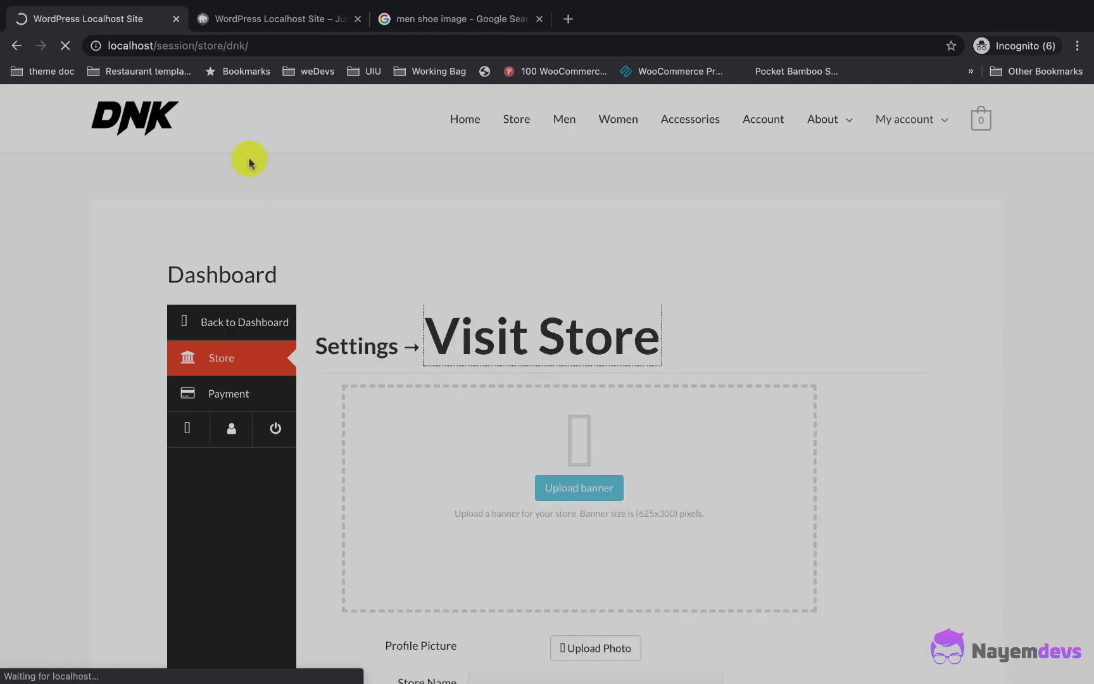
scroll(415, 317, "down", 3)
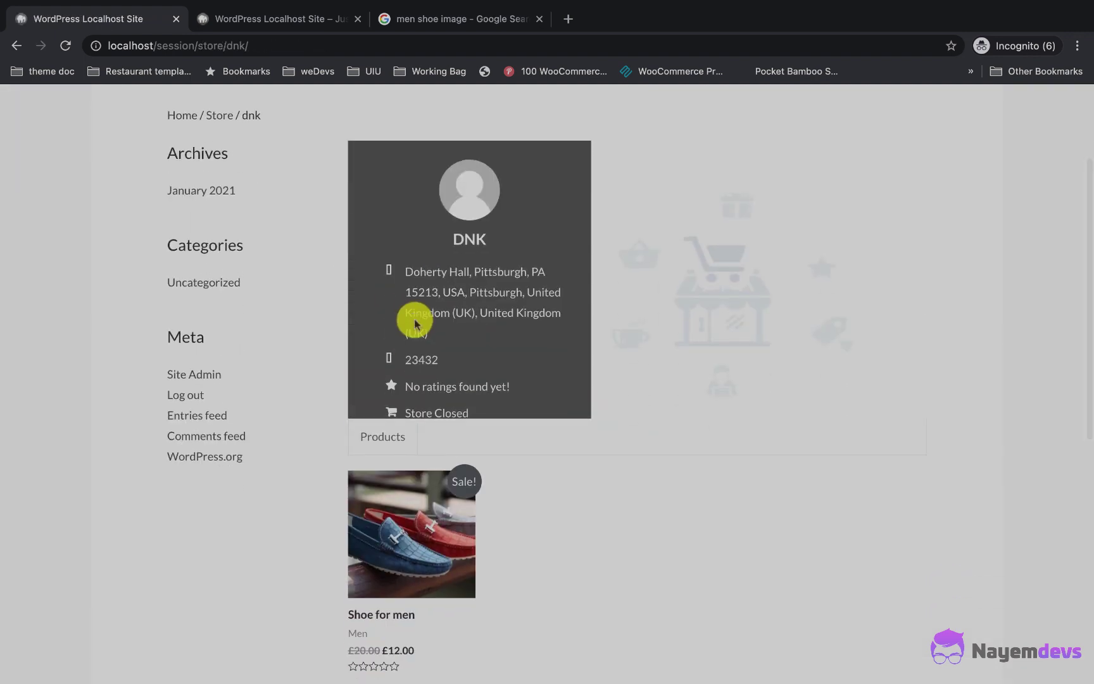
scroll(438, 307, "down", 2)
scroll(422, 402, "up", 3)
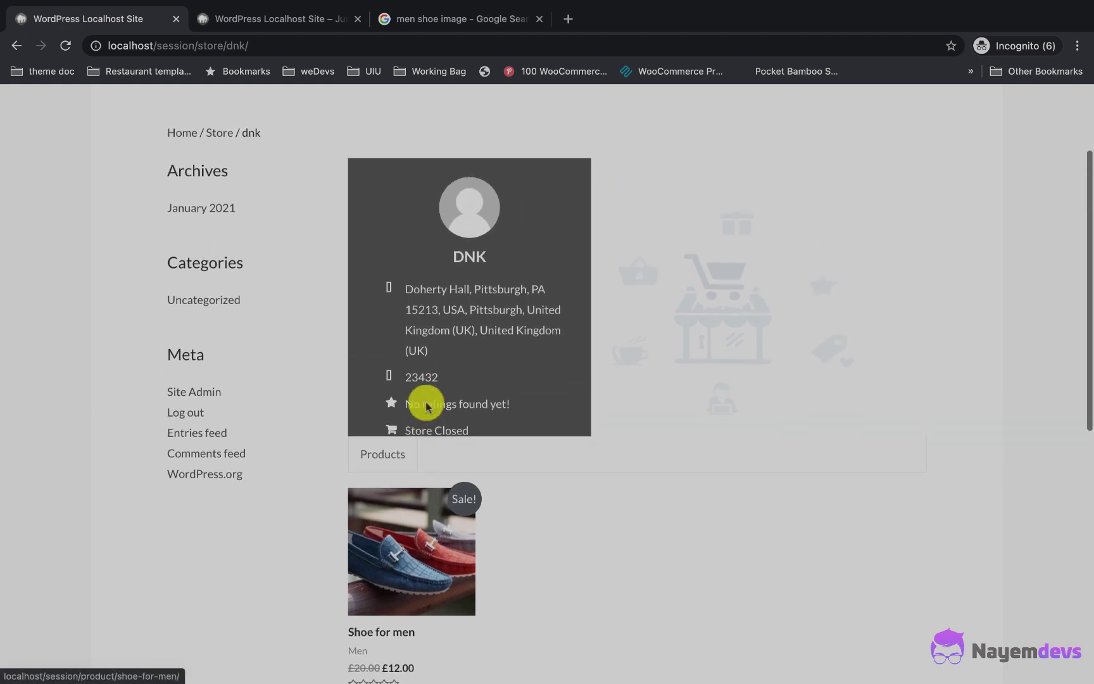
scroll(410, 568, "up", 3)
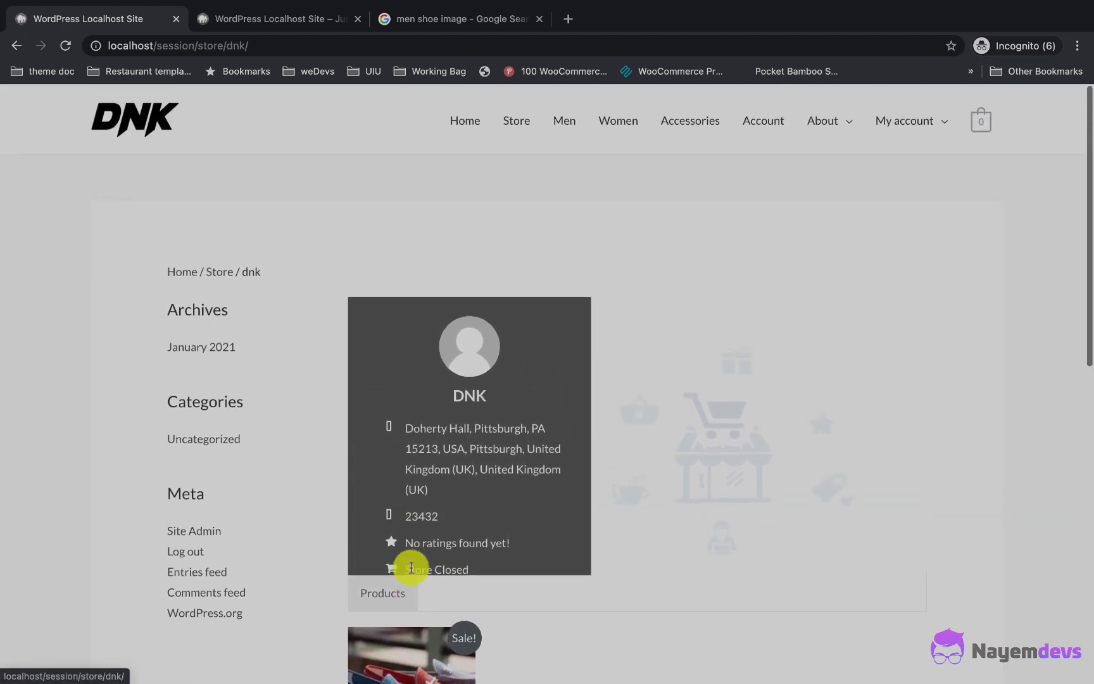
Step: Open the shop's Store catalogue and sort it by latest
left_click(517, 124)
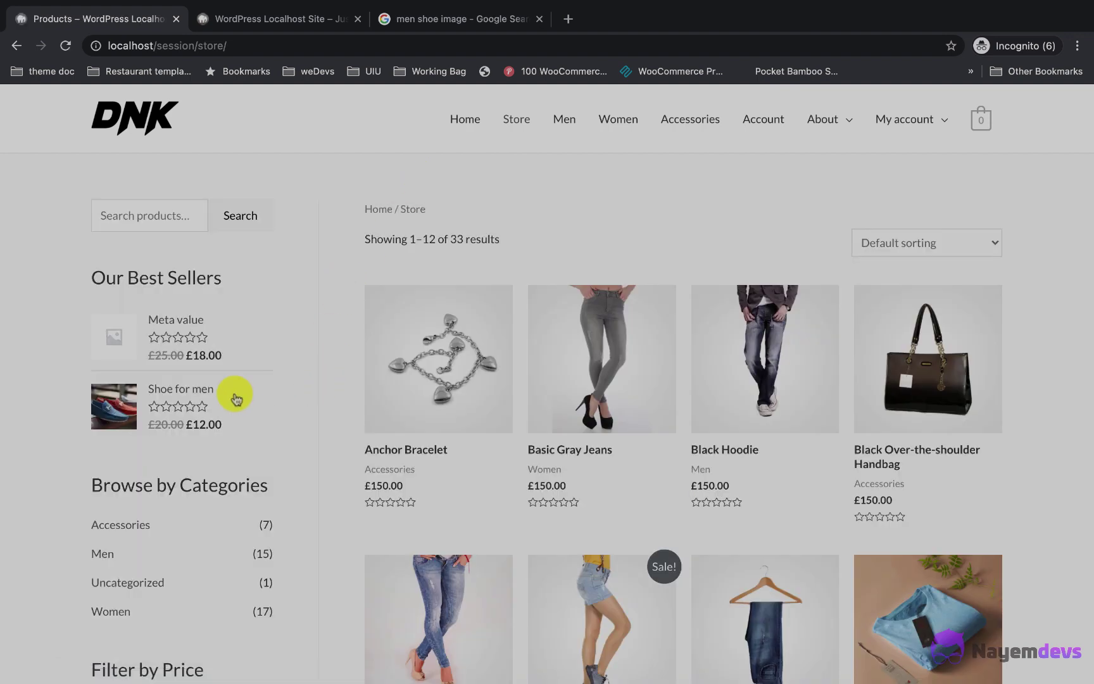
left_click(917, 244)
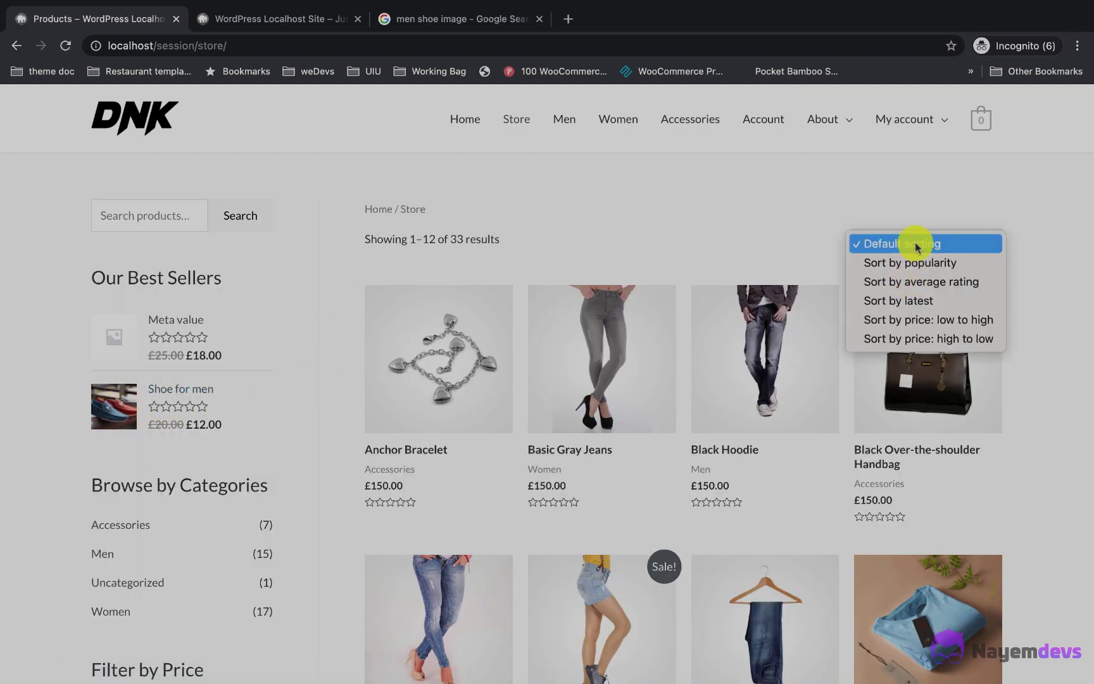
left_click(918, 246)
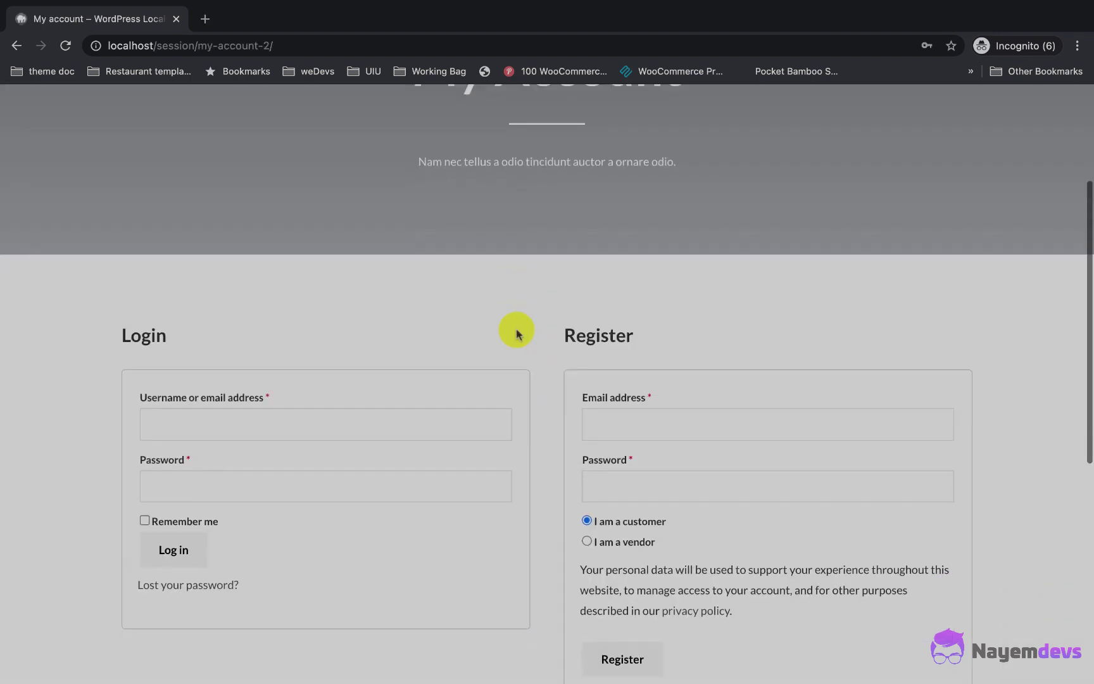
Step: Register a customer account with an e-mail and password, then reopen the Store catalogue
scroll(516, 328, "down", 1)
left_click(659, 389)
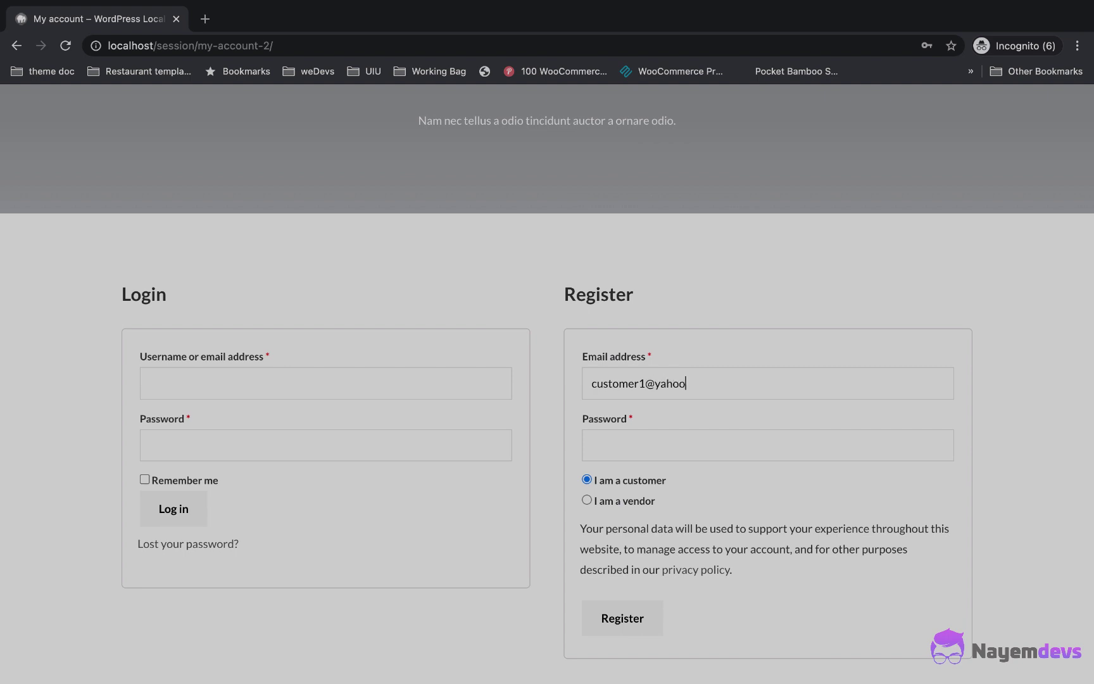
type("•••••••••")
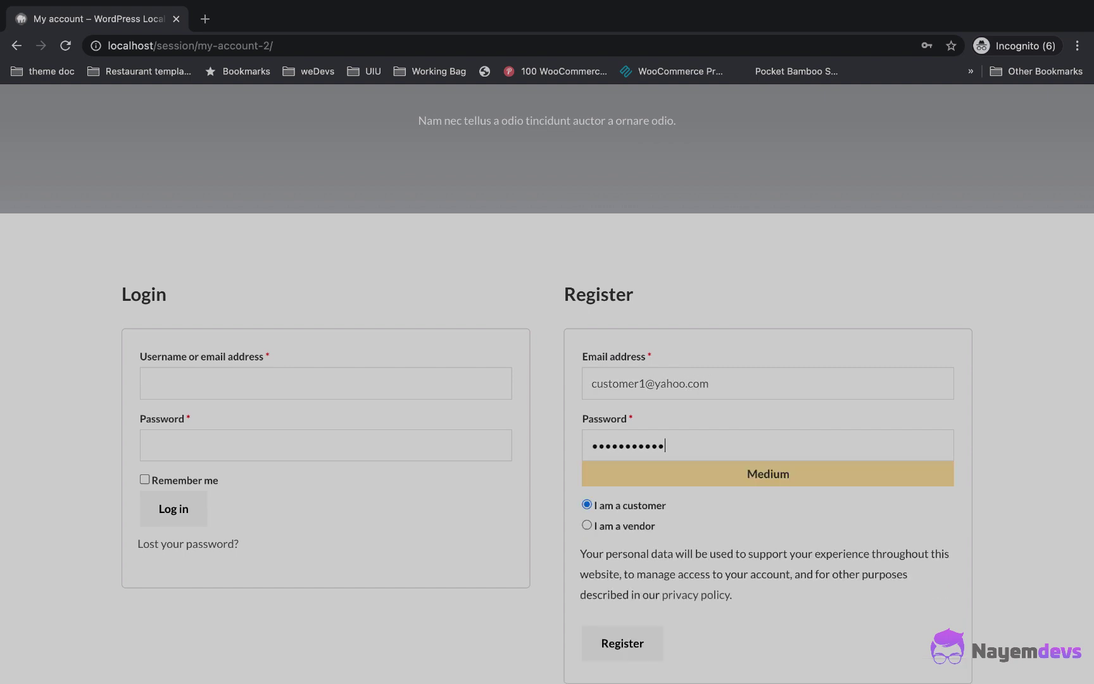
scroll(610, 356, "down", 1)
left_click(624, 567)
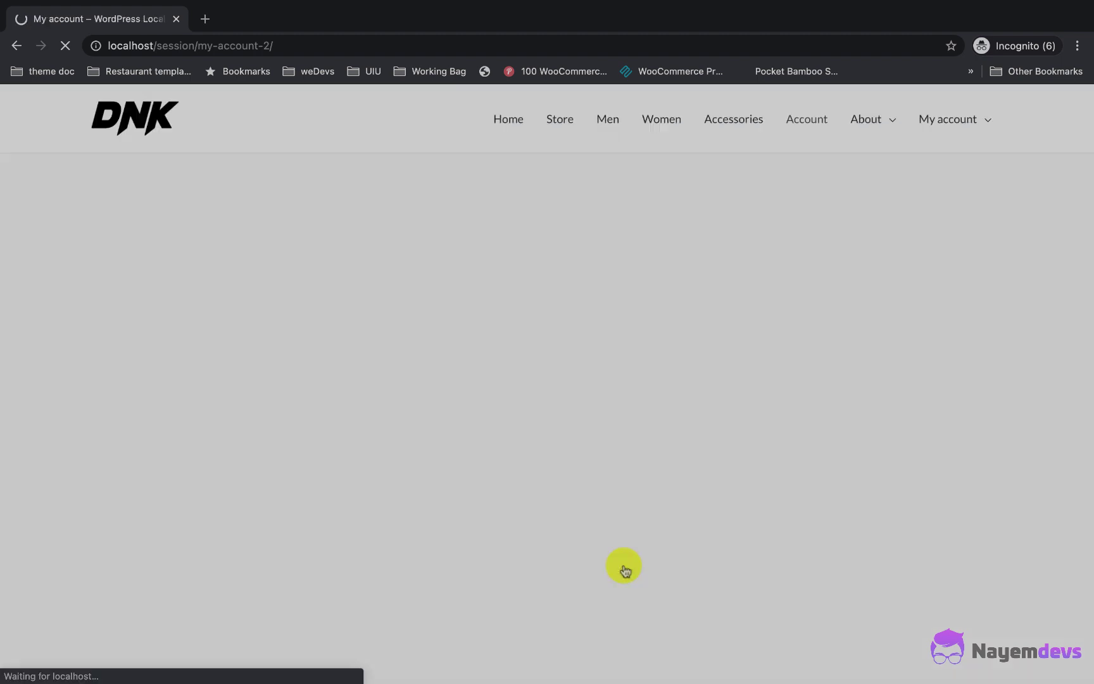
scroll(443, 418, "down", 3)
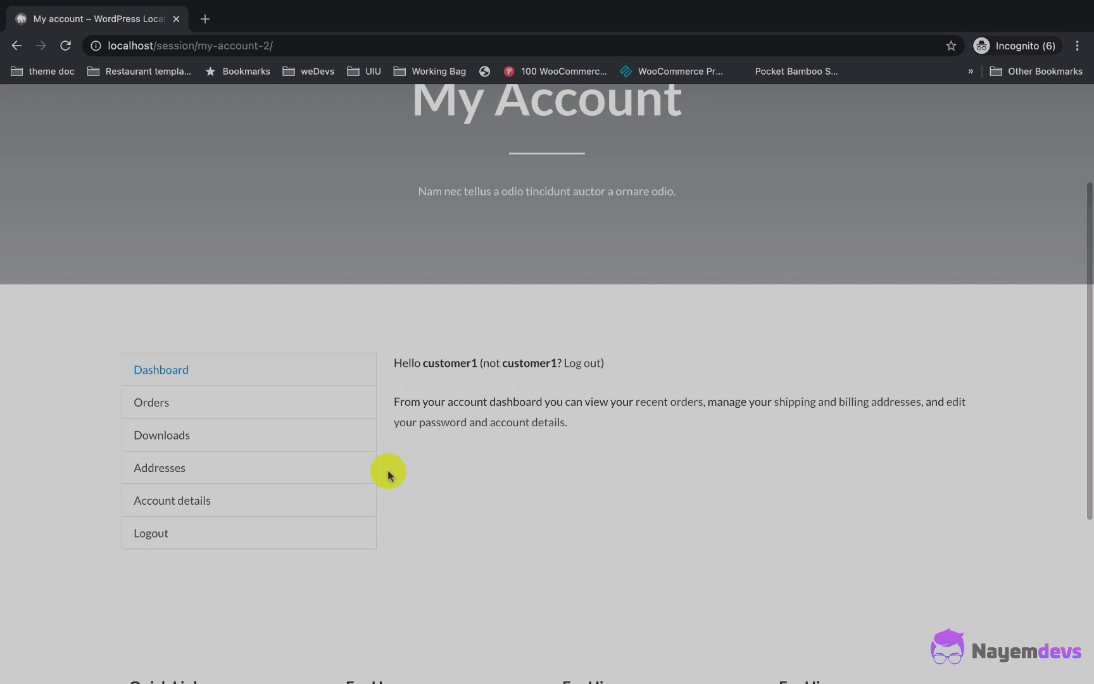
scroll(452, 471, "up", 3)
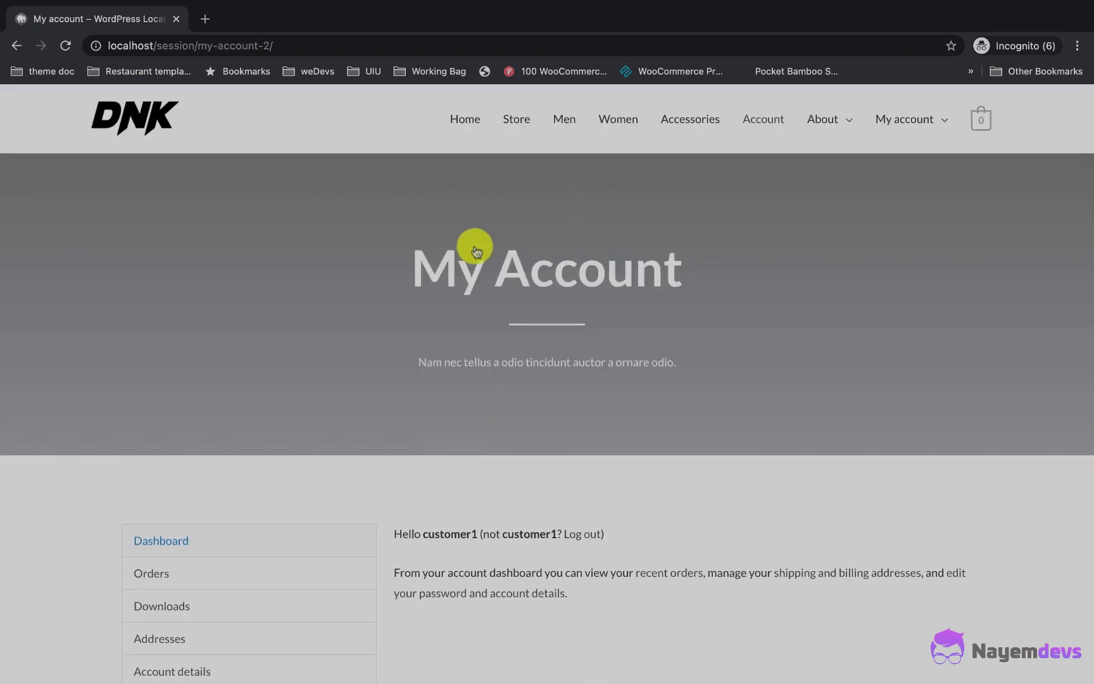
left_click(517, 122)
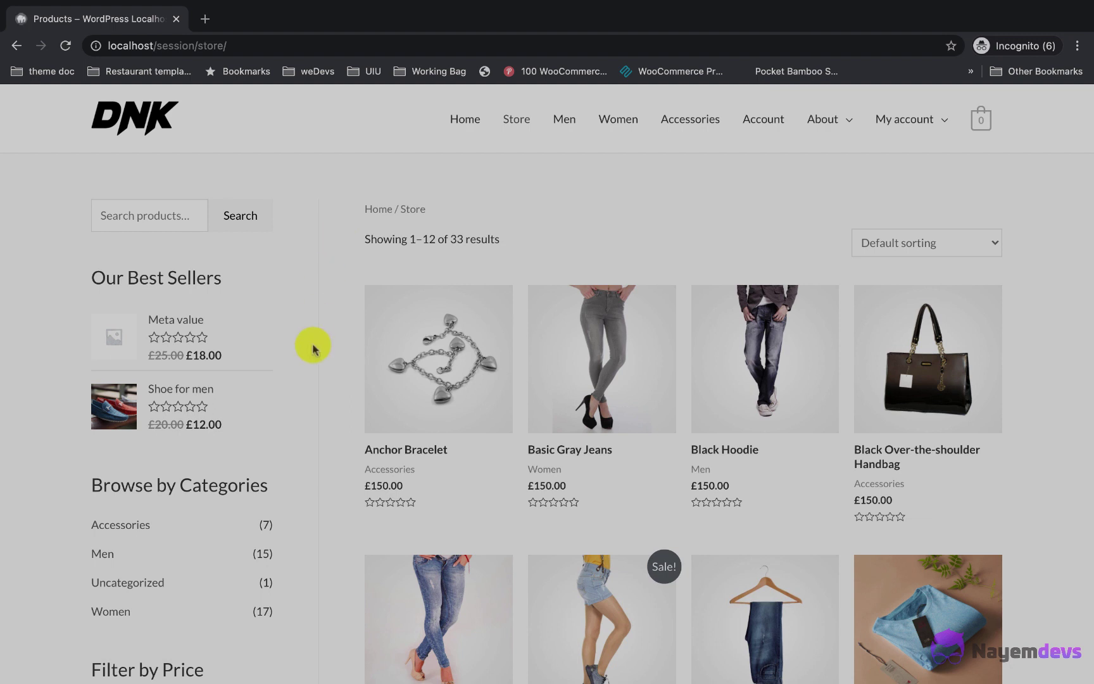
Step: Change the page address to localhost/session/store-listing to load the Store List
left_click(110, 406)
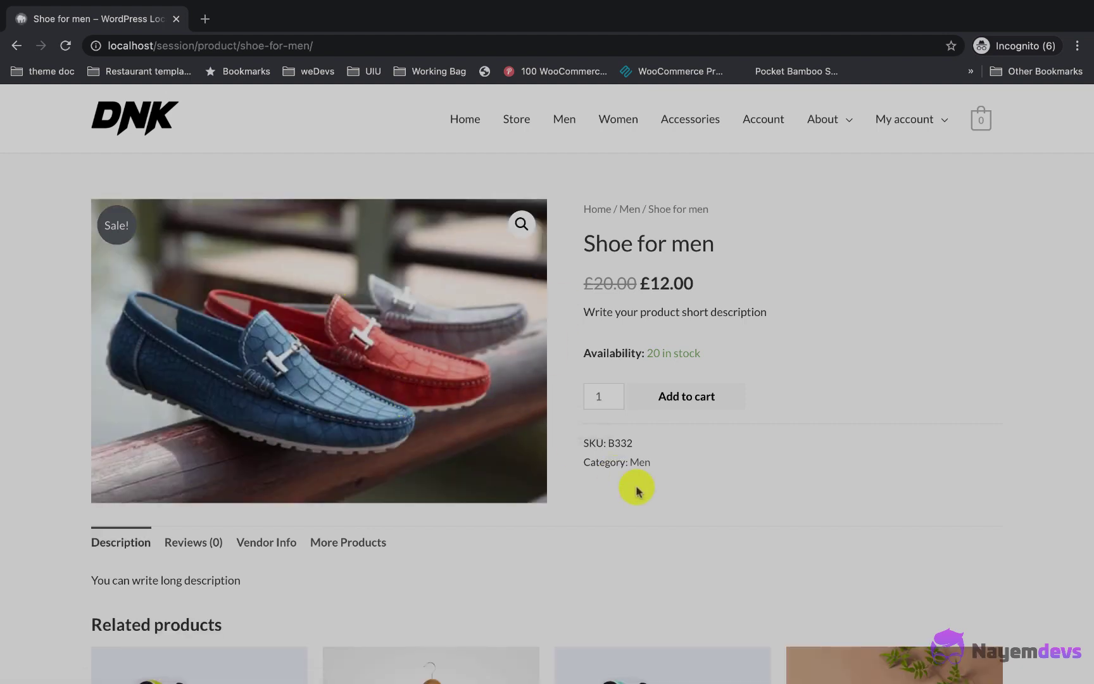
left_click_drag(157, 46, 379, 49)
left_click(193, 47)
key("shift+End")
key("BackSpace")
type("store-")
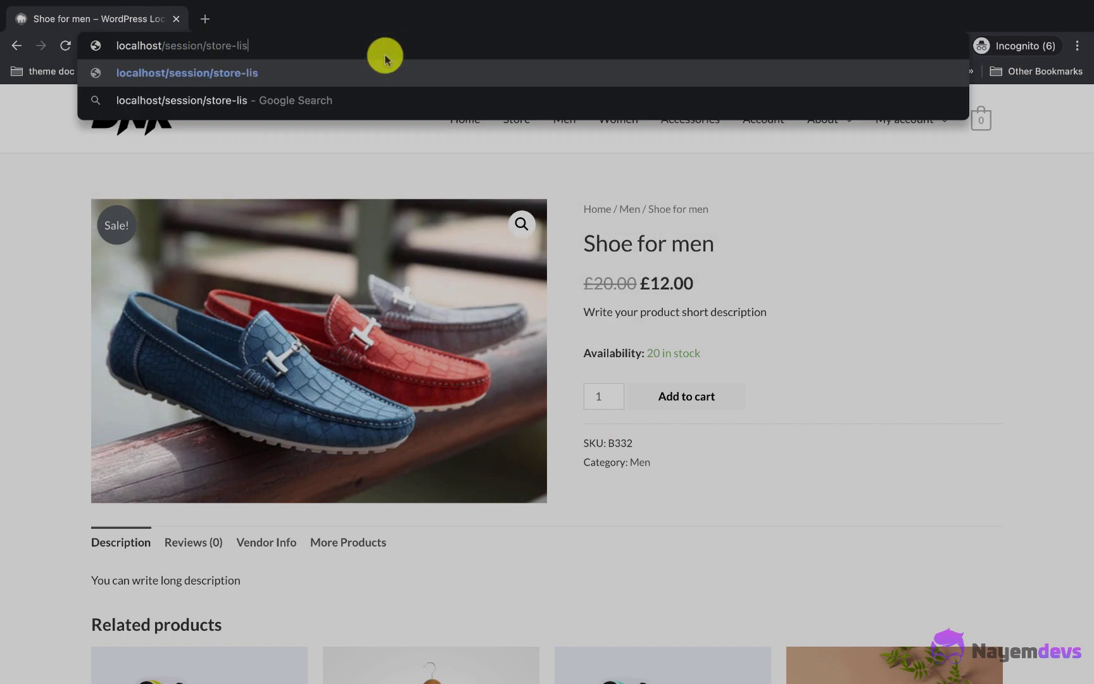
key("Return")
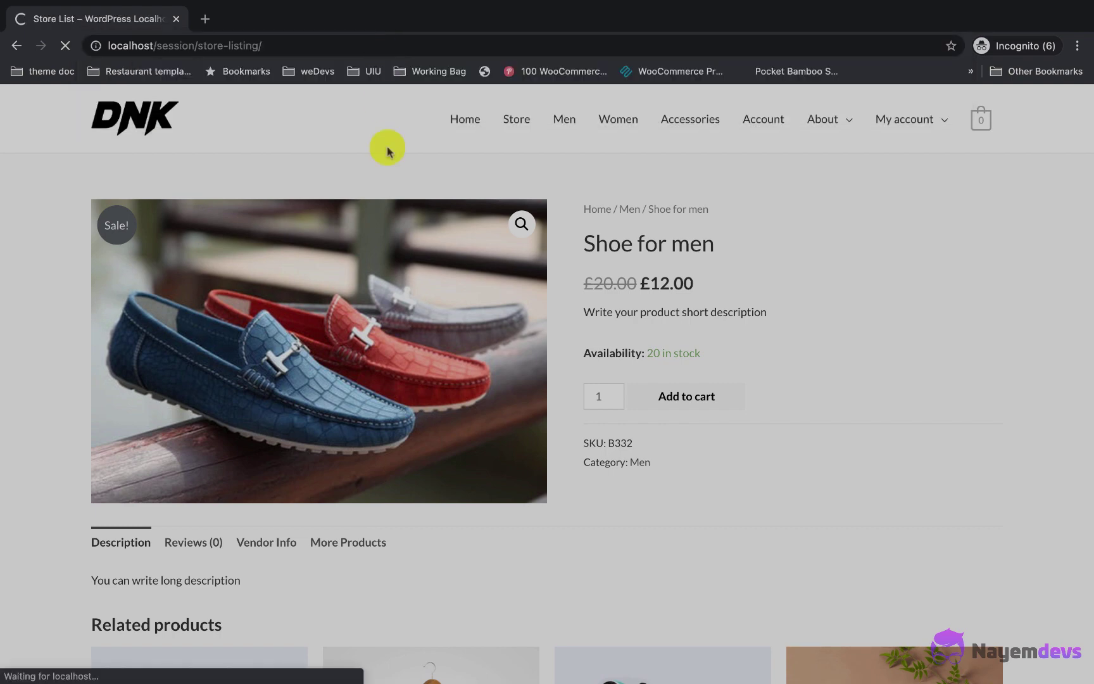
Step: Open the DNK vendor's store, then its Shoe for men product page
scroll(402, 209, "down", 2)
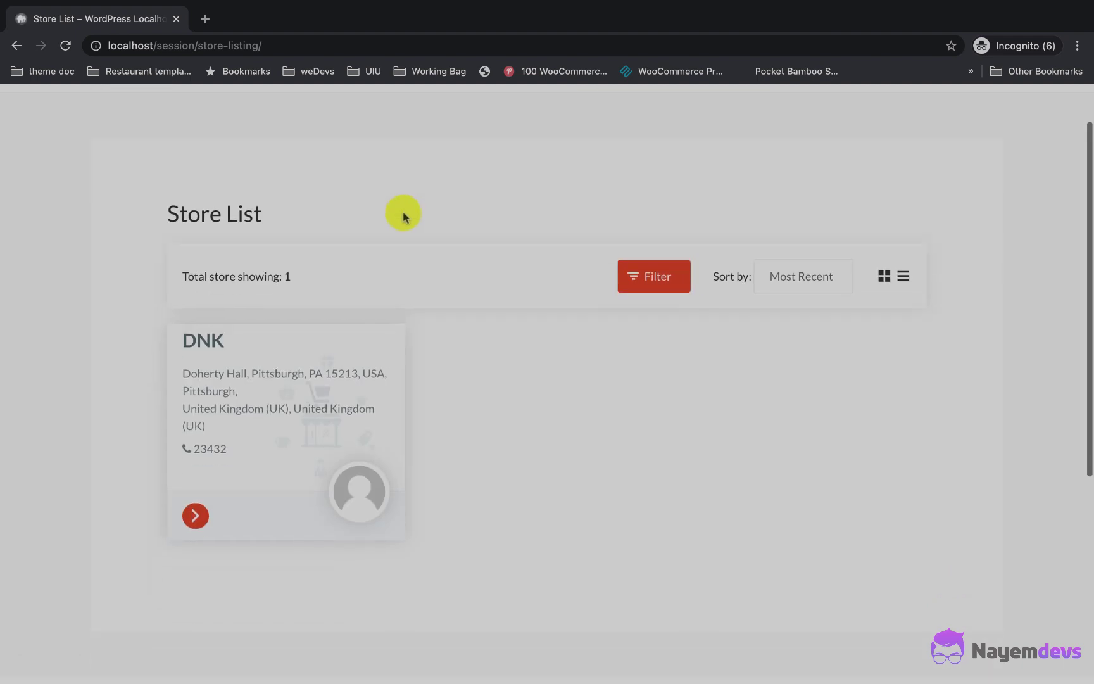
scroll(310, 430, "up", 1)
scroll(297, 402, "down", 1)
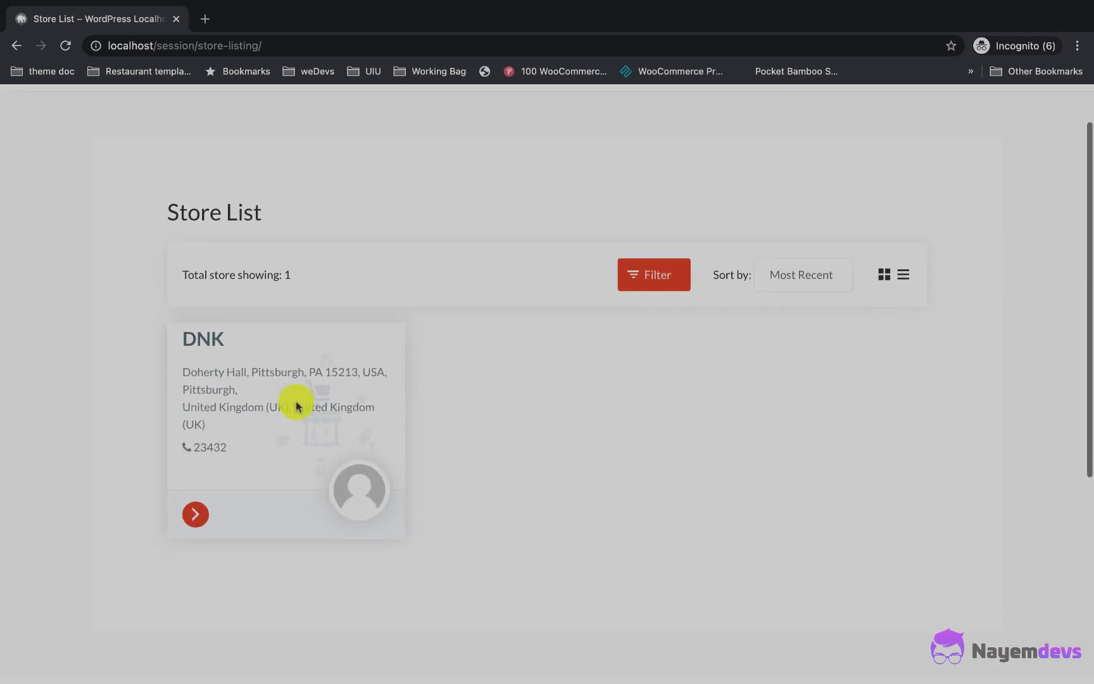
left_click(194, 514)
scroll(145, 482, "up", 1)
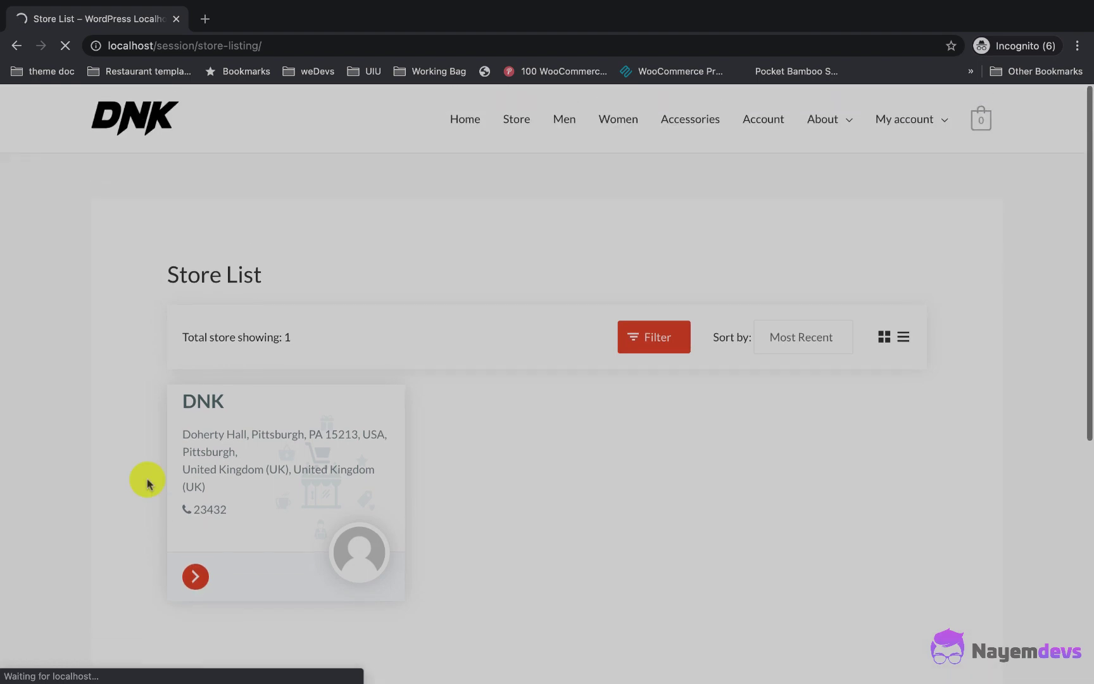
scroll(210, 435, "down", 3)
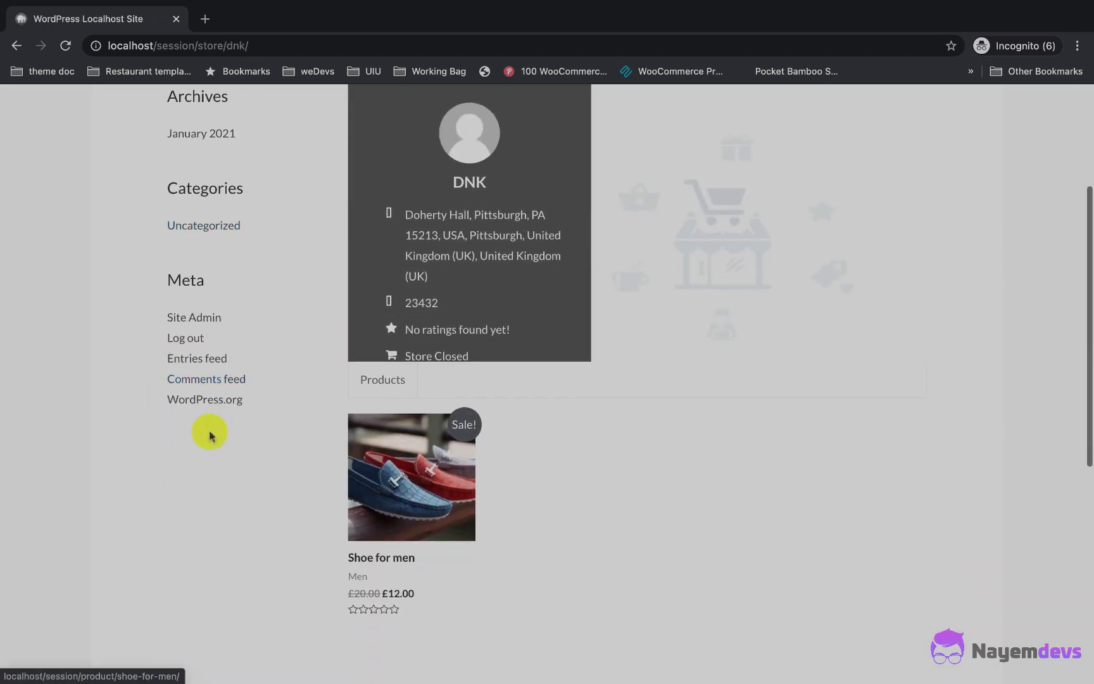
scroll(469, 444, "down", 1)
left_click(409, 371)
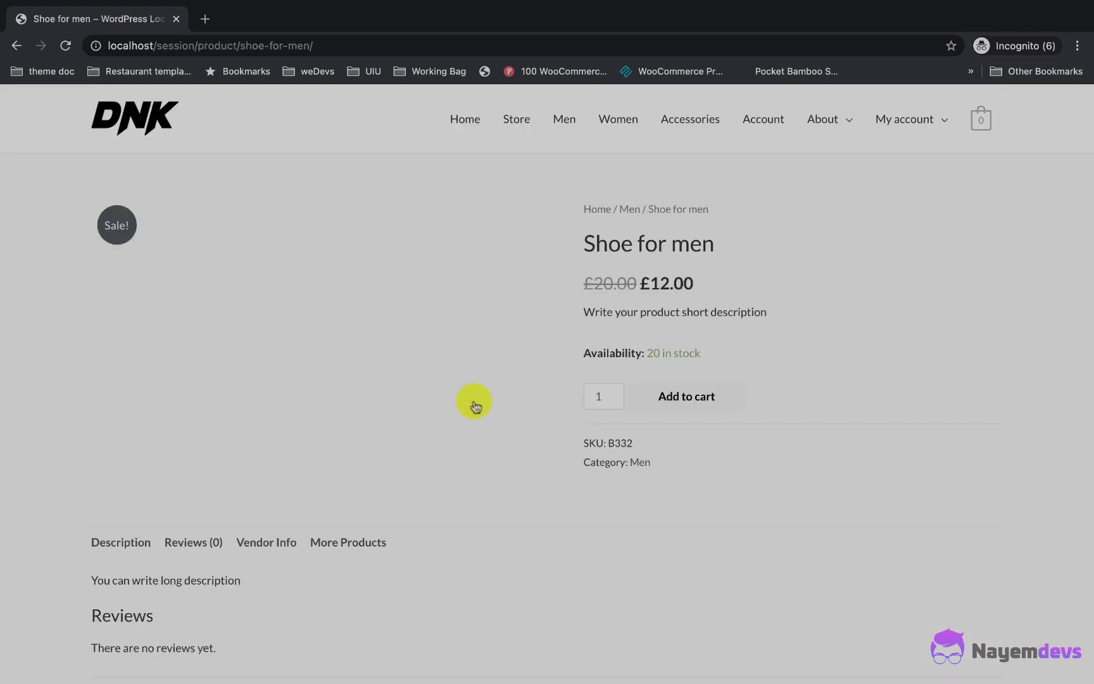
scroll(475, 405, "down", 1)
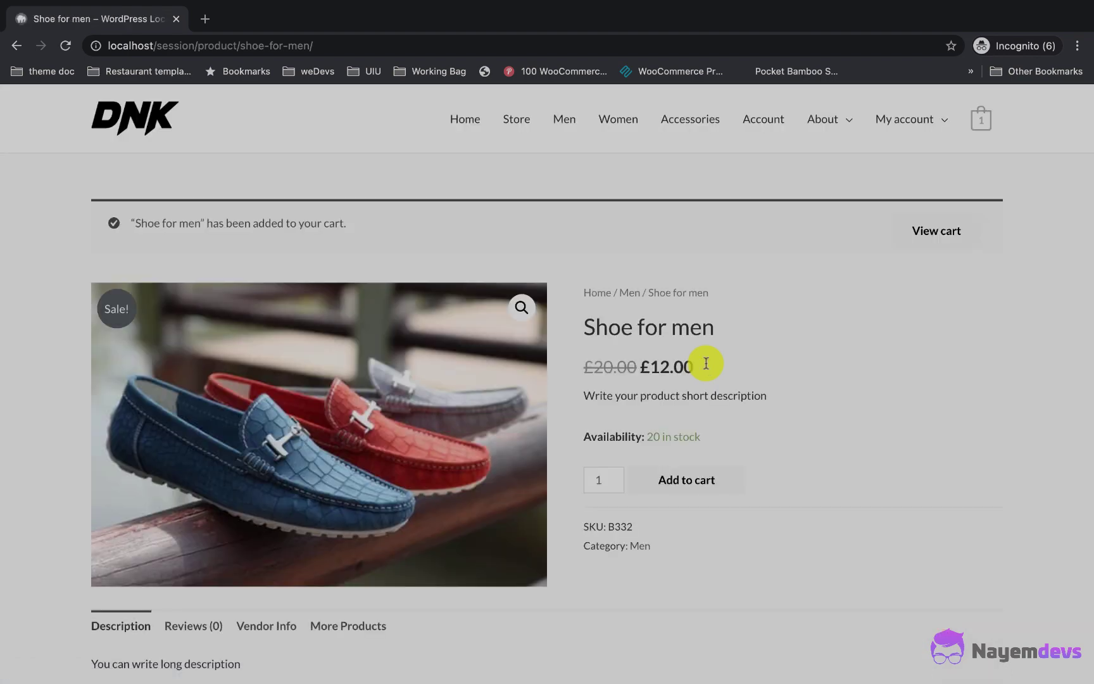
Step: Go from the cart to checkout, then switch to the admin window
left_click(935, 228)
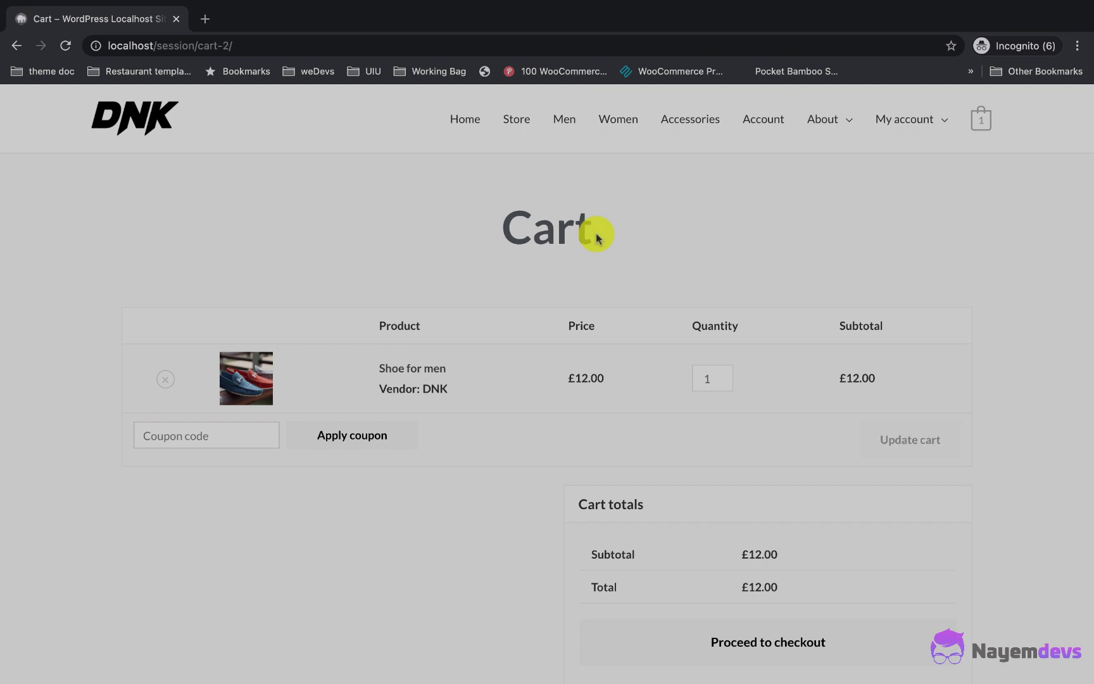
scroll(556, 495, "down", 2)
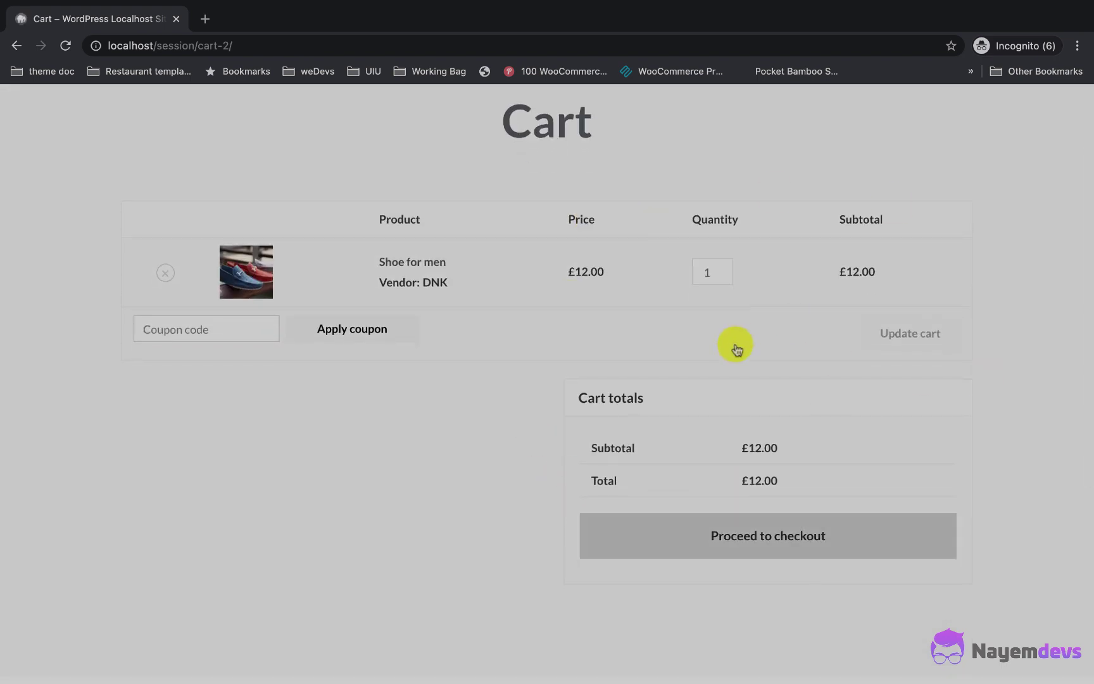
left_click(740, 538)
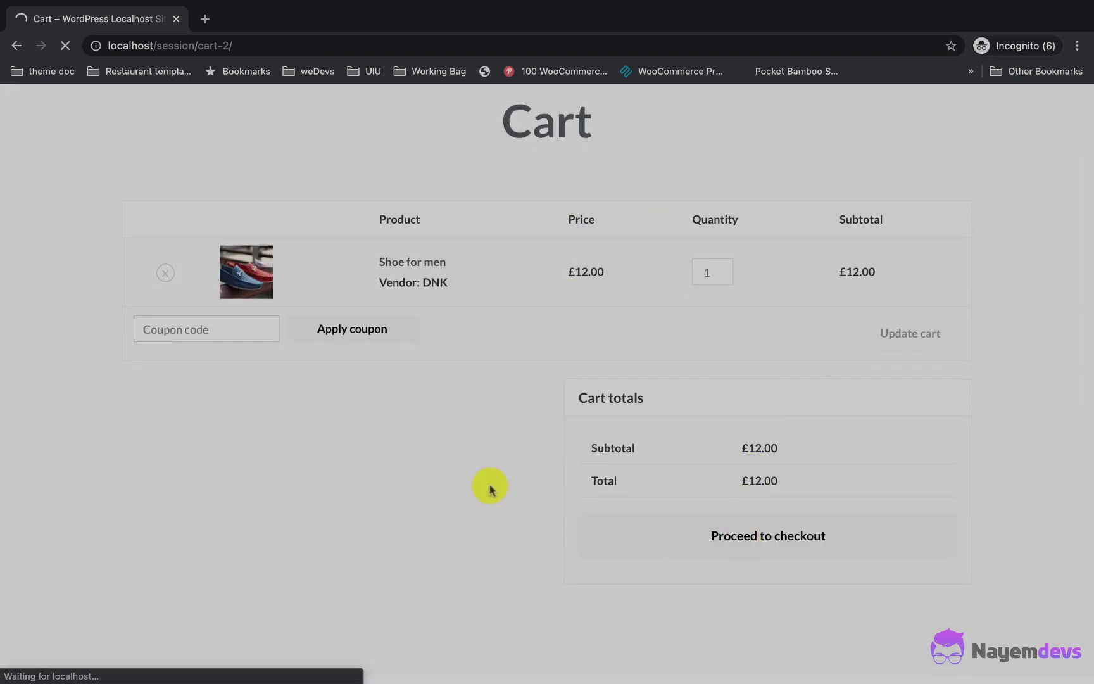
scroll(489, 487, "down", 5)
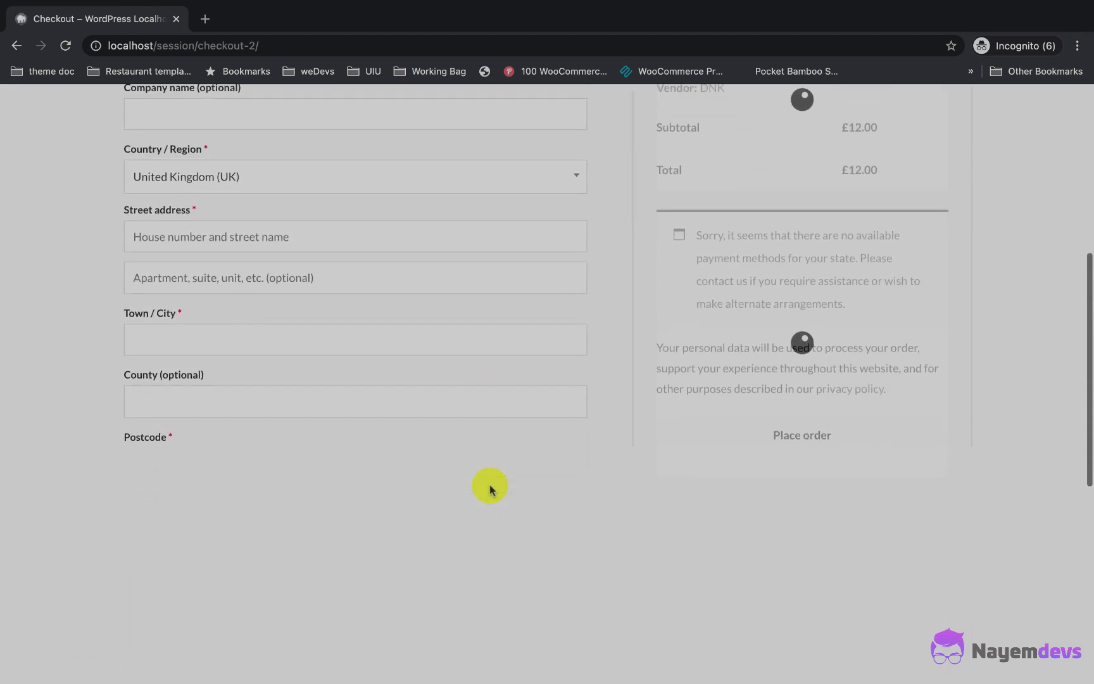
scroll(490, 487, "up", 3)
scroll(489, 487, "up", 1)
left_click_drag(762, 473, 705, 448)
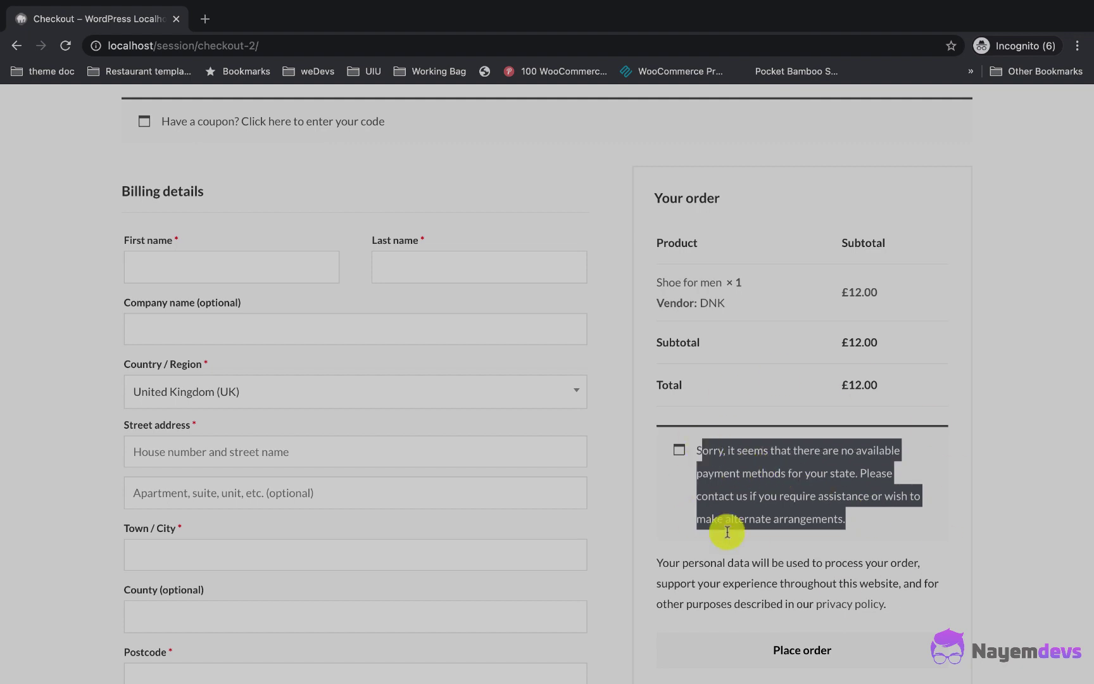
scroll(587, 236, "up", 2)
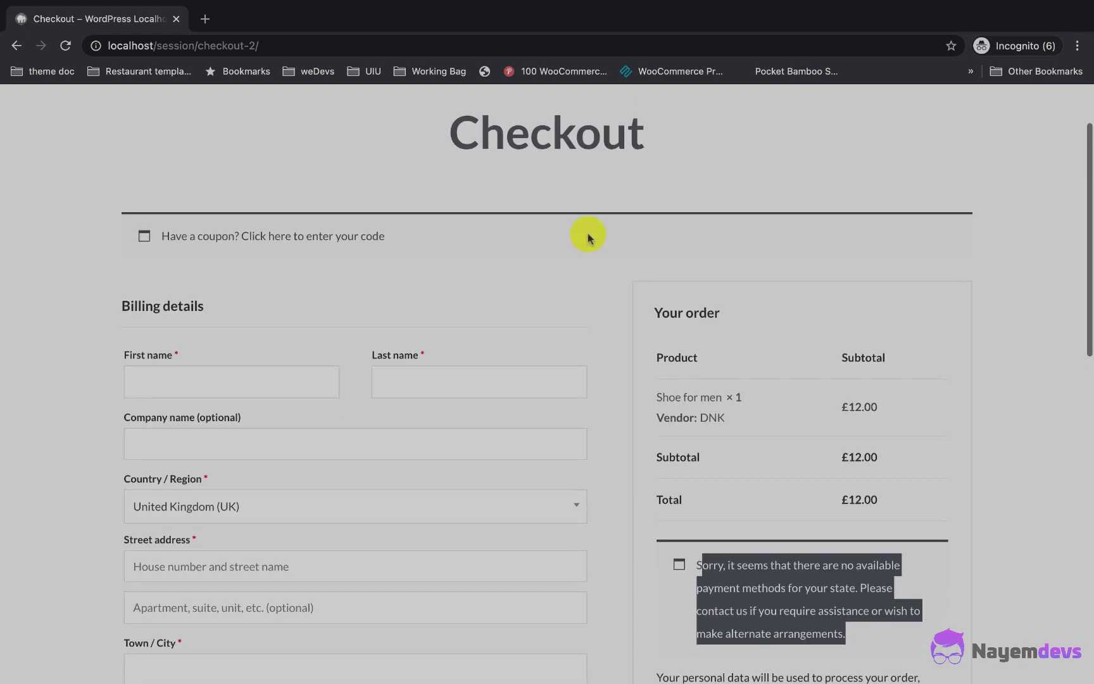
key("ctrl+Left")
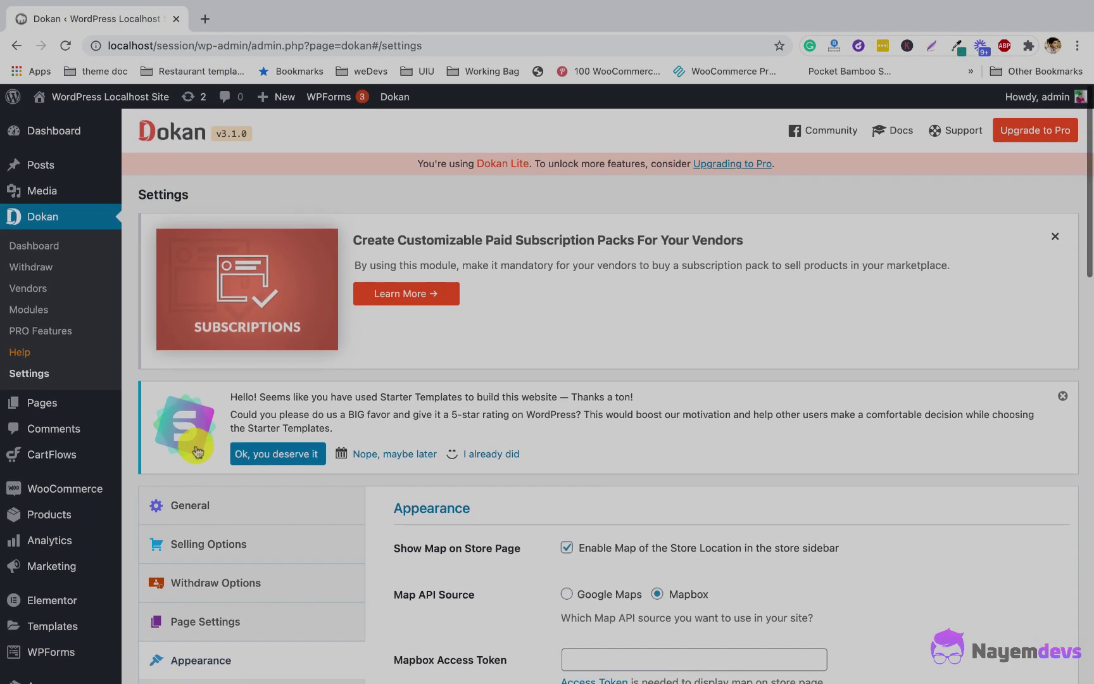
Step: Enable Direct bank transfer and Cash on delivery in WooCommerce Payments and save
mouse_move(69, 477)
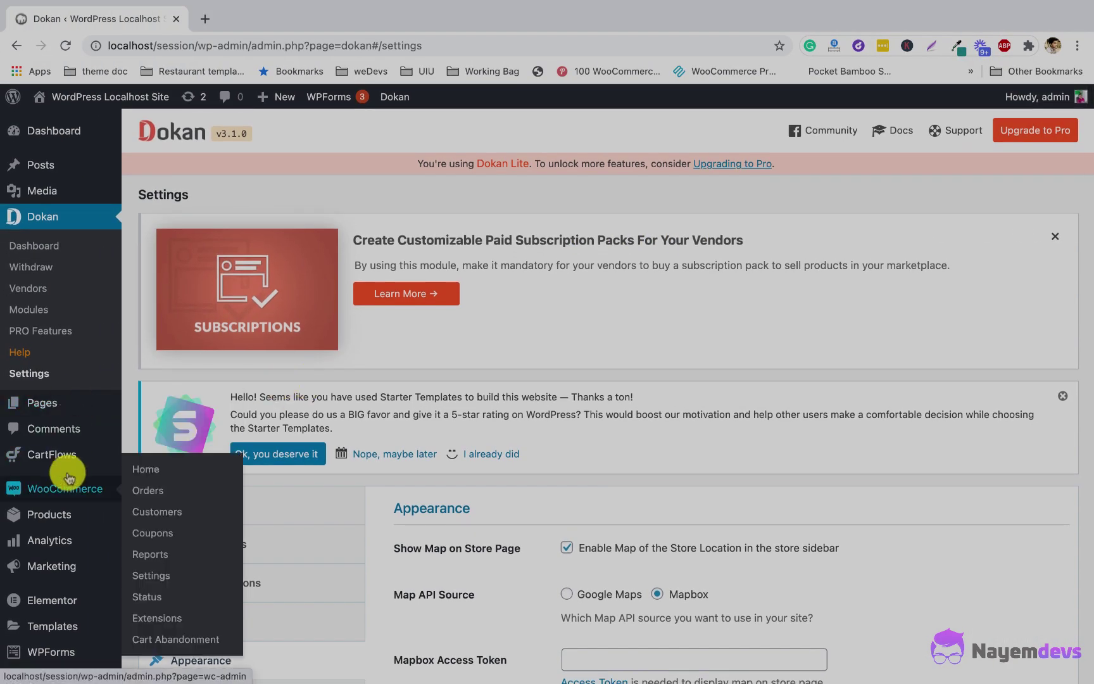
left_click(147, 574)
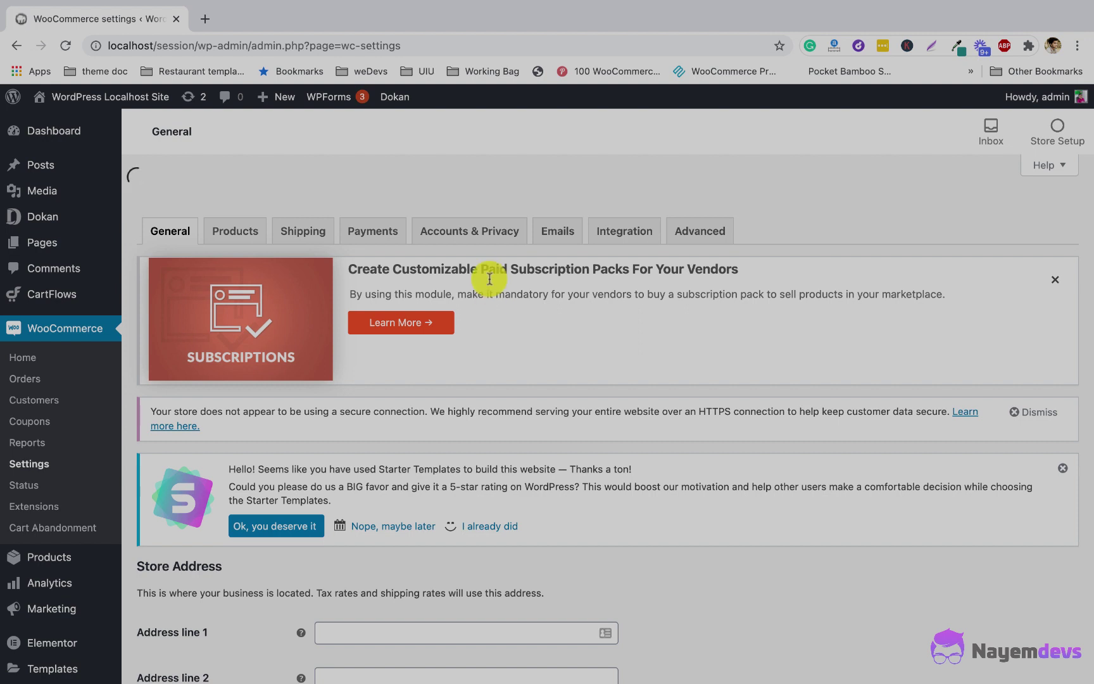
left_click(370, 197)
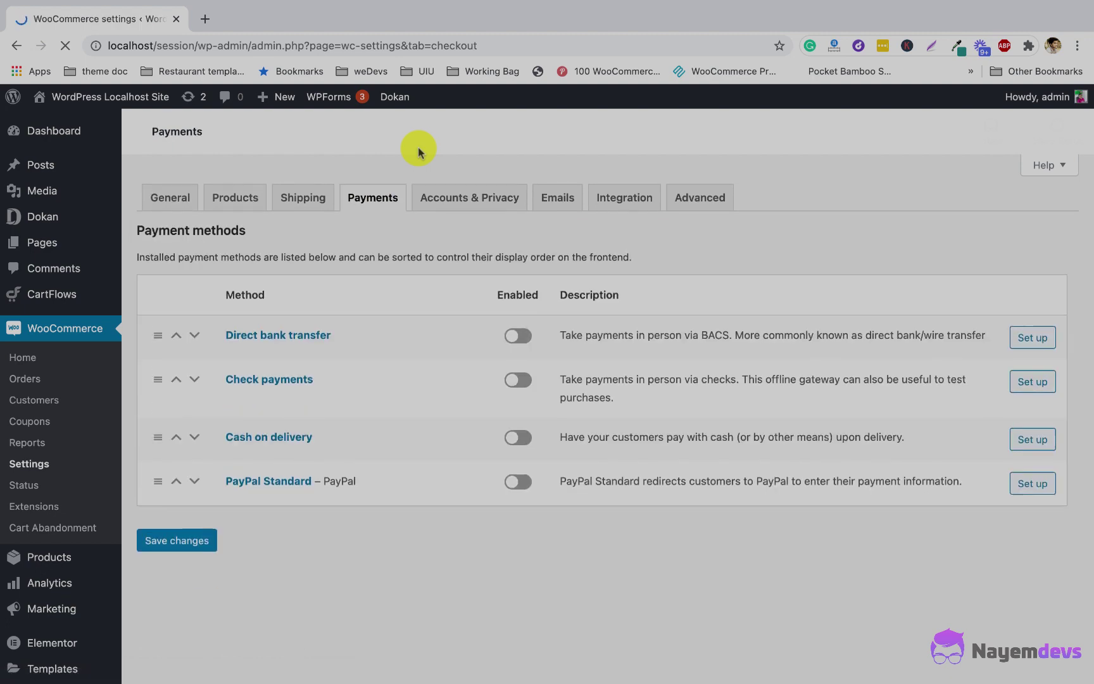
scroll(341, 593, "down", 5)
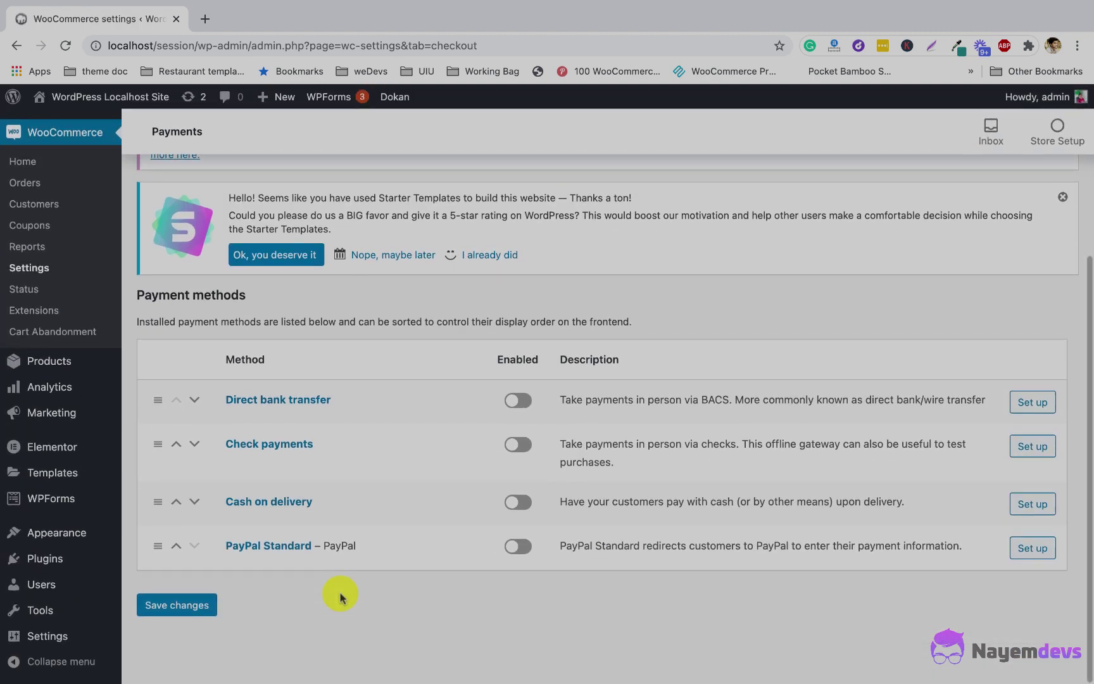
left_click(534, 509)
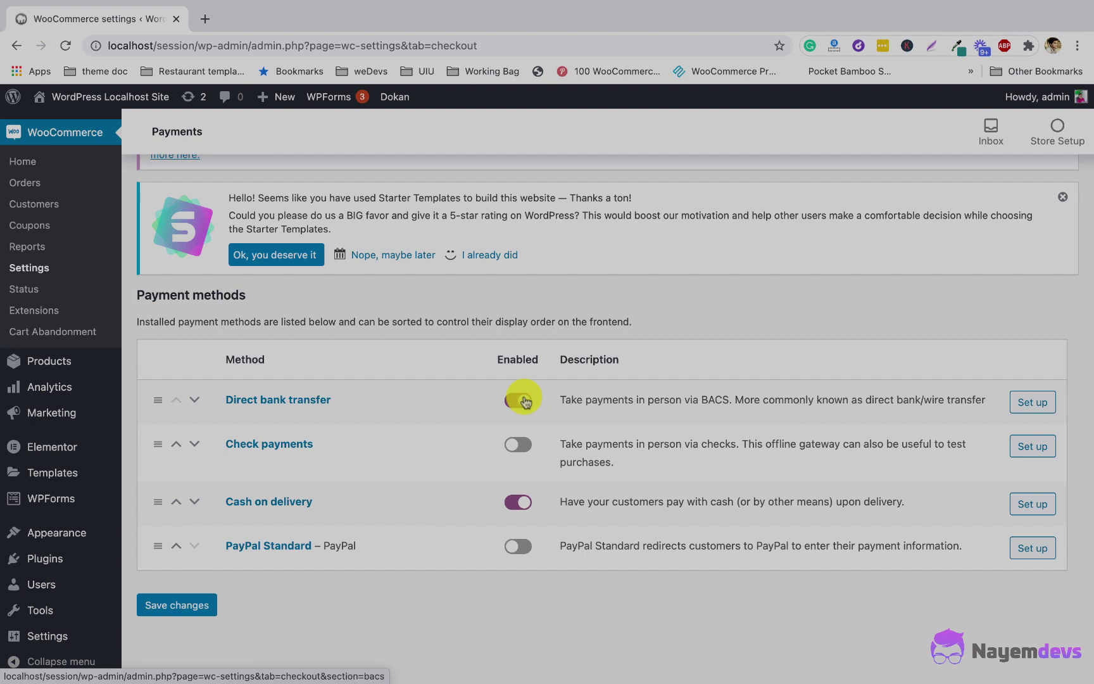
left_click(190, 606)
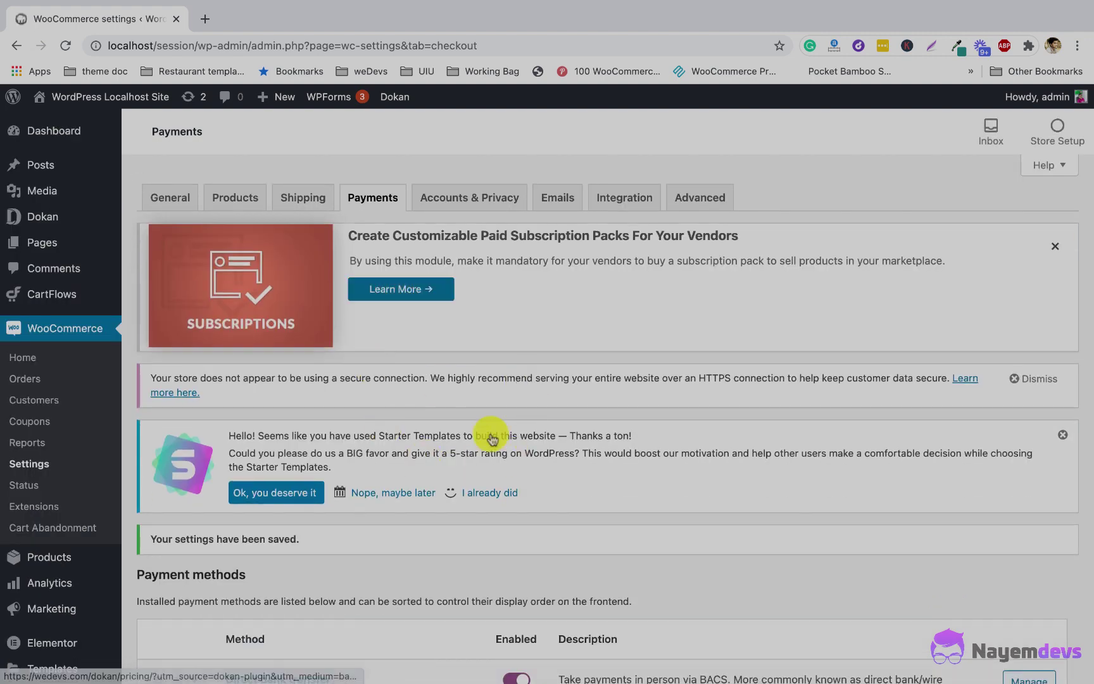
key("ctrl+Right")
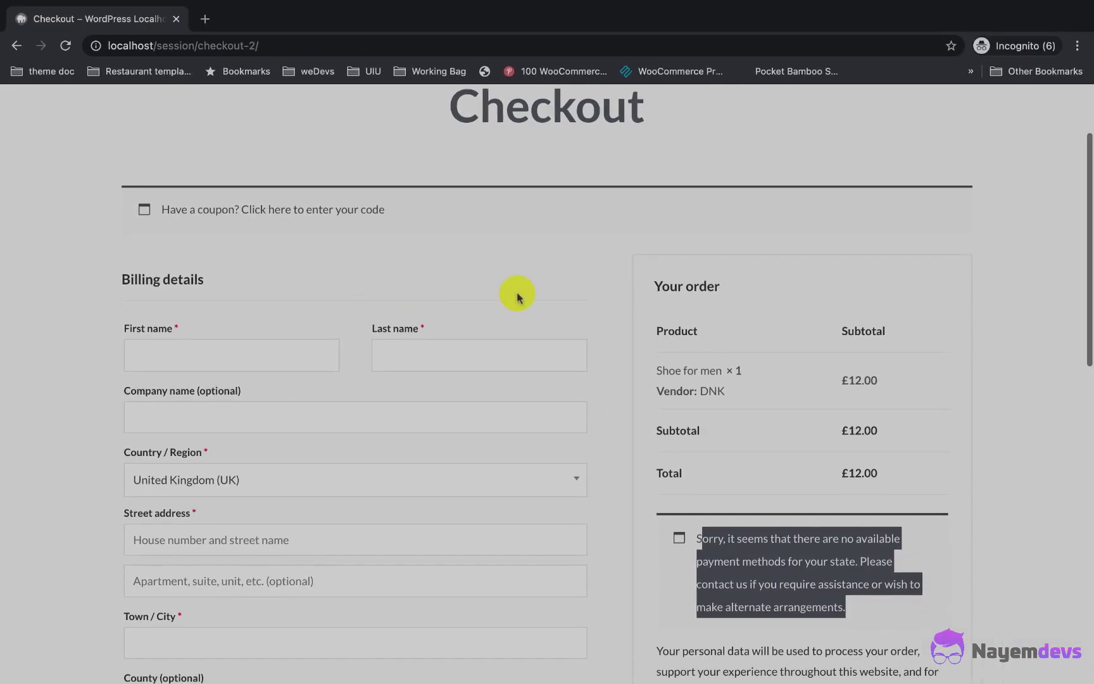
Step: Reload checkout and fill the billing details from a saved address
left_click(66, 46)
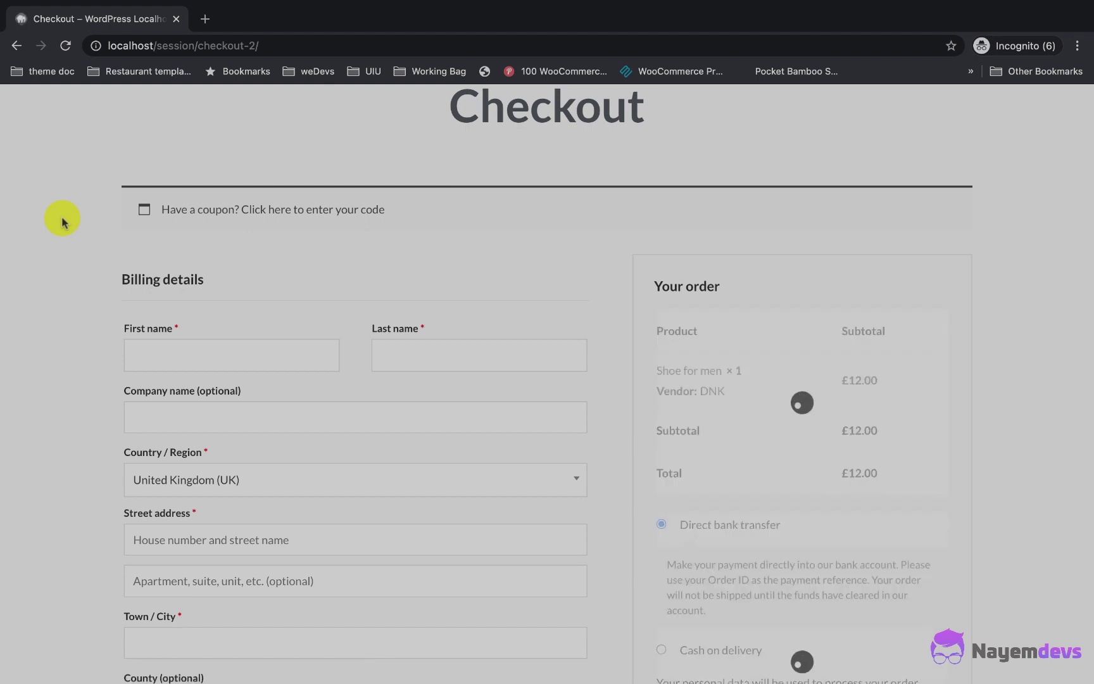
scroll(561, 459, "down", 3)
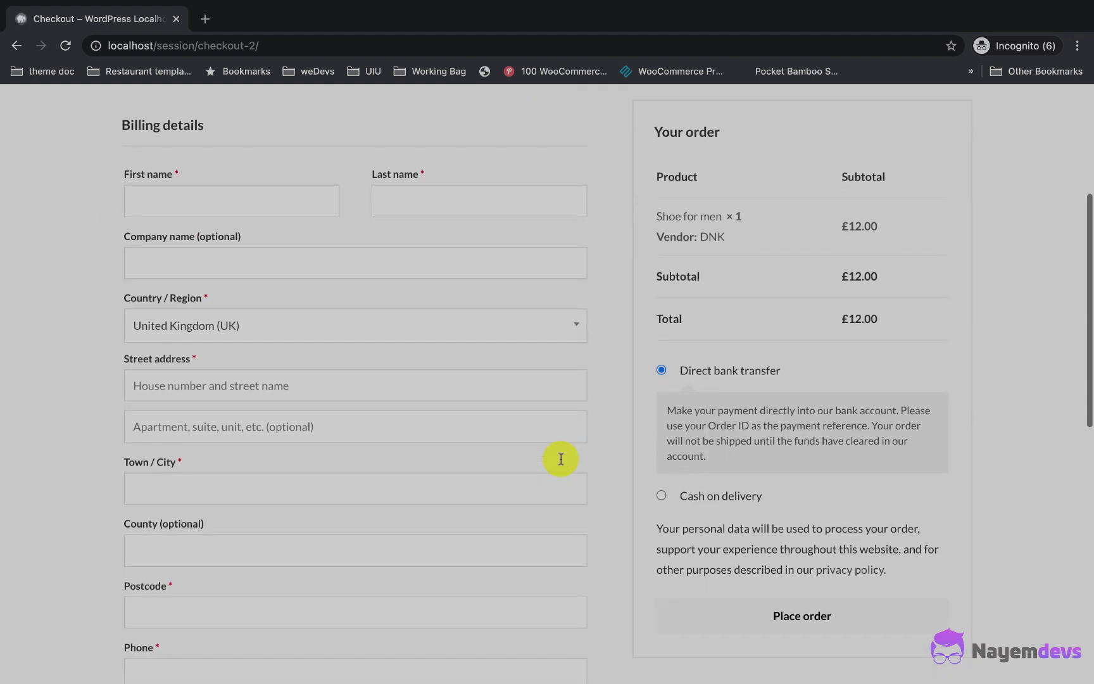
left_click(665, 495)
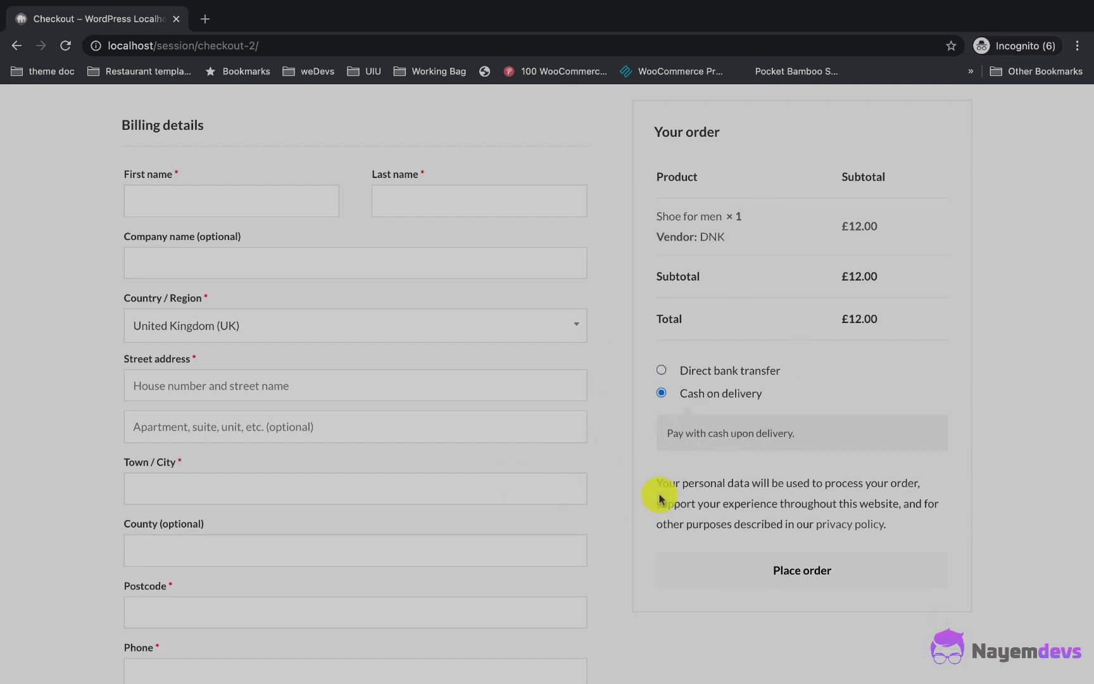
left_click(662, 370)
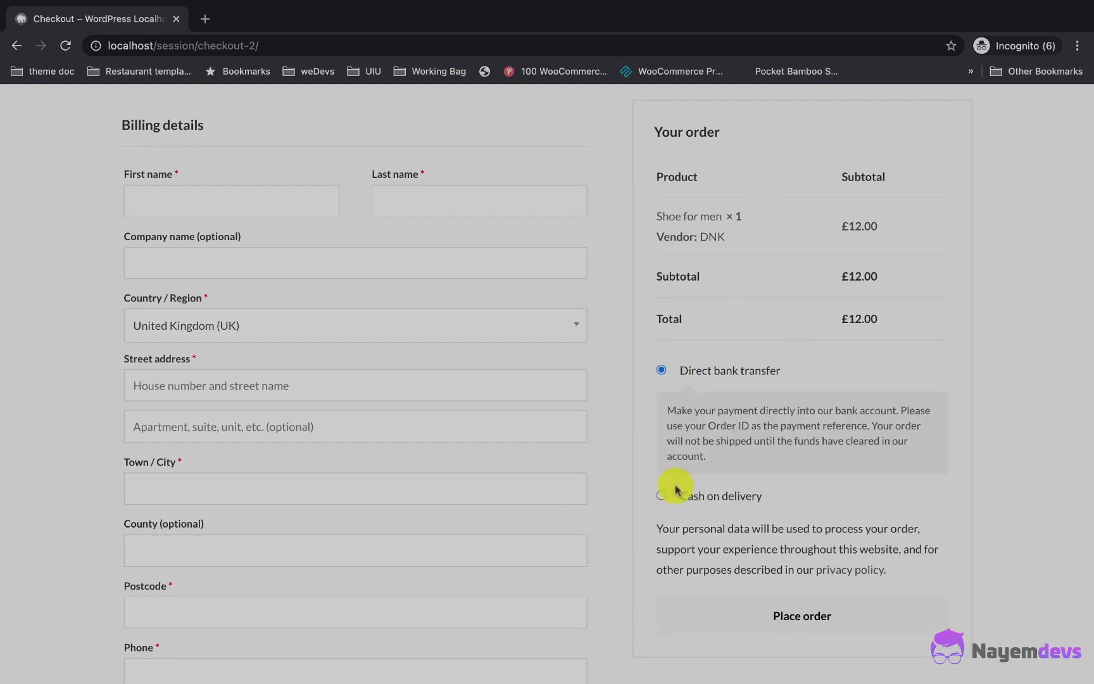
left_click(303, 199)
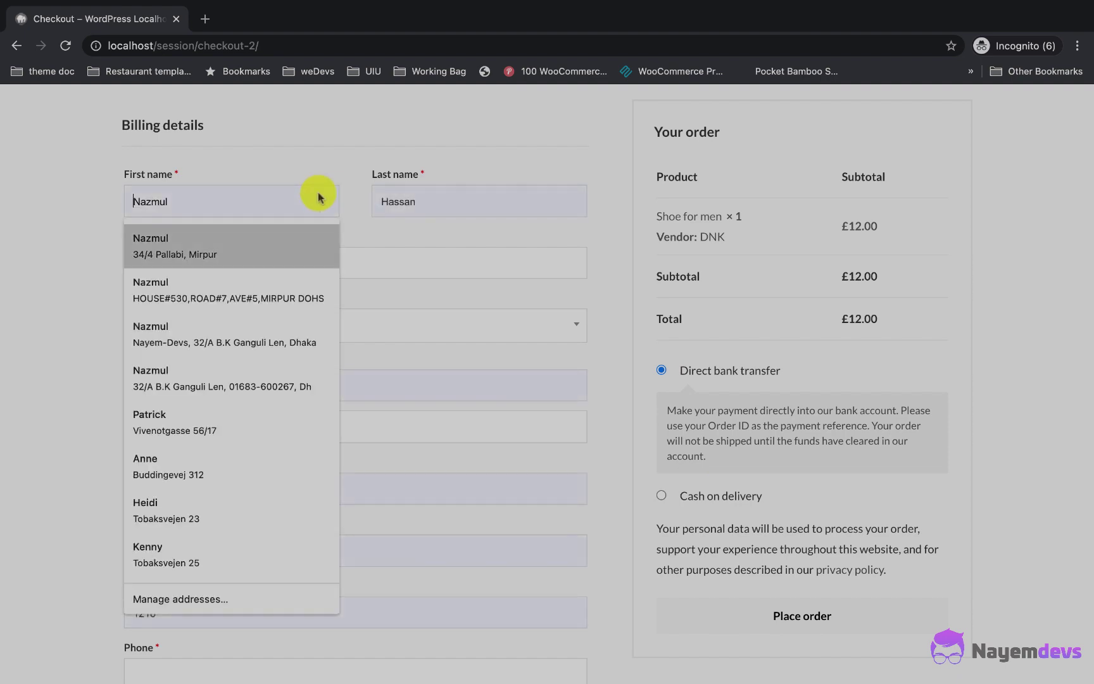
left_click(262, 295)
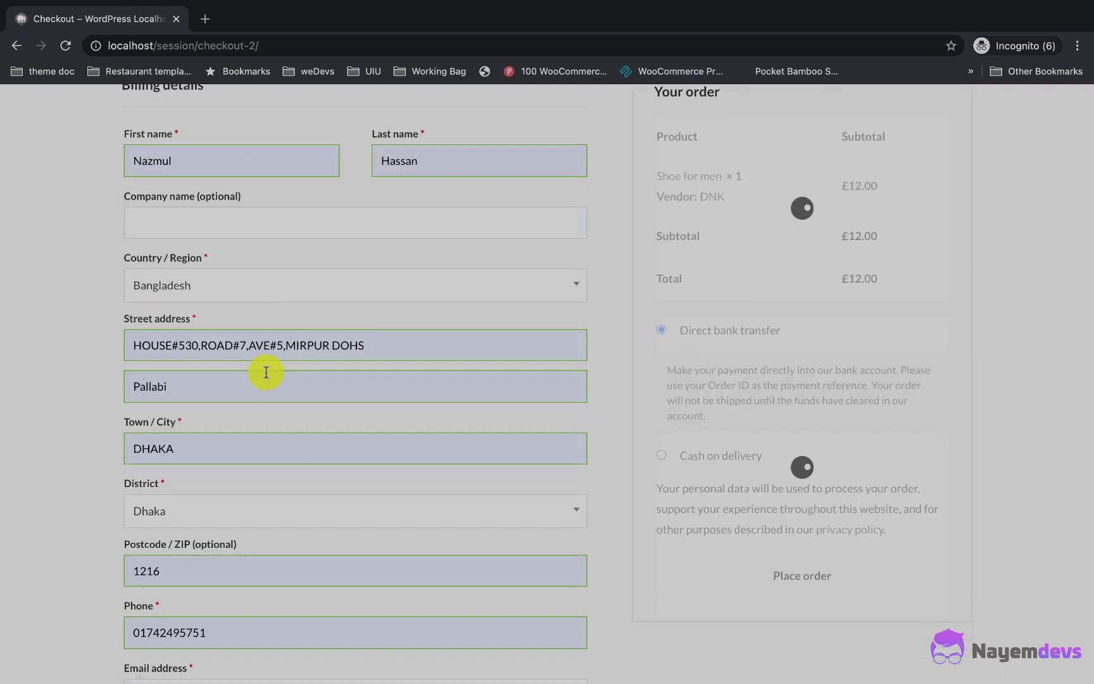
scroll(303, 405, "down", 7)
scroll(697, 399, "up", 3)
scroll(706, 395, "up", 4)
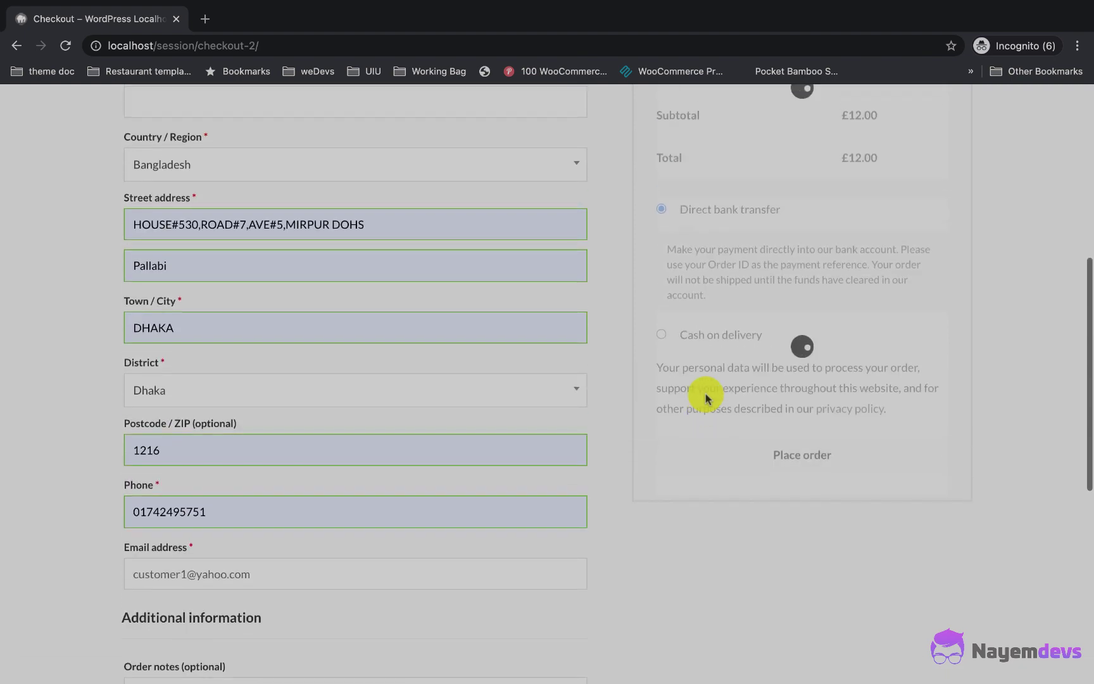
scroll(750, 277, "down", 1)
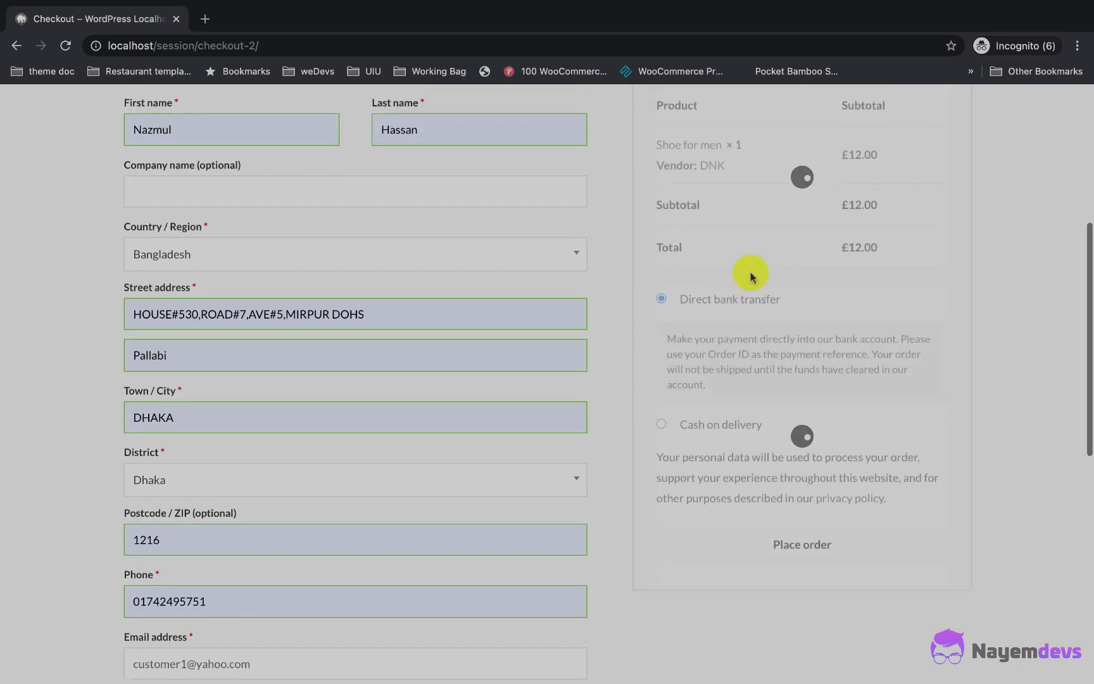
scroll(750, 275, "up", 2)
scroll(685, 422, "down", 2)
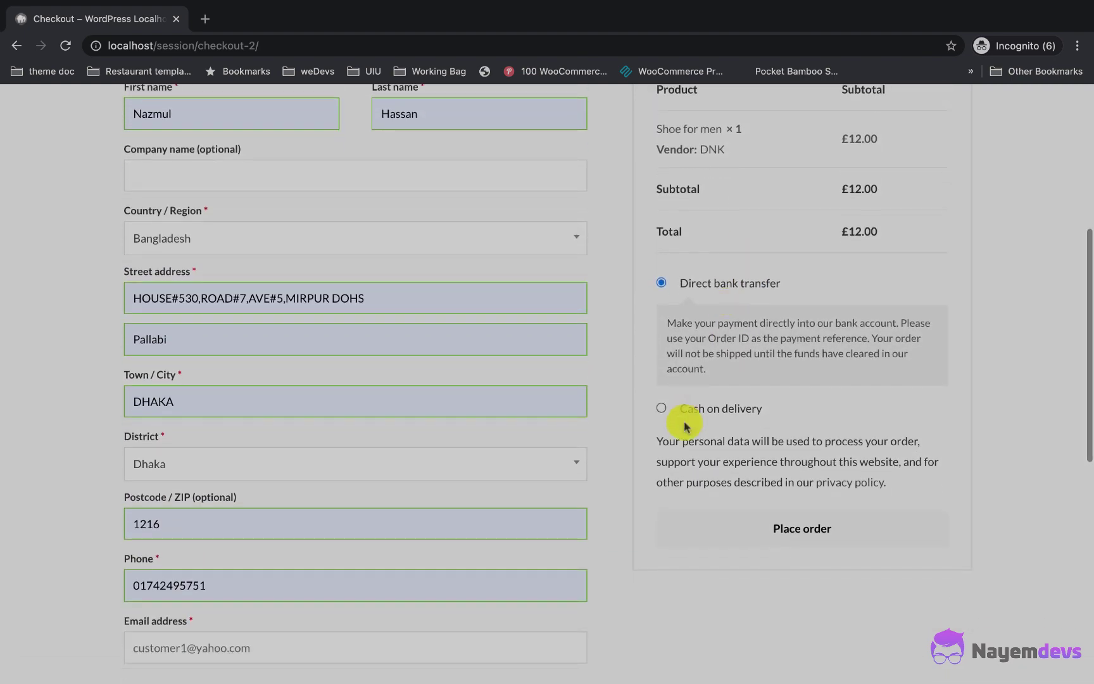
Step: Choose Cash on delivery and place the £12.00 Shoe for men order
left_click(661, 408)
scroll(697, 412, "up", 1)
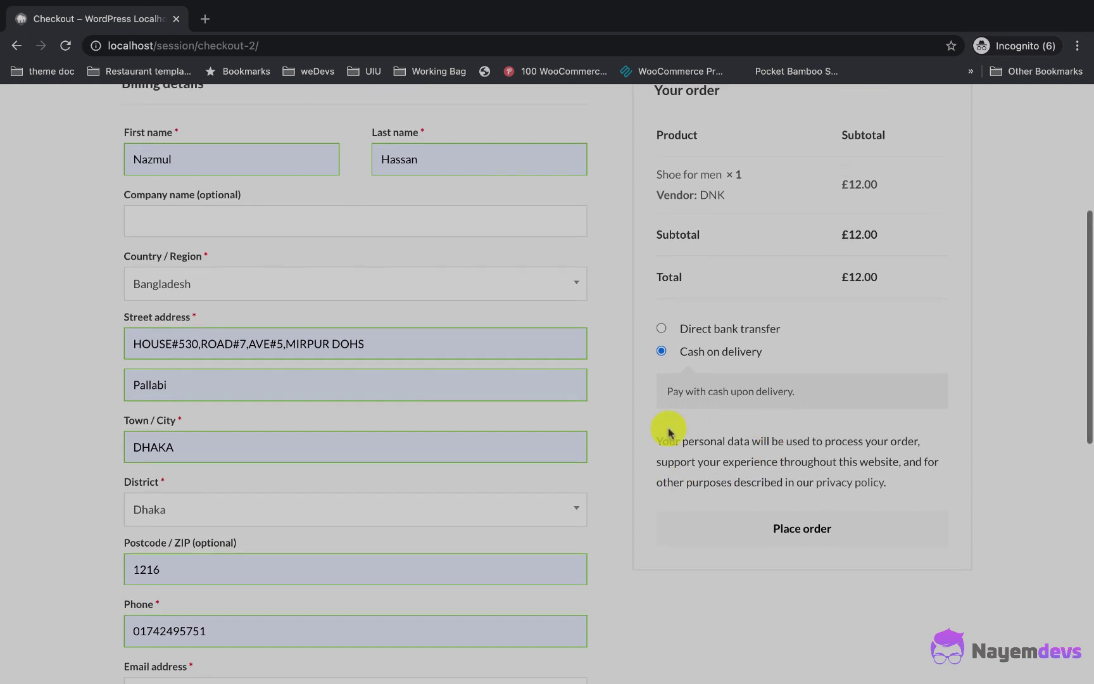
left_click(772, 527)
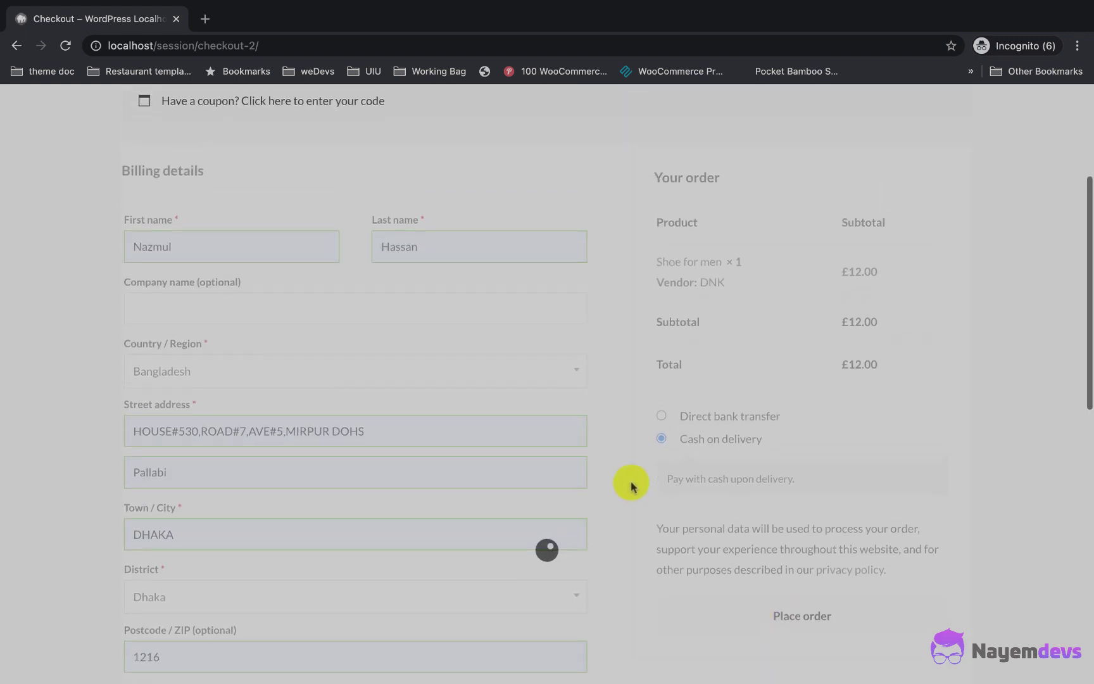
scroll(631, 485, "down", 1)
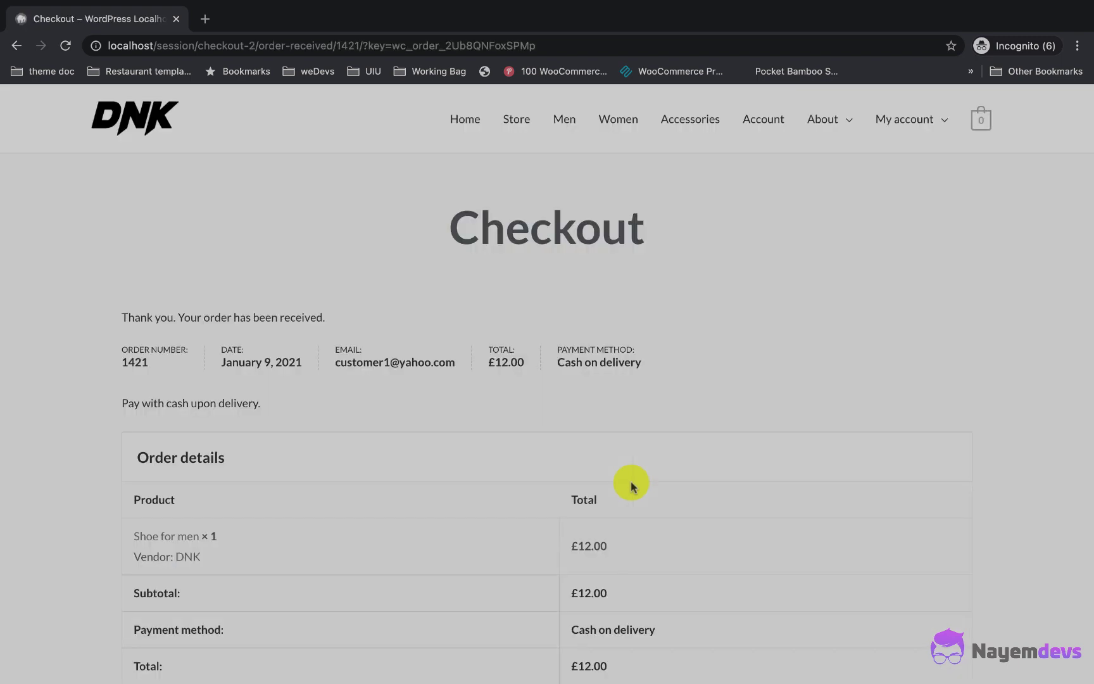
Step: Review the order-received page, then open the customer's order list under My account
scroll(481, 500, "down", 4)
scroll(481, 500, "down", 2)
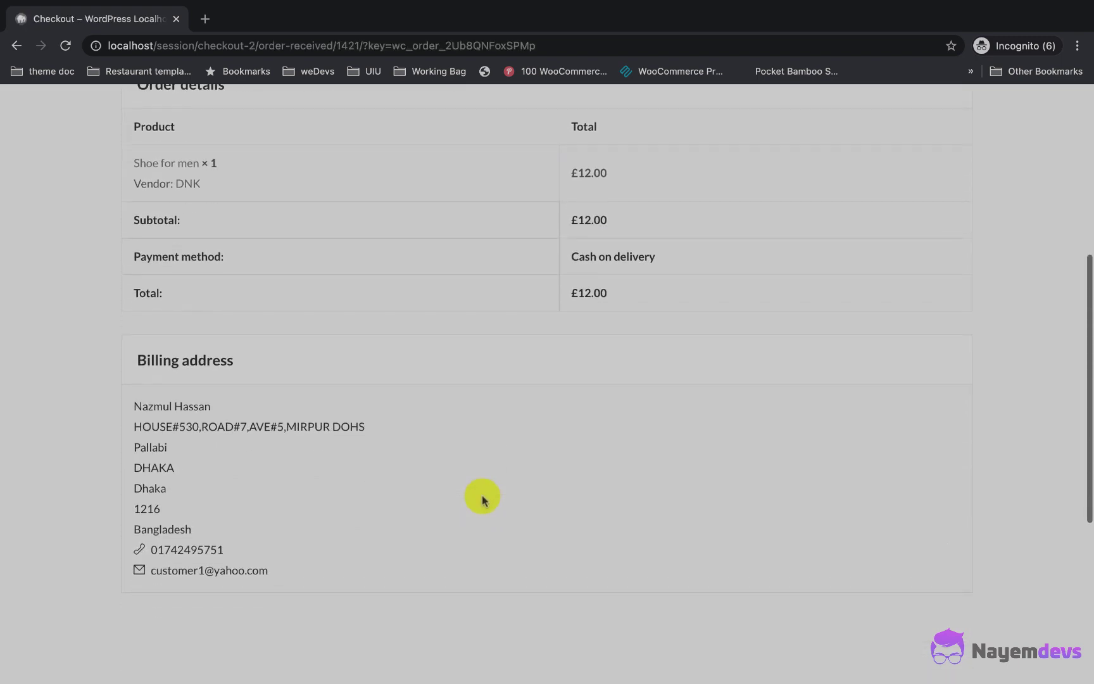
scroll(224, 507, "up", 4)
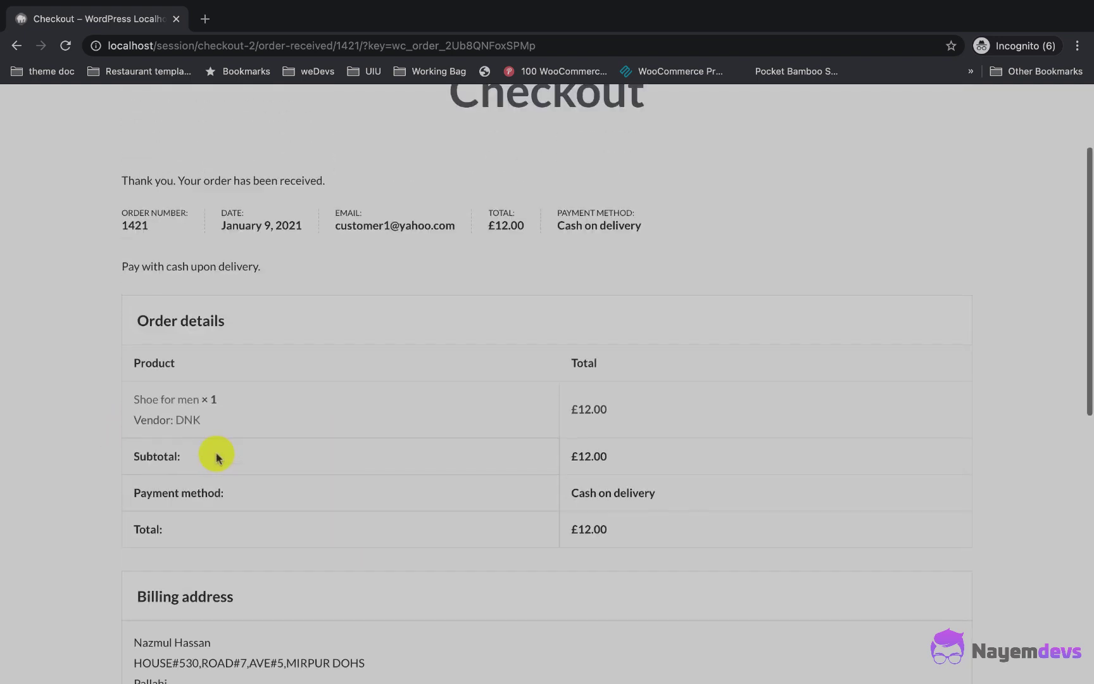
scroll(215, 453, "up", 1)
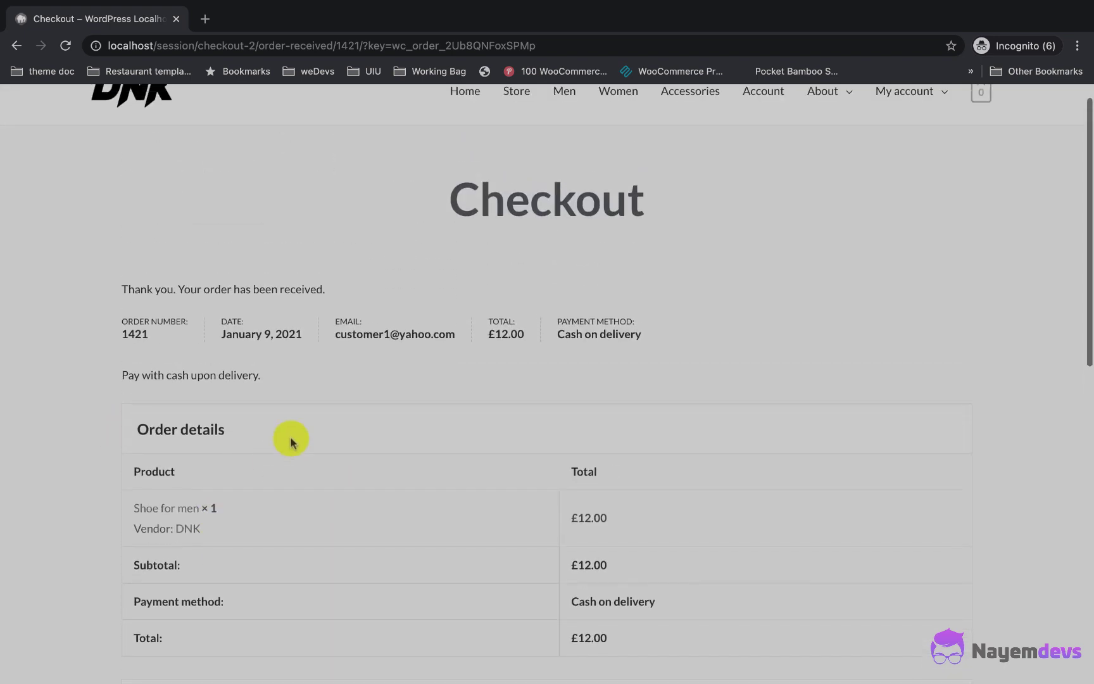
scroll(404, 273, "up", 1)
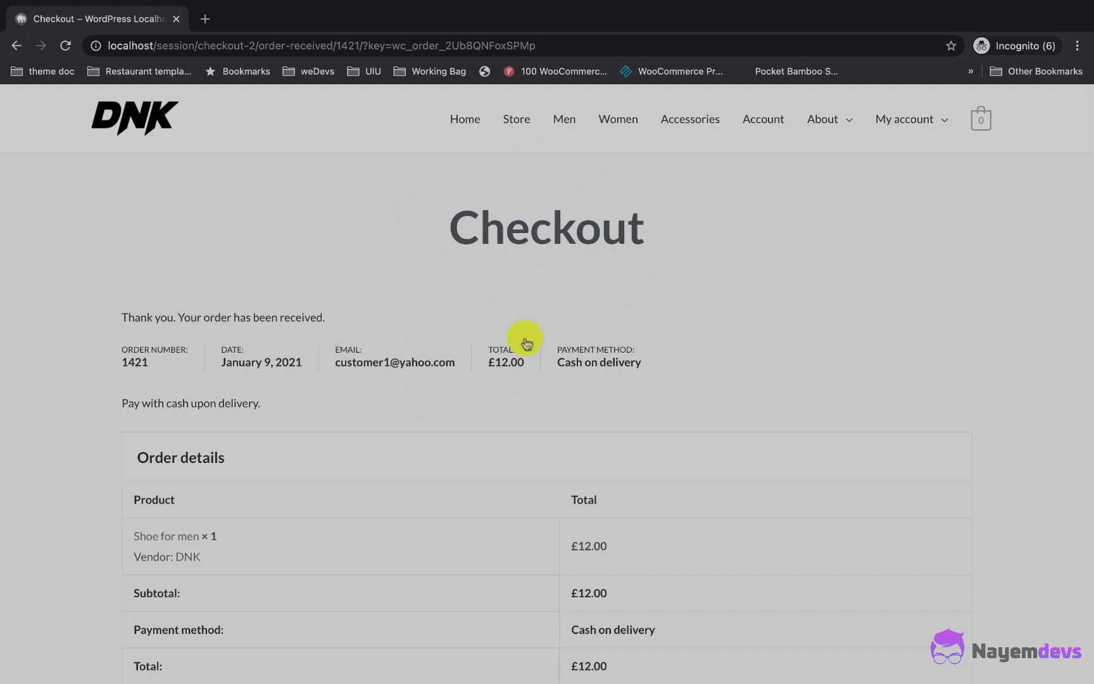
left_click(899, 120)
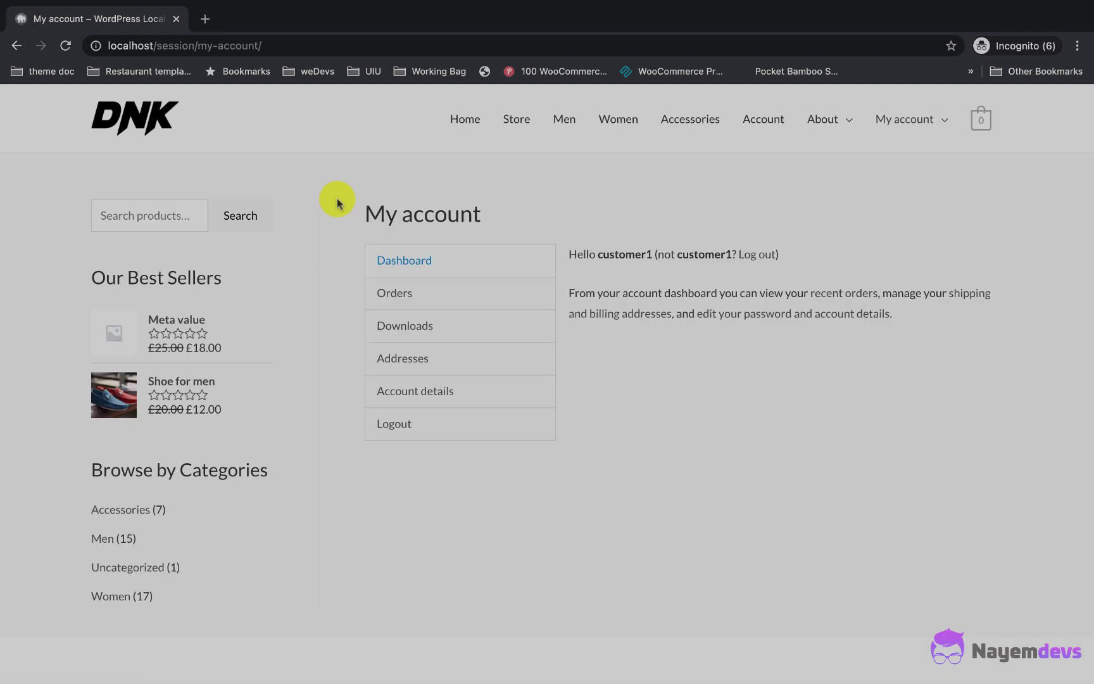
left_click(394, 292)
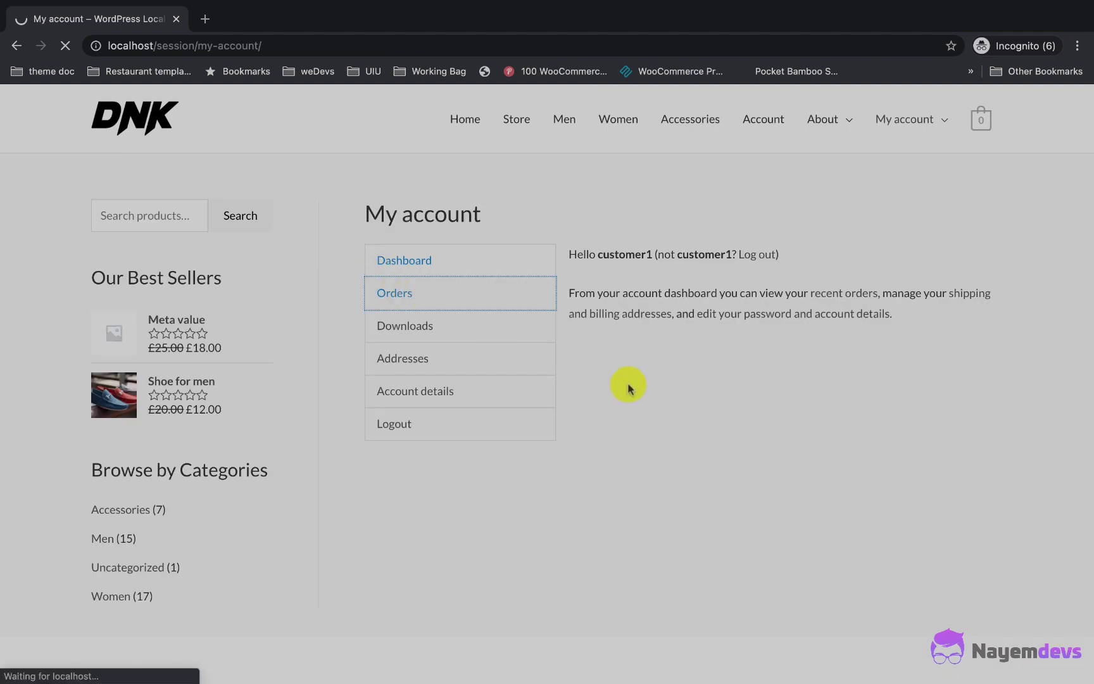
Step: Open order #1421's details to confirm it is Processing
scroll(628, 384, "down", 3)
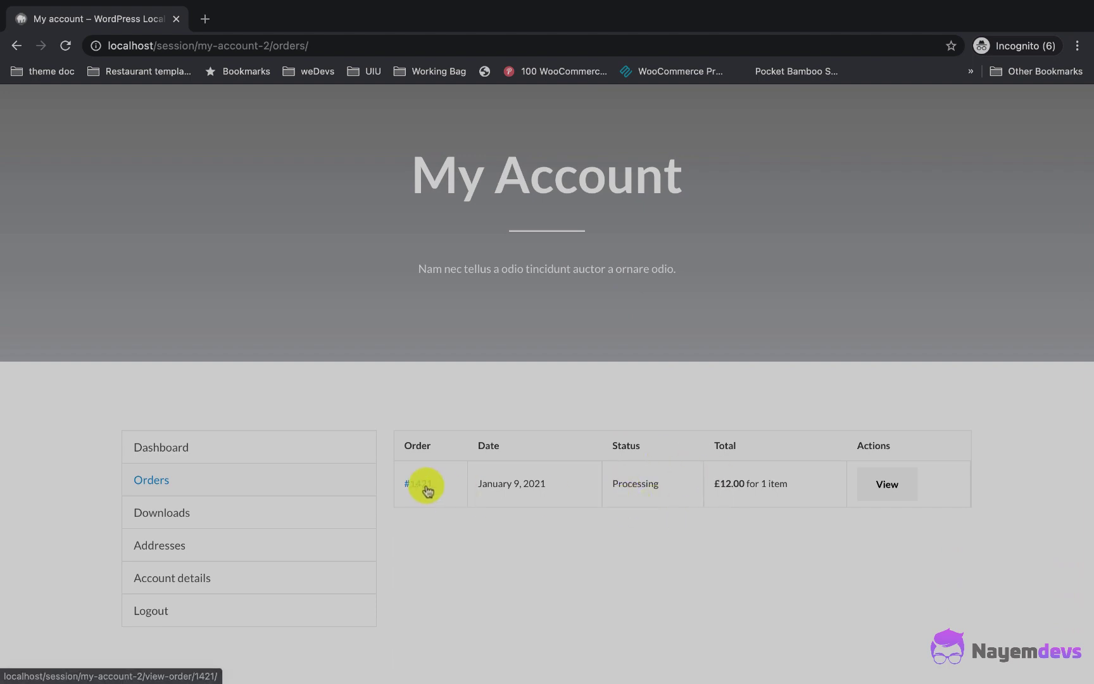
left_click(890, 486)
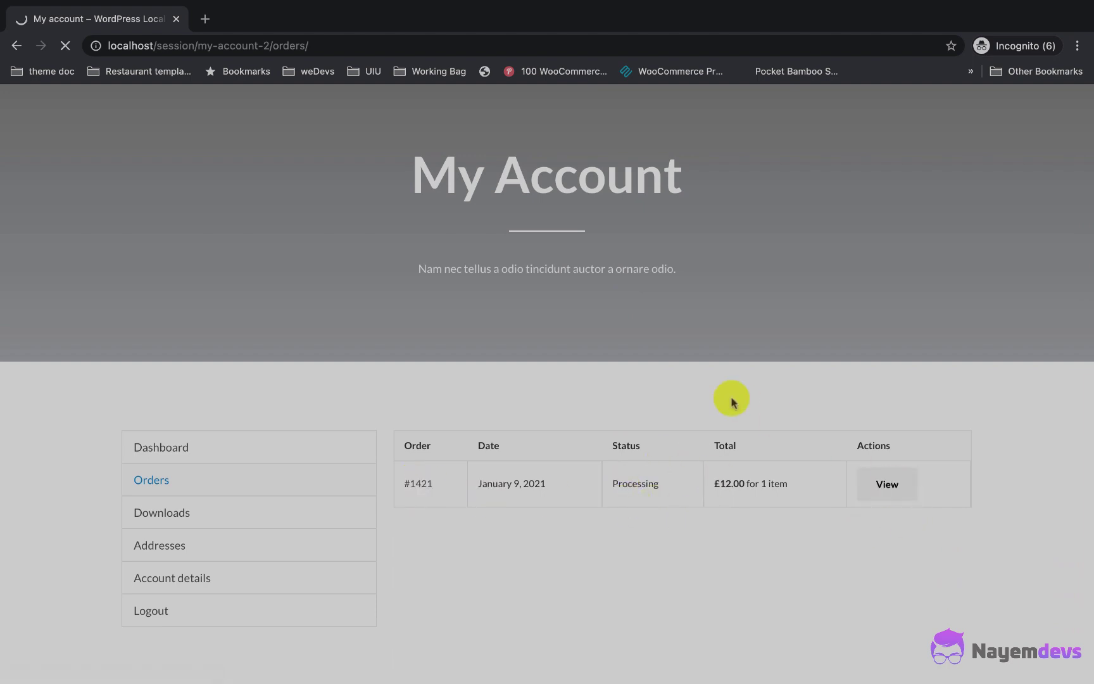
scroll(731, 400, "down", 5)
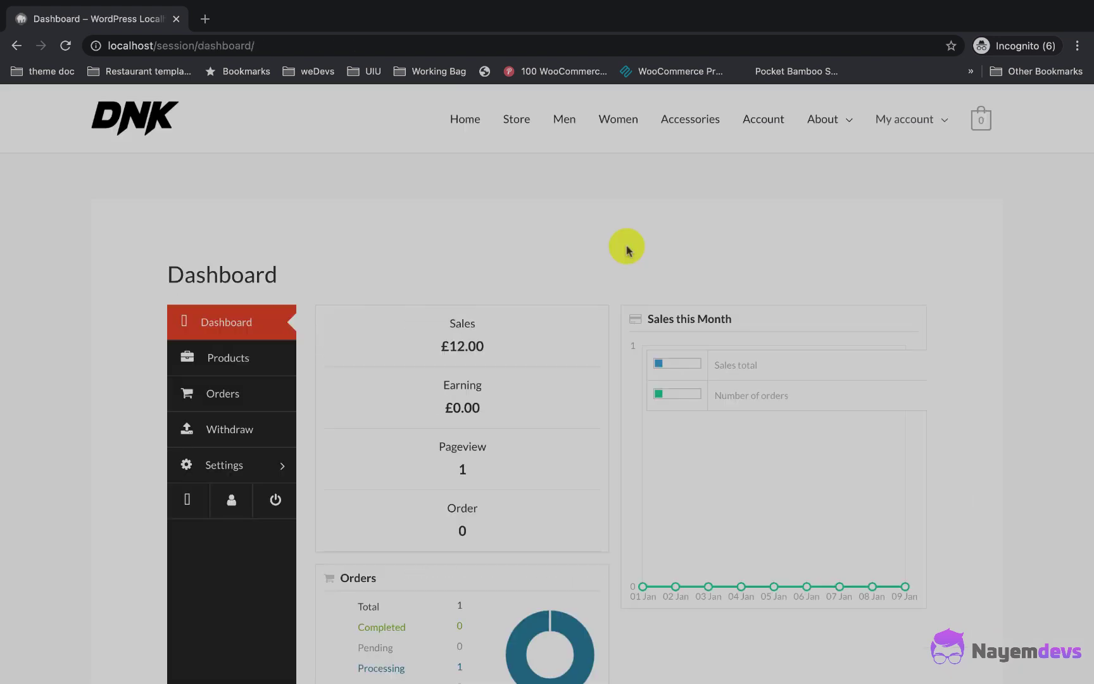
Step: Check the £12.00 Sales figure on the vendor dashboard
left_click_drag(484, 347, 437, 324)
left_click(391, 405)
scroll(393, 408, "down", 1)
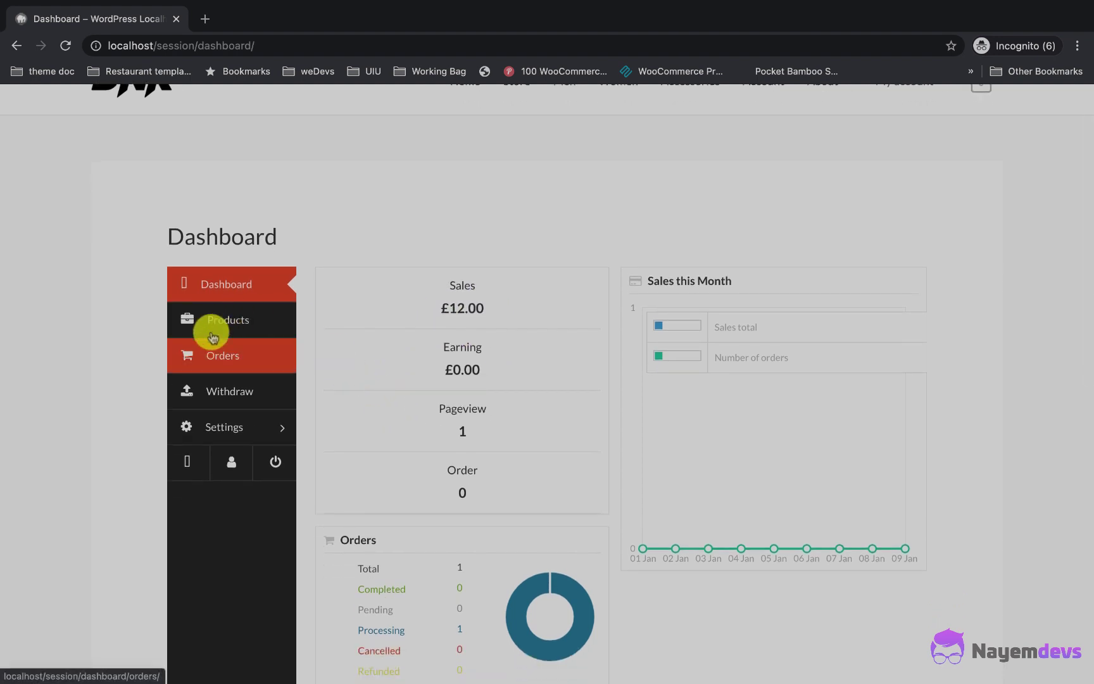
Step: Open the vendor's orders list and view order 1421's details
left_click(208, 355)
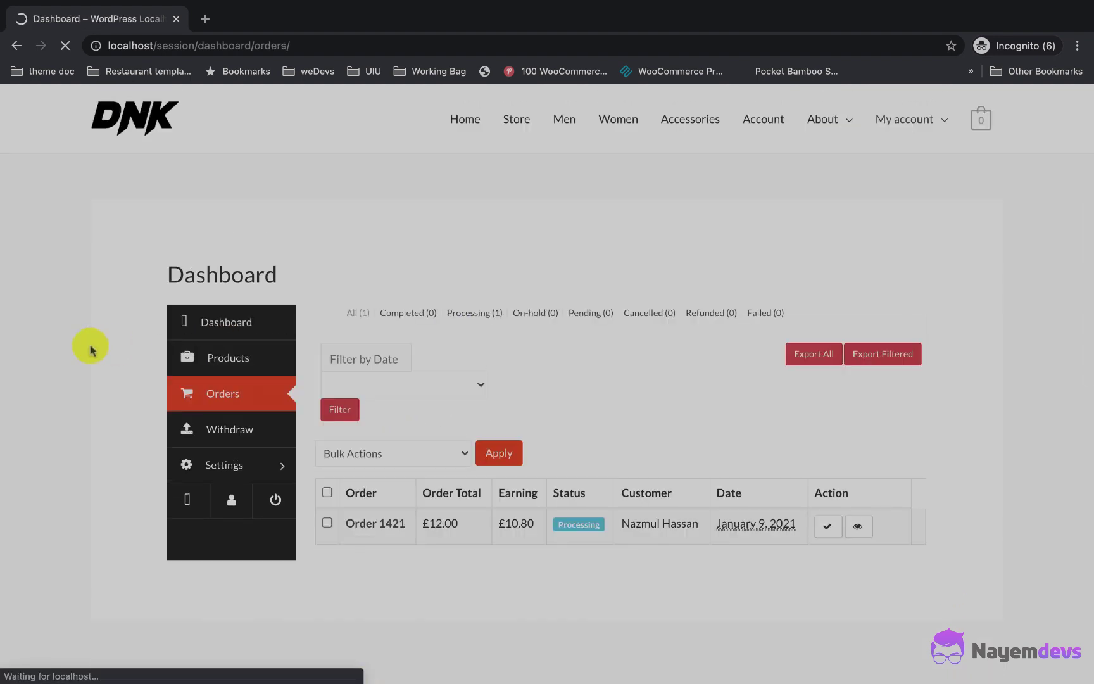
scroll(518, 488, "down", 3)
scroll(542, 473, "up", 2)
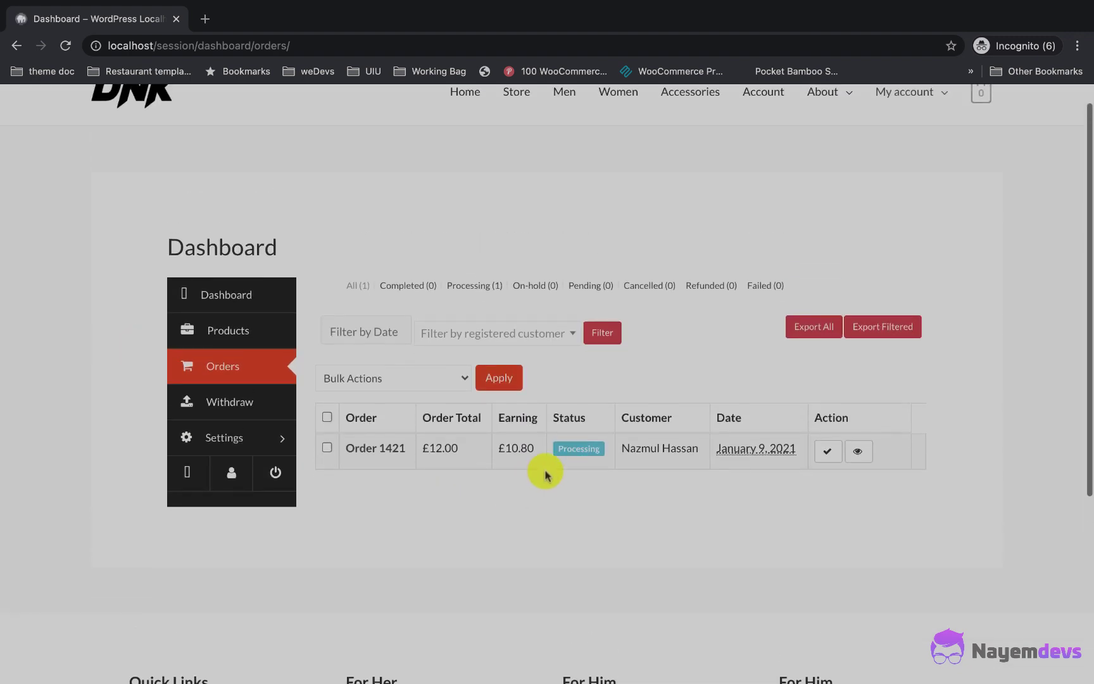
left_click(379, 455)
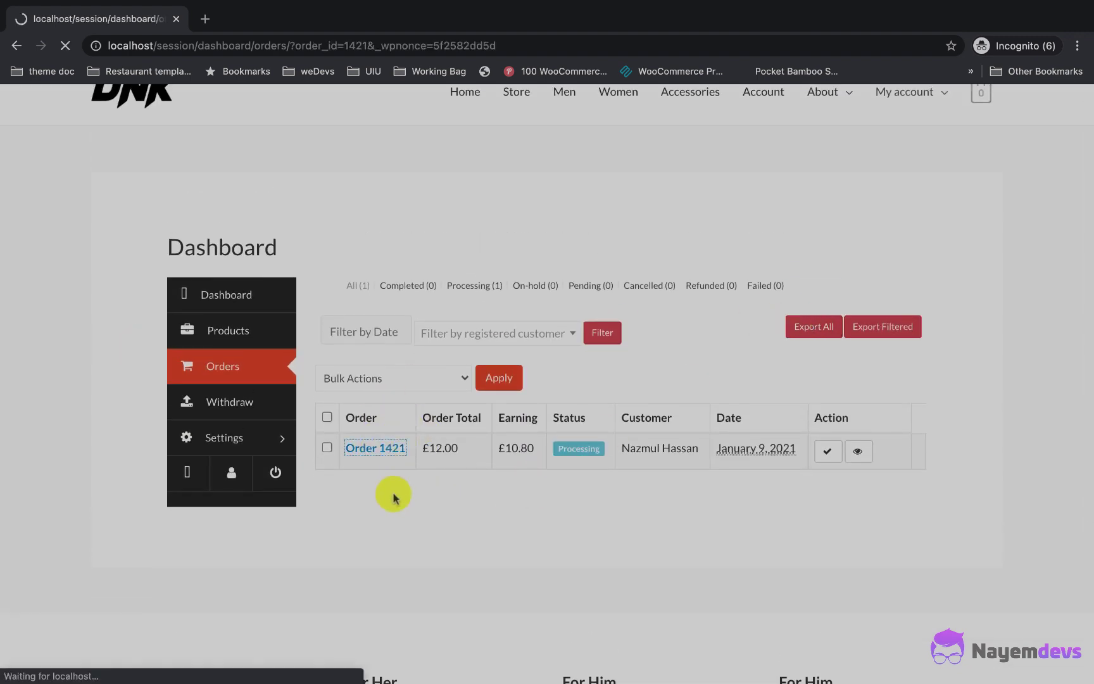
scroll(439, 343, "down", 3)
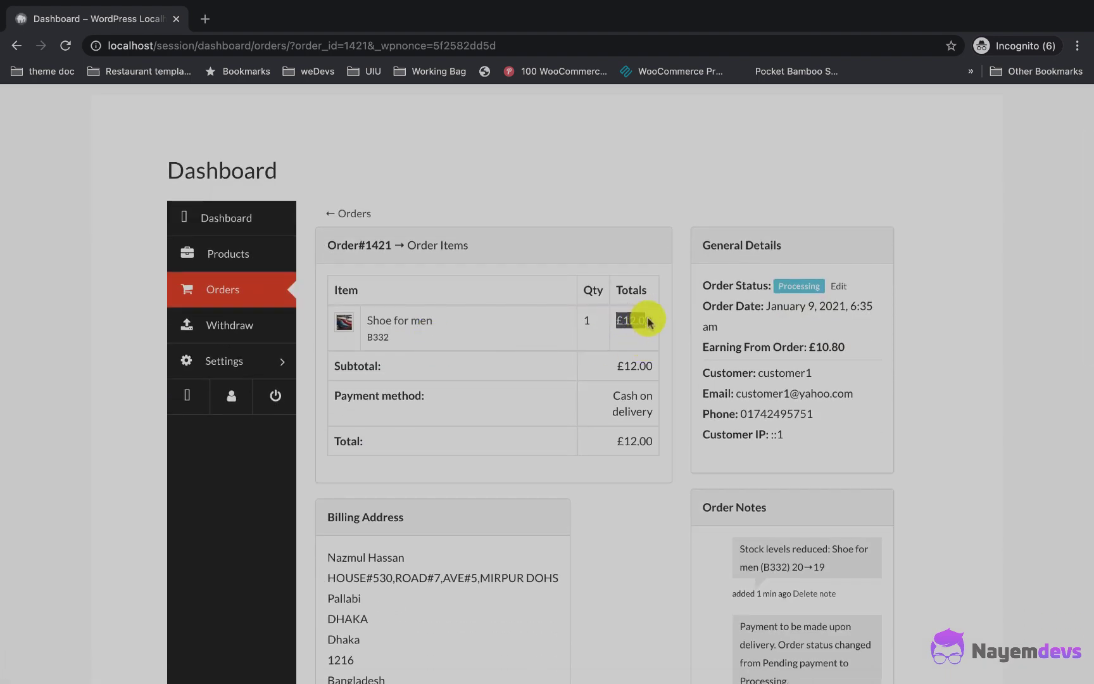
scroll(623, 379, "down", 1)
Step: Review the stock-reduction and payment-on-delivery notes on the order
scroll(626, 383, "down", 5)
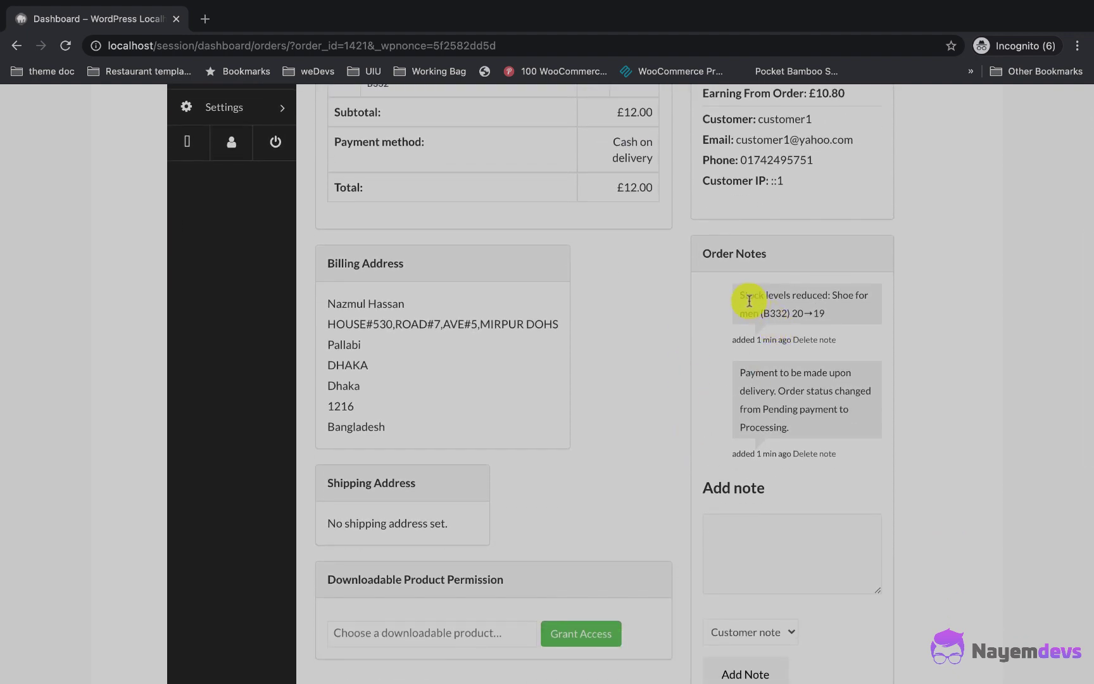
triple_click(740, 295)
triple_click(738, 372)
Step: Draft the customer note 'I will delivery the product tomorrow. - Thanks for your order' and show the tracking fields
left_click(788, 571)
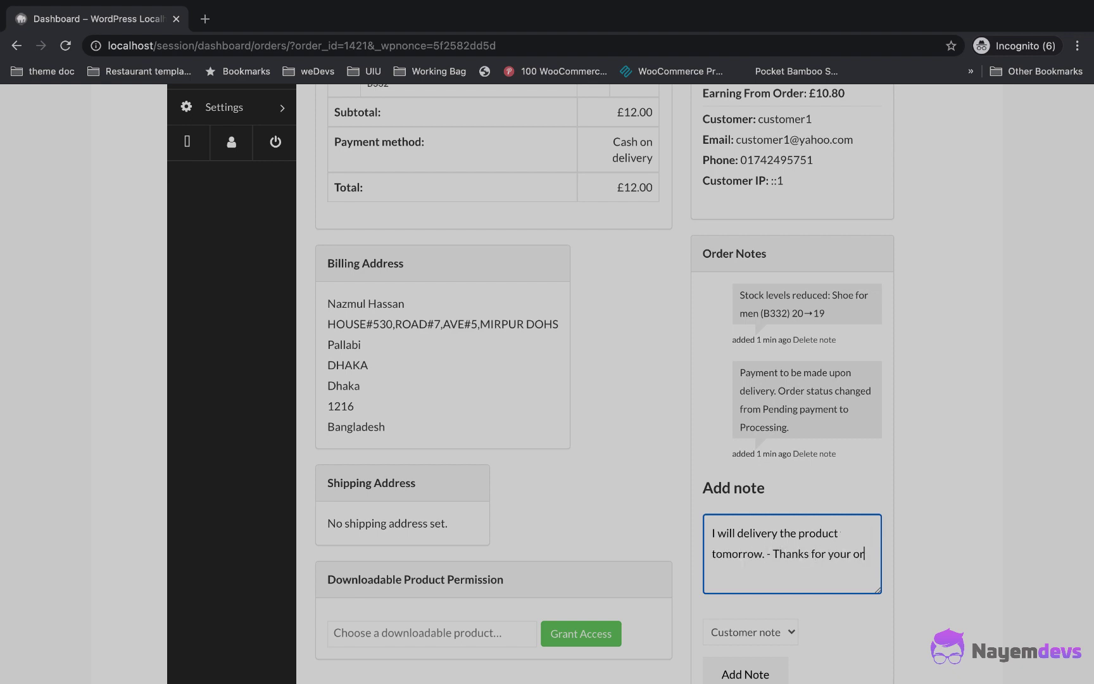
scroll(828, 570, "down", 3)
left_click(766, 527)
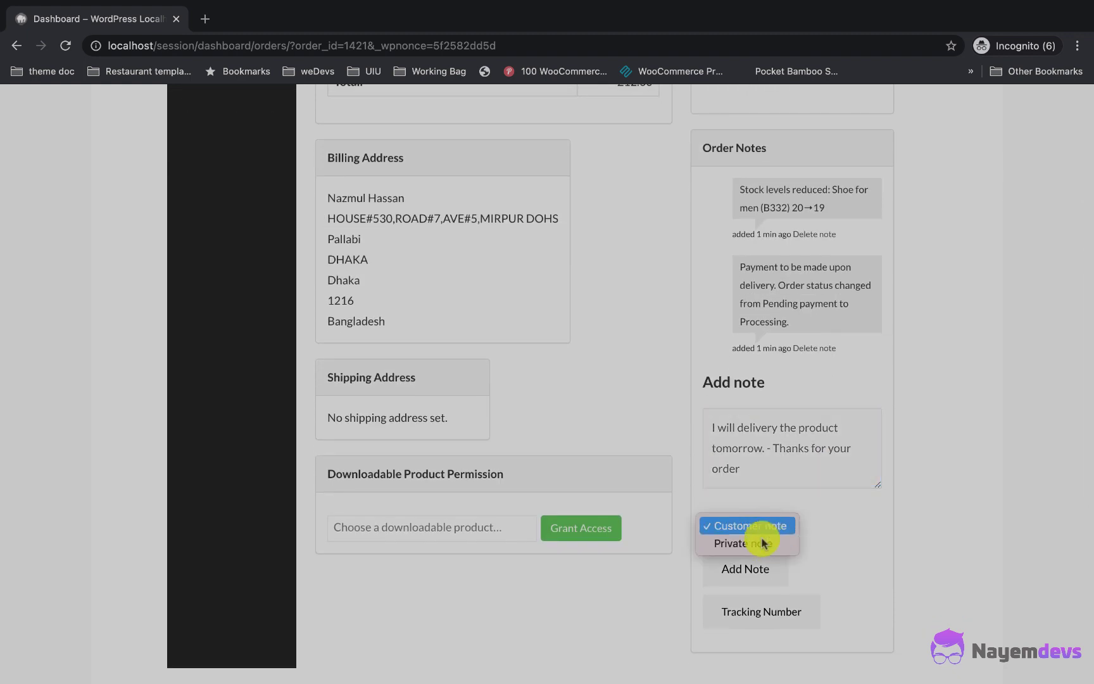
left_click(763, 527)
left_click(809, 601)
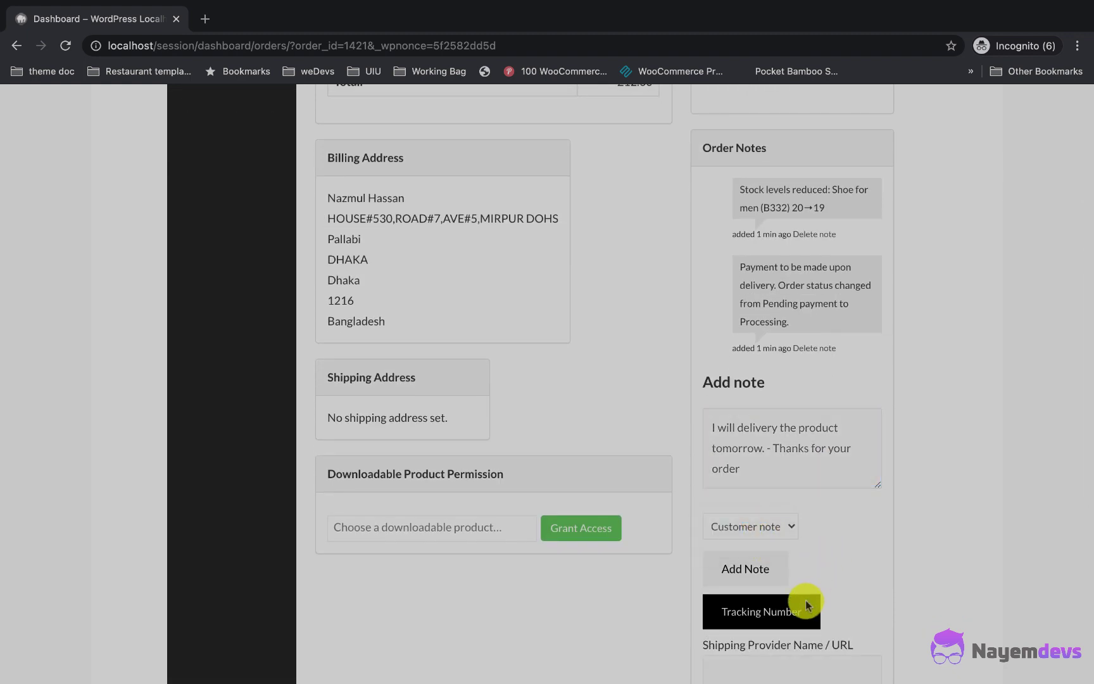
scroll(812, 626, "down", 3)
Step: Add DHL tracking details with tracking number 343, shipped January 9, 2021
left_click(778, 568)
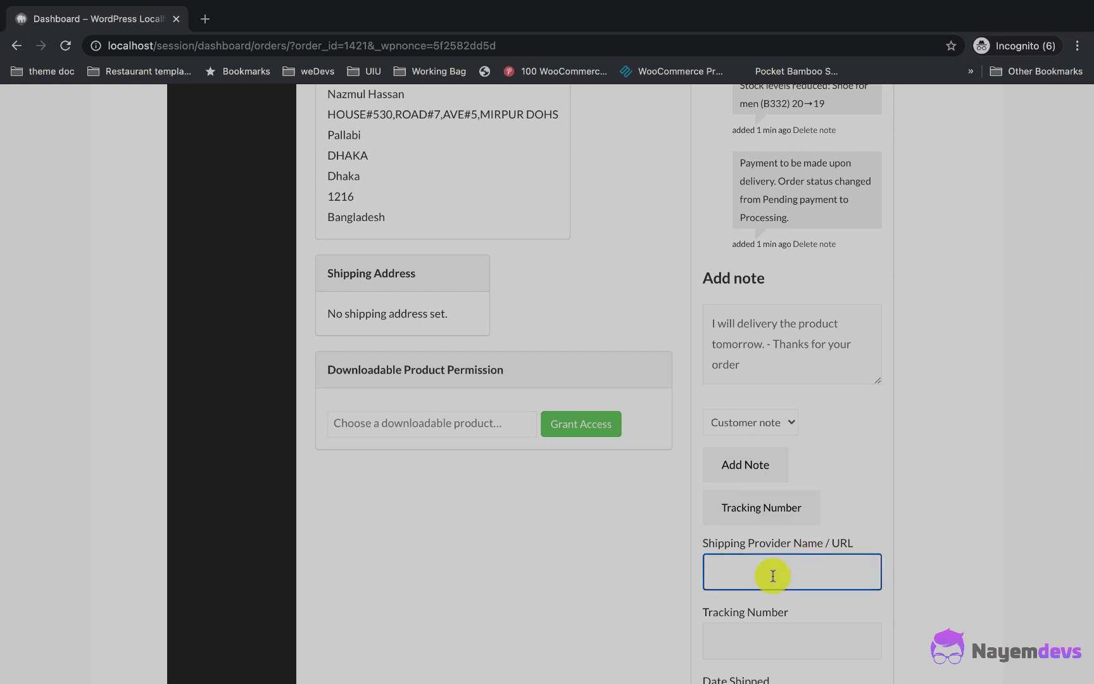
scroll(771, 575, "down", 3)
left_click(737, 570)
type("3")
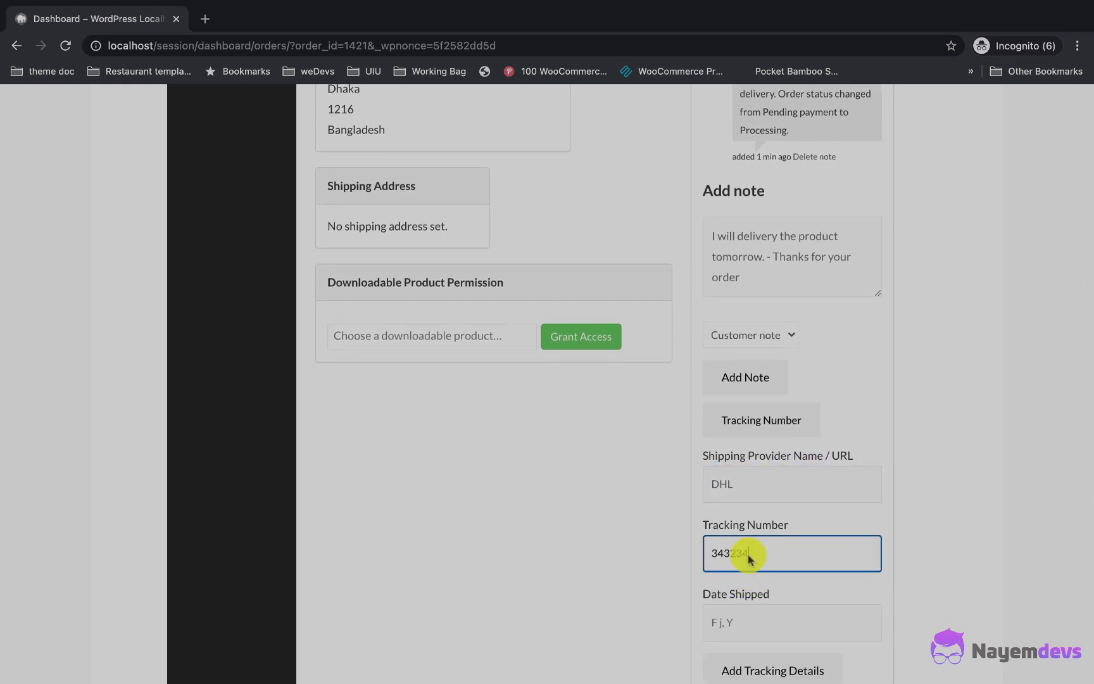
type("43")
key("Return")
scroll(727, 569, "down", 2)
left_click(728, 549)
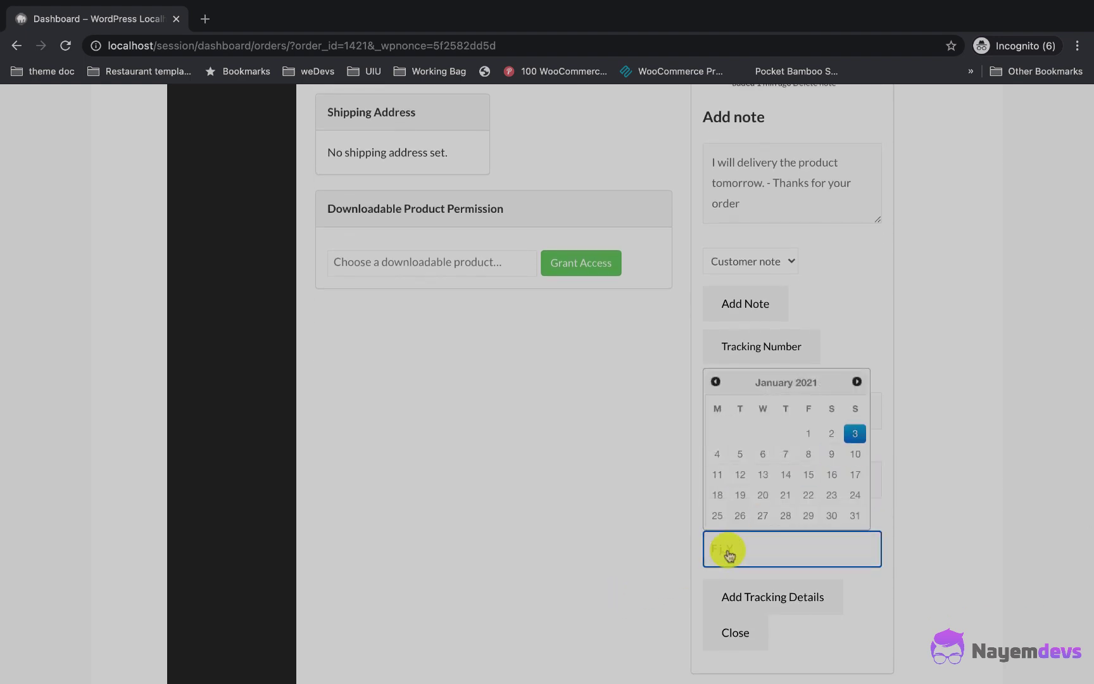
left_click(831, 453)
left_click(760, 595)
Step: Check the new DHL tracking note in the order notes
scroll(660, 548, "up", 2)
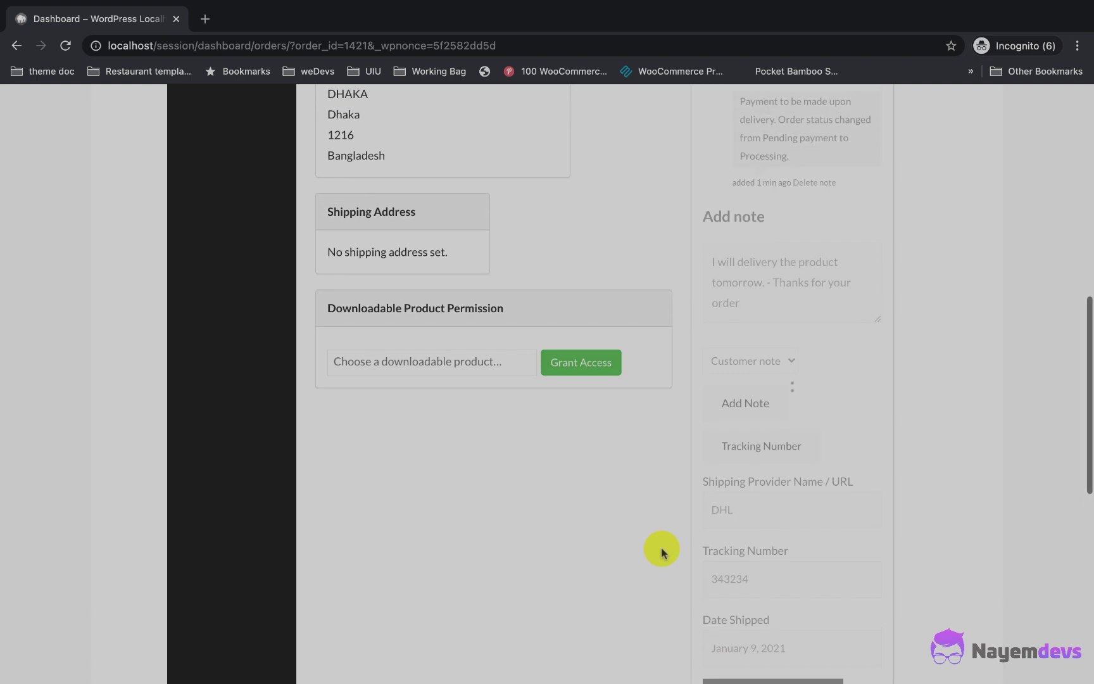
scroll(661, 547, "up", 2)
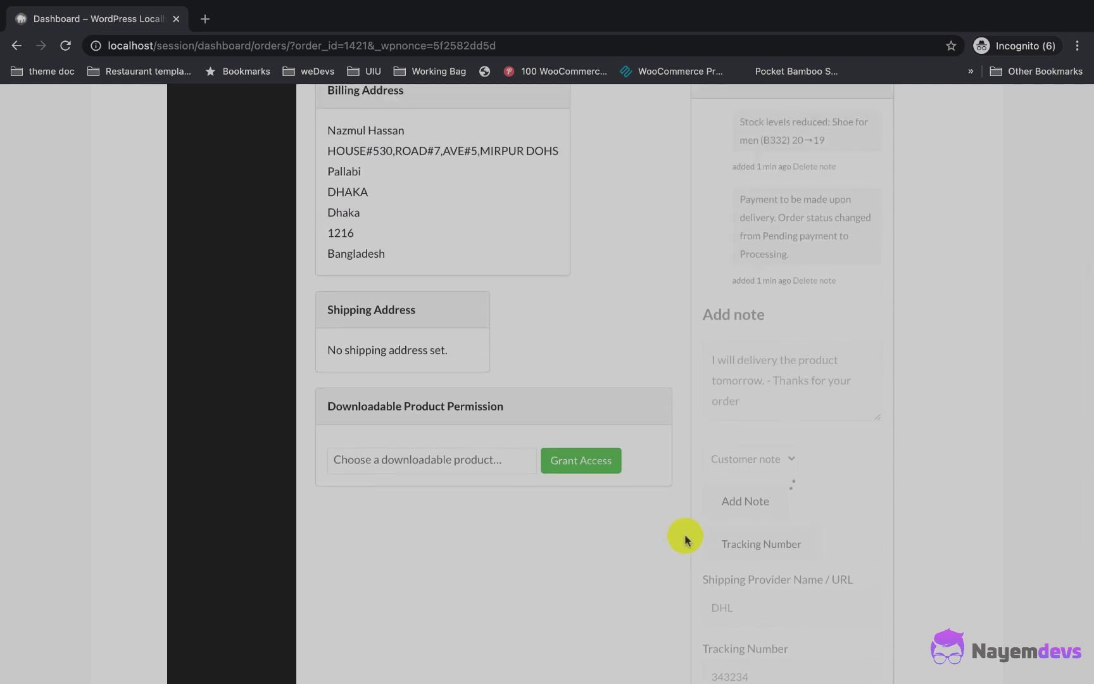
scroll(759, 459, "up", 2)
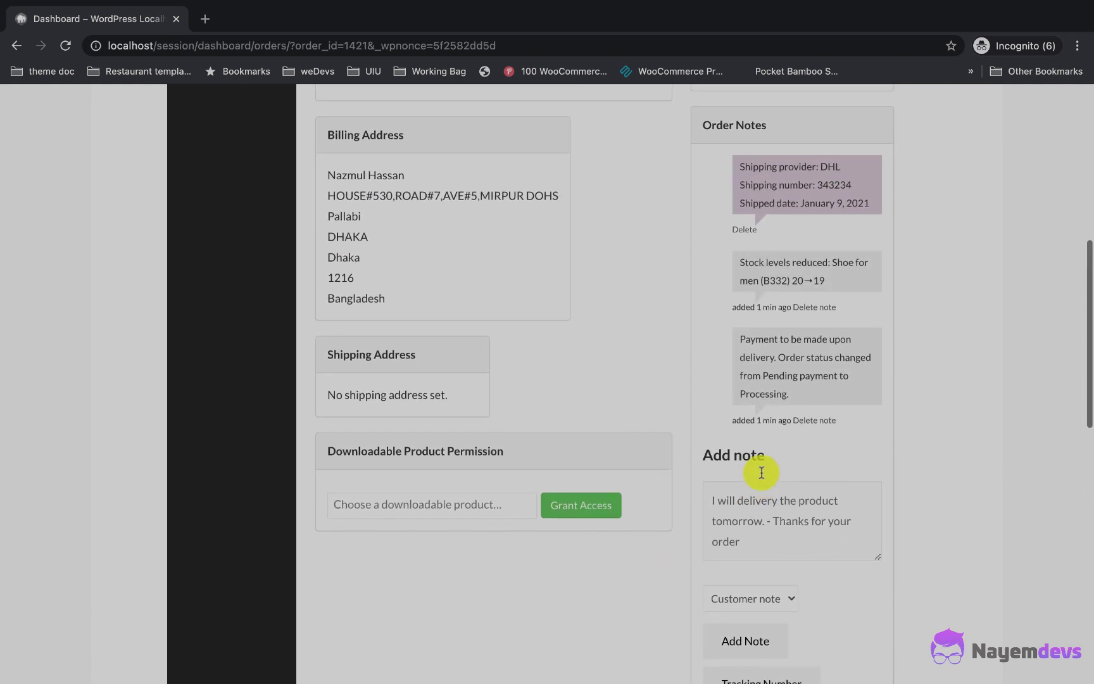
left_click_drag(740, 226, 851, 263)
Step: Post the delivery-tomorrow customer note and verify it in the notes list
scroll(747, 285, "down", 2)
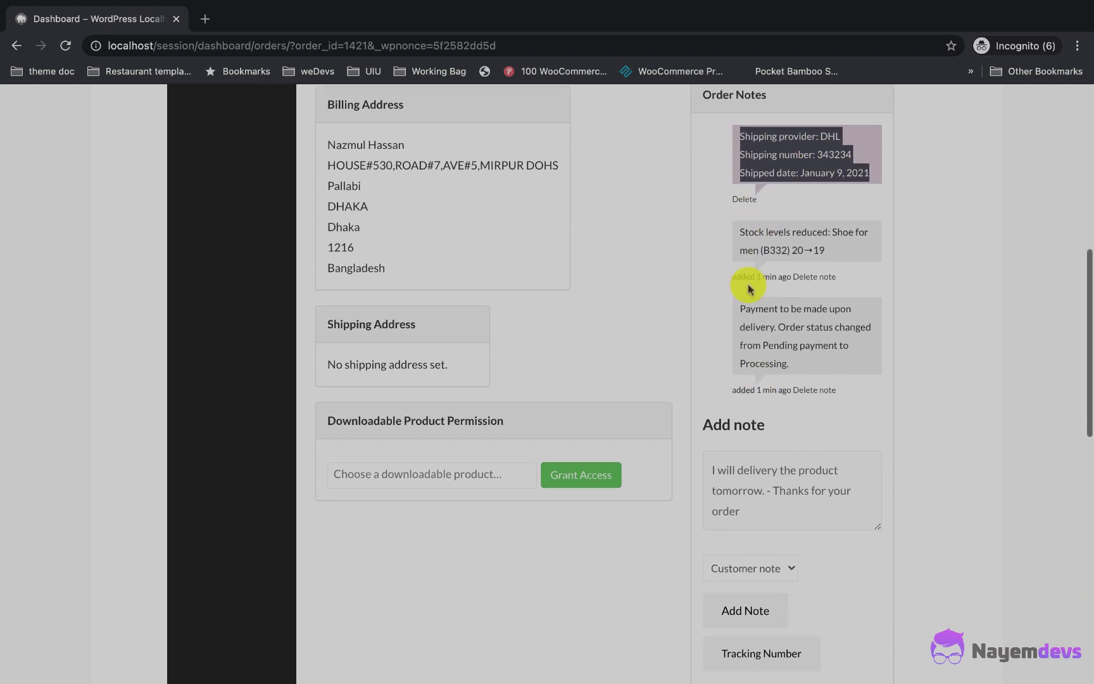
left_click(745, 609)
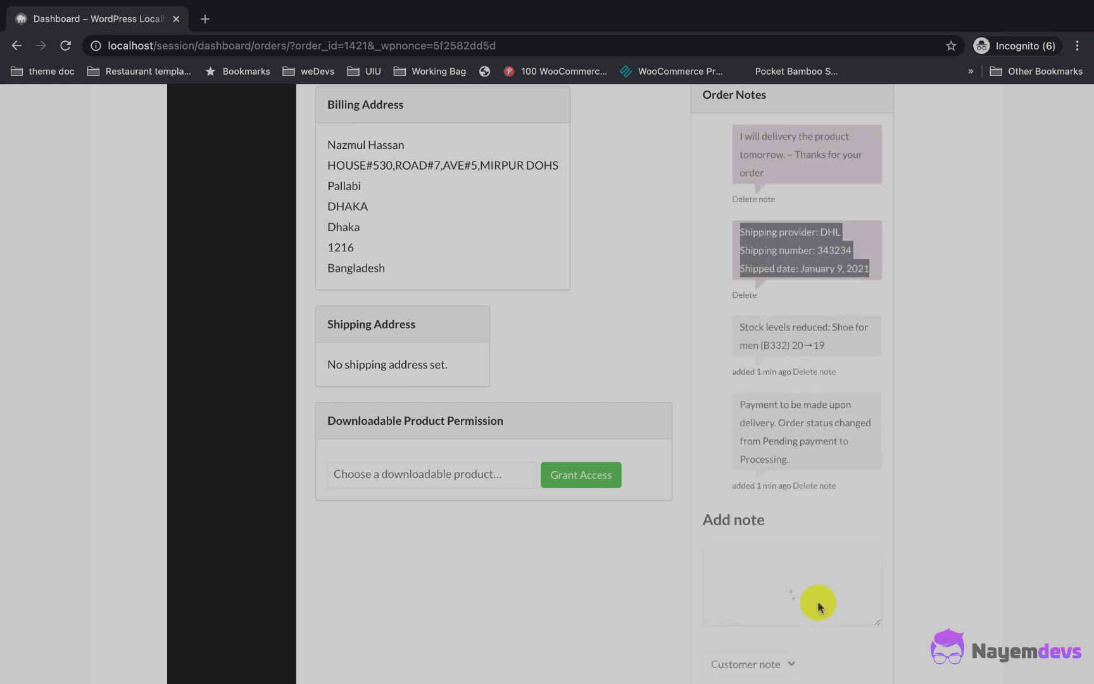
scroll(822, 493, "up", 1)
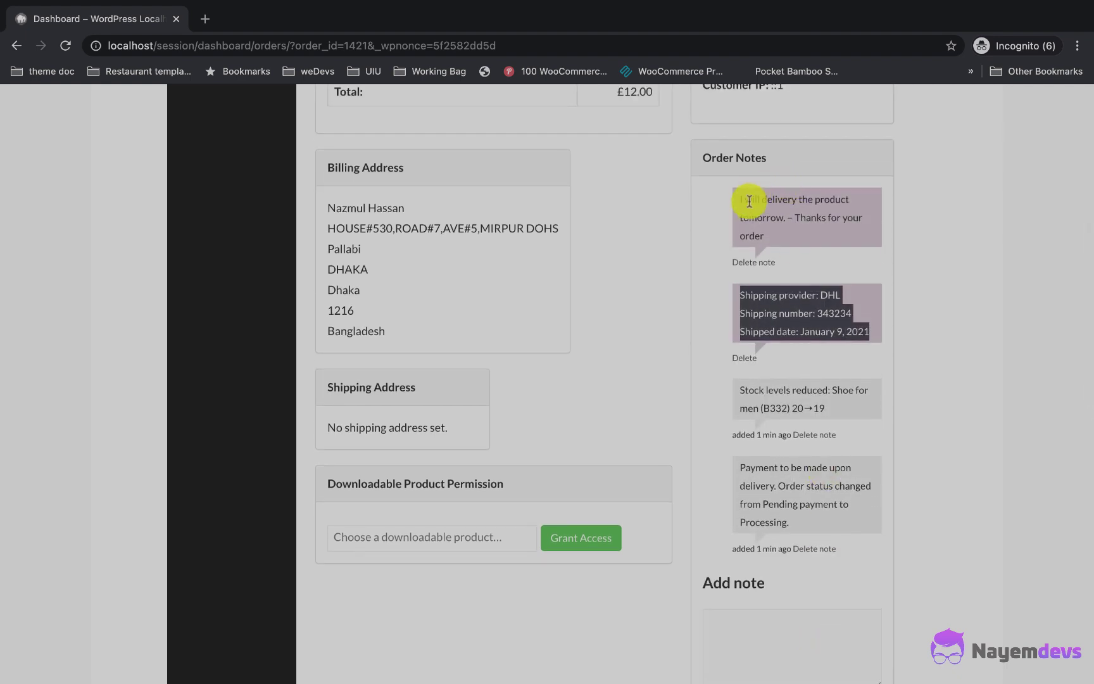
left_click_drag(745, 200, 787, 235)
scroll(786, 234, "up", 3)
scroll(748, 293, "up", 3)
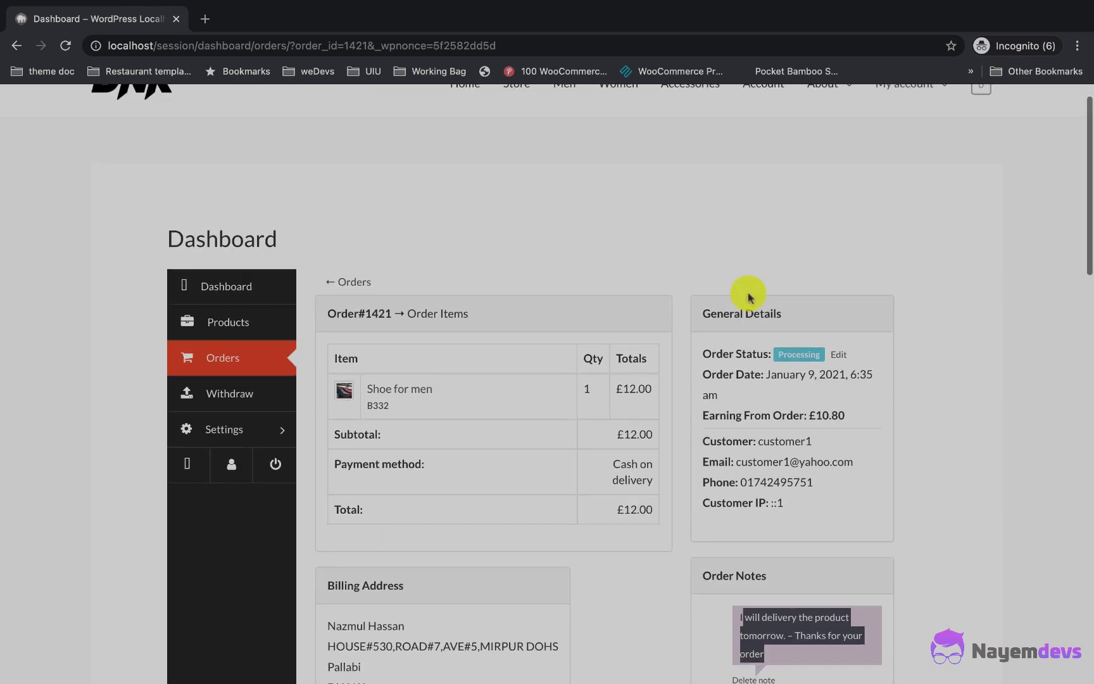
Step: Set order #1421's status to Completed and return to the vendor dashboard
left_click(838, 353)
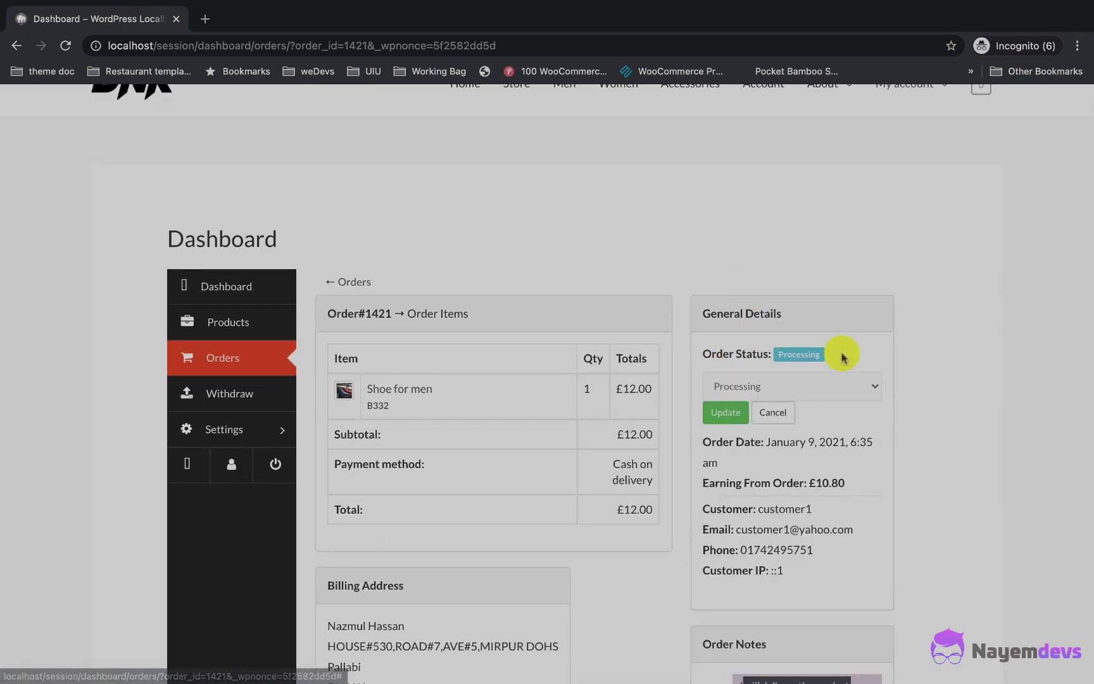
left_click(757, 386)
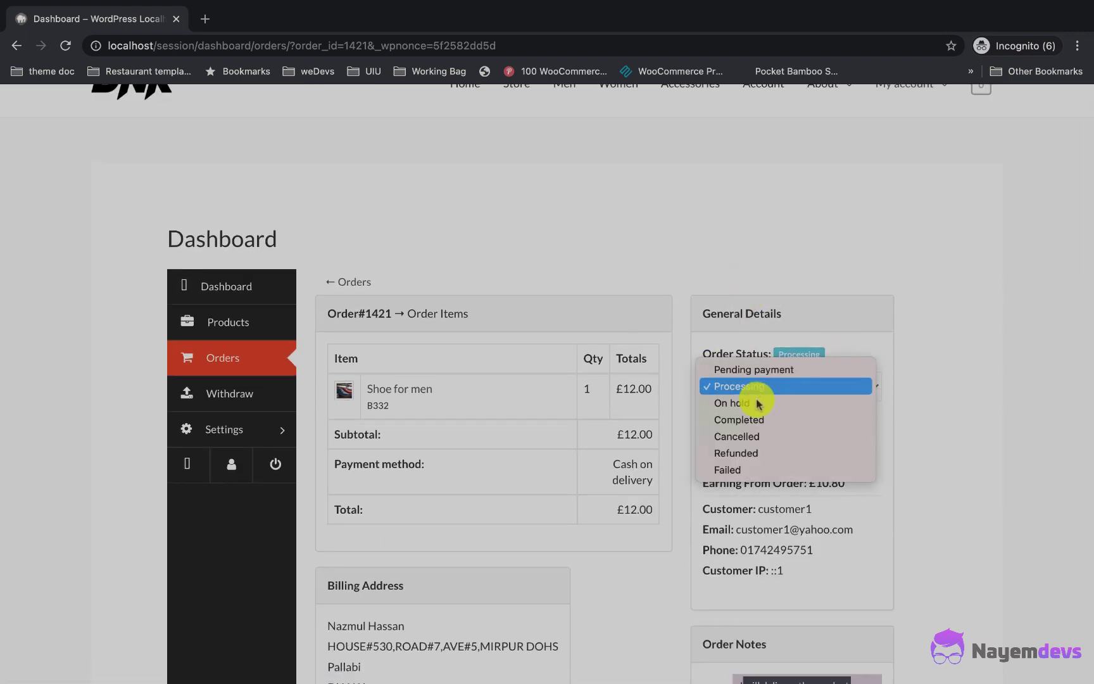
left_click(742, 419)
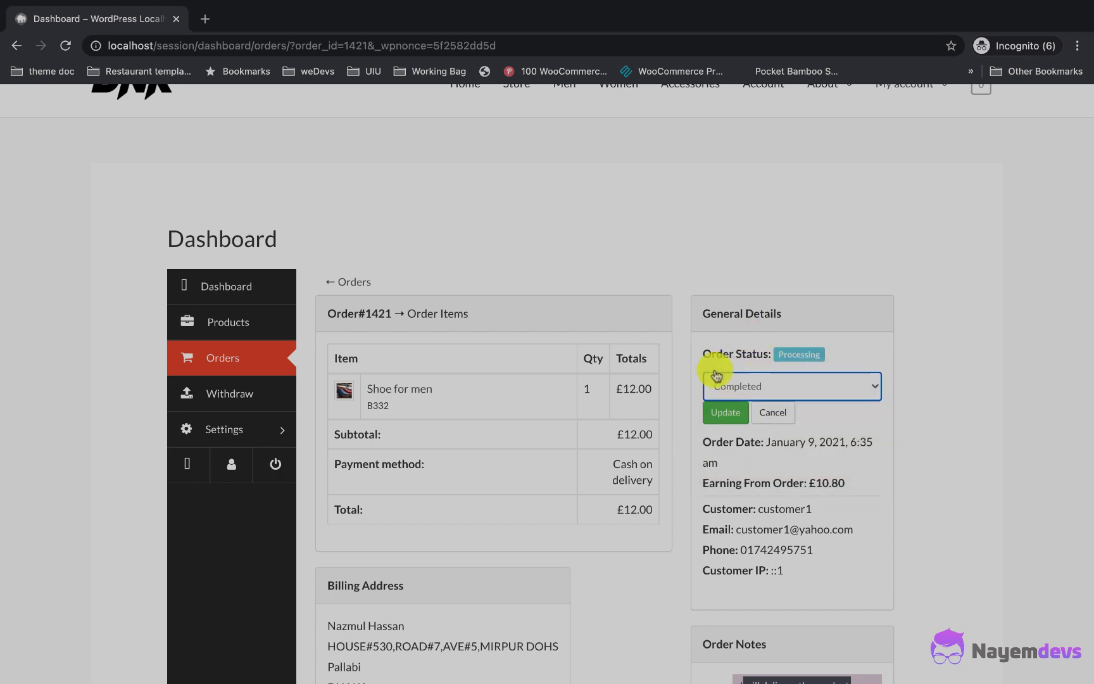
left_click(728, 412)
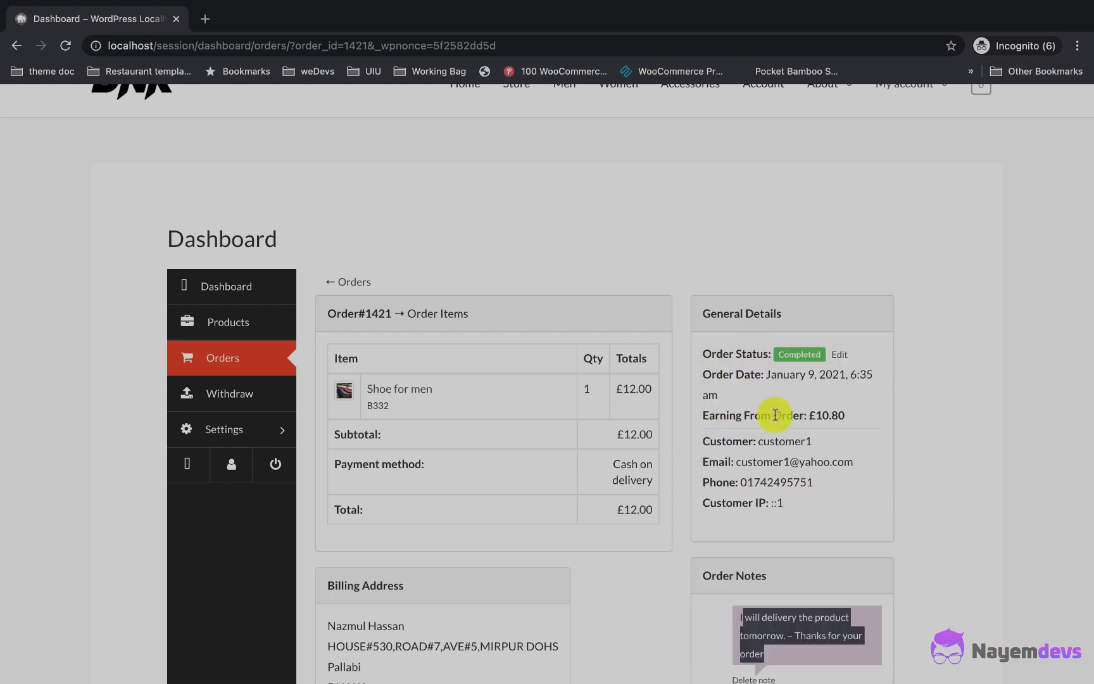
left_click(201, 287)
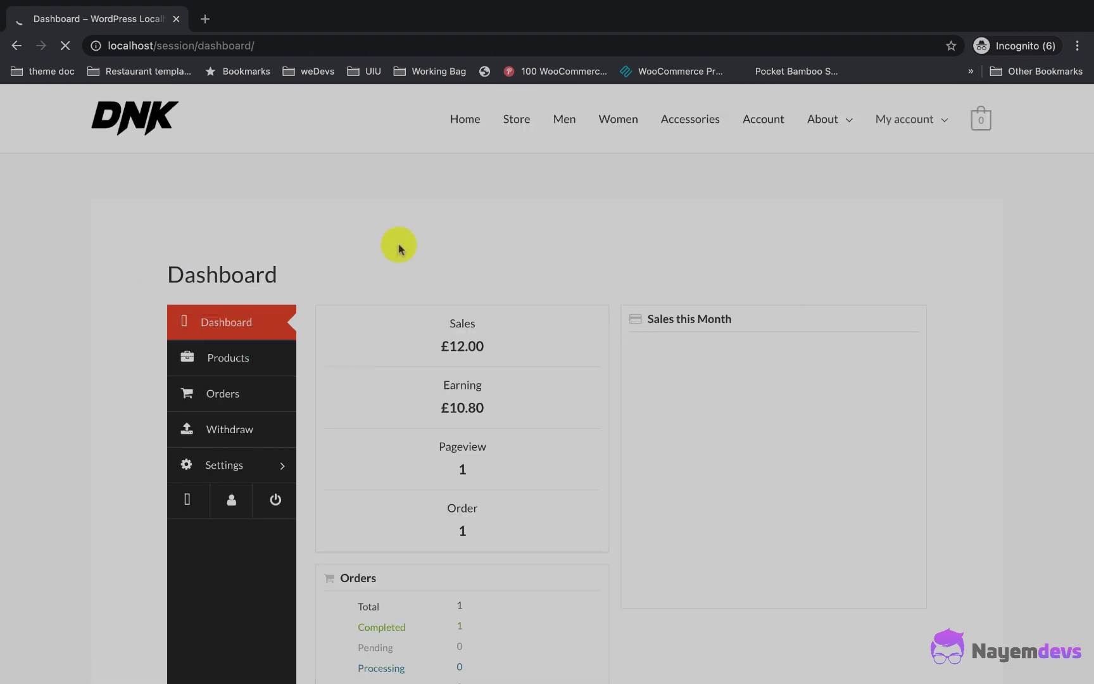
Step: Check £10.80 earnings and £12.00 sales, then view the Withdraw page's £10.80 balance and missing-method warning
double_click(436, 408)
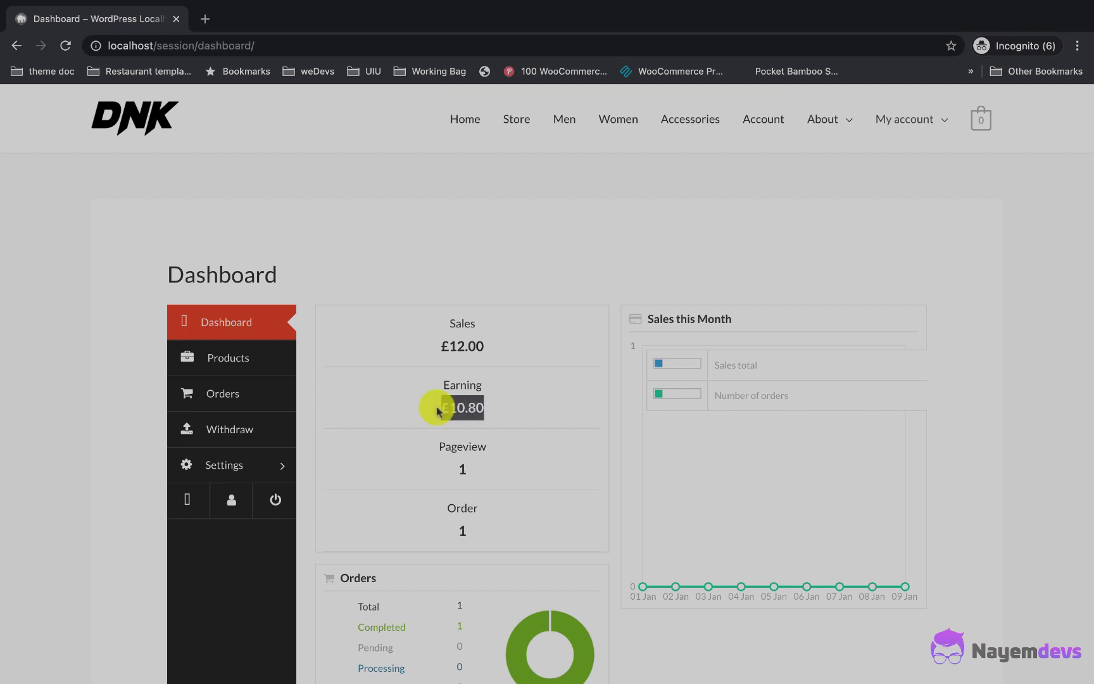
left_click_drag(446, 319, 488, 349)
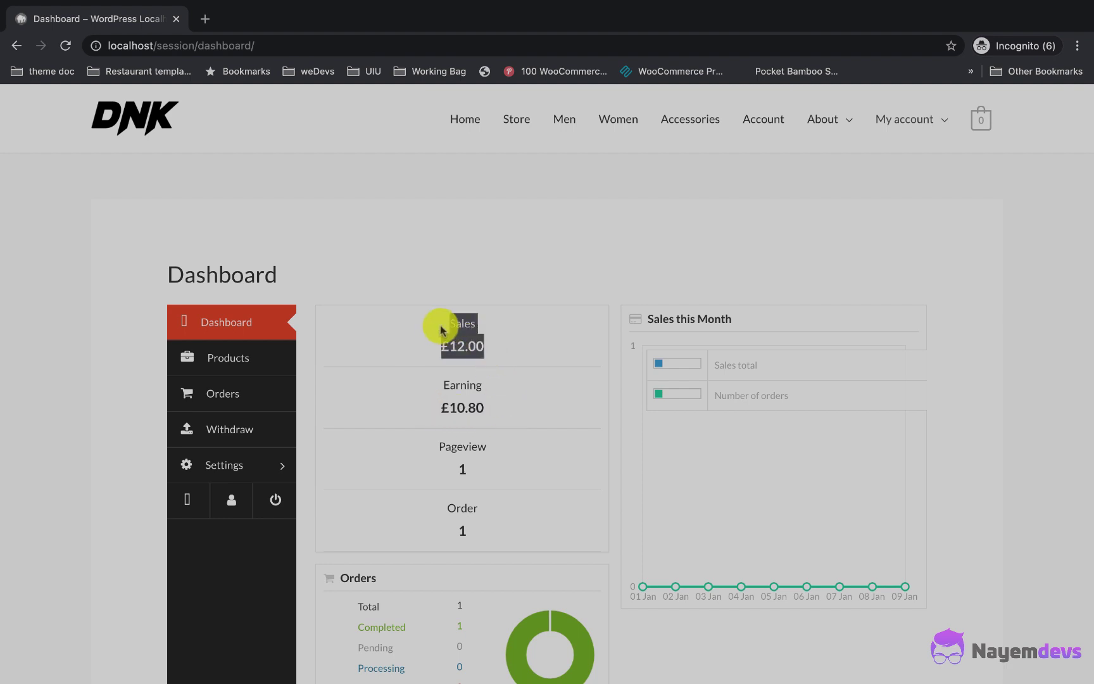
left_click(245, 438)
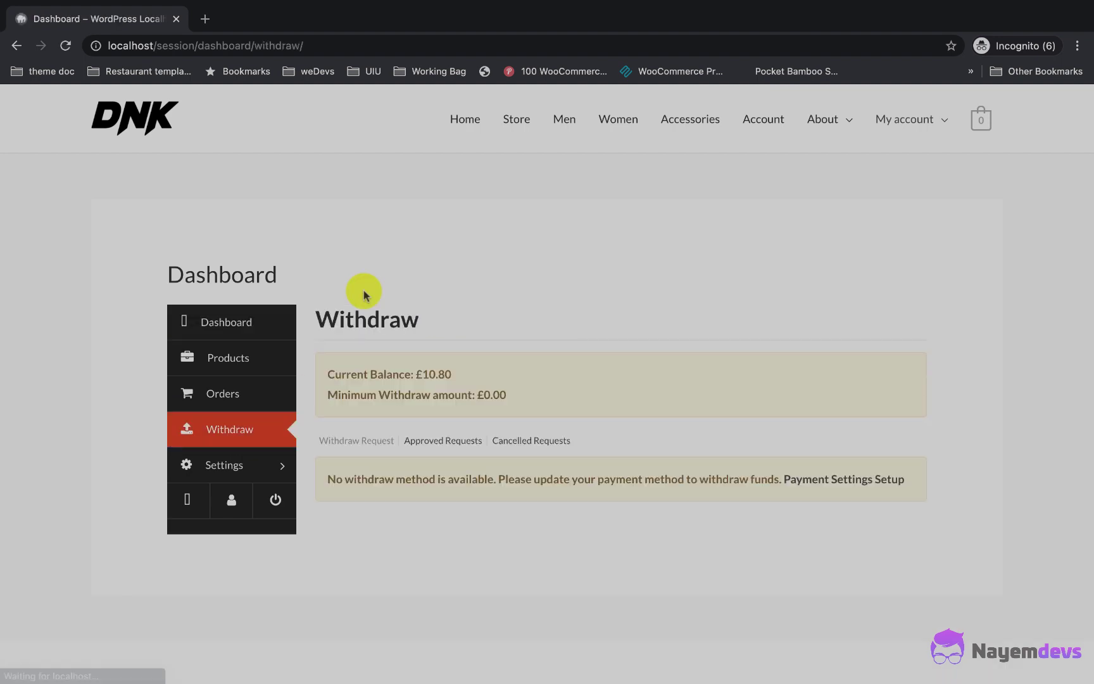
scroll(452, 339, "down", 1)
left_click_drag(453, 344, 335, 345)
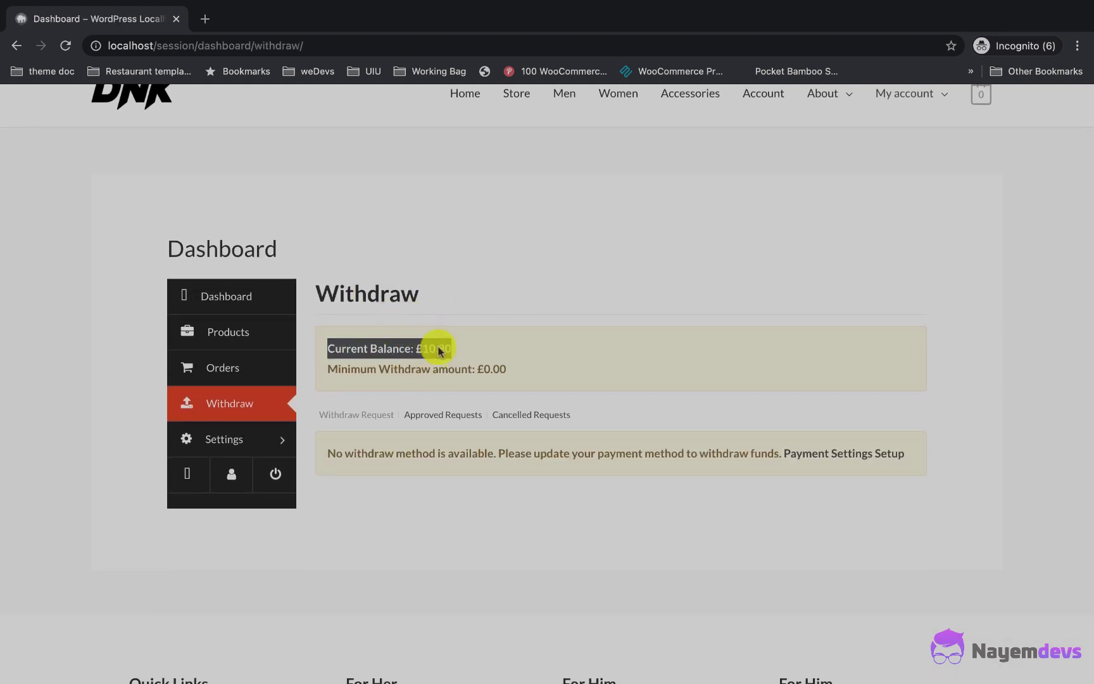
left_click_drag(330, 457, 874, 473)
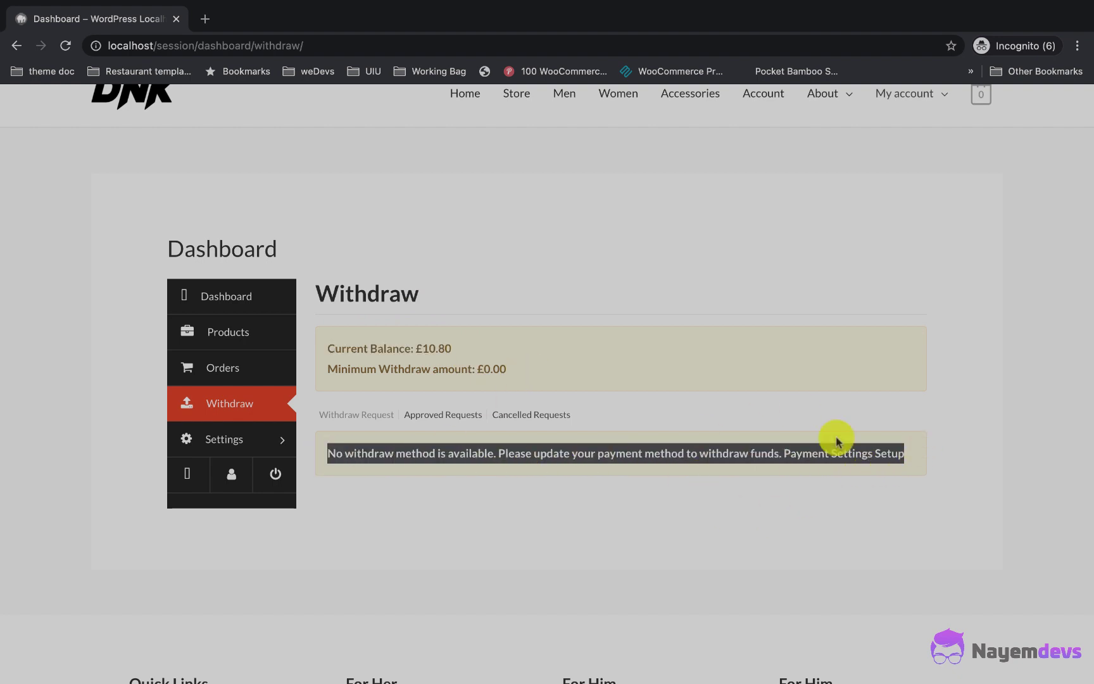
left_click(750, 486)
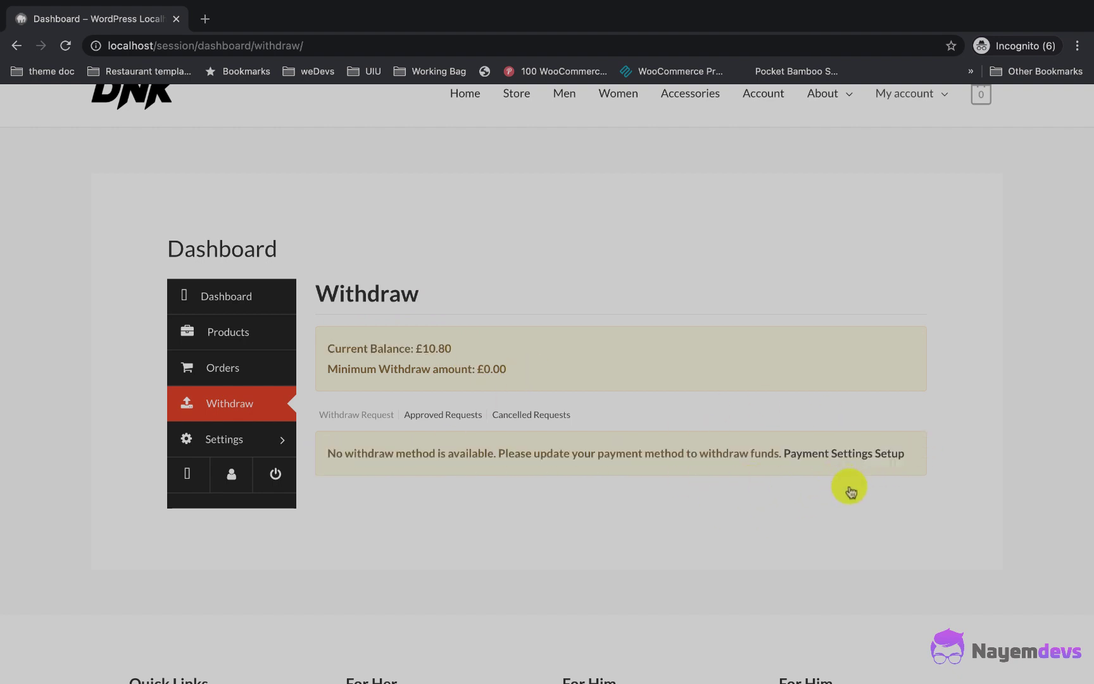
Step: Save Bank Transfer withdraw details with TST as the bank name, then go back to the dashboard
left_click(828, 454)
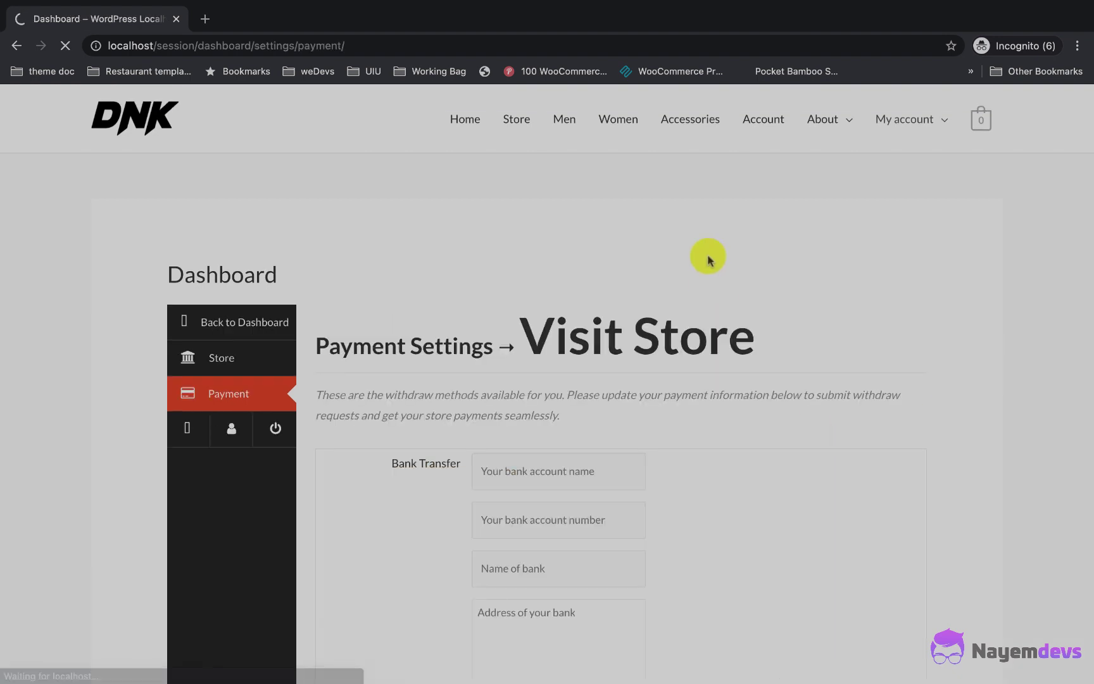
scroll(564, 276, "down", 3)
left_click(538, 348)
key("Tab")
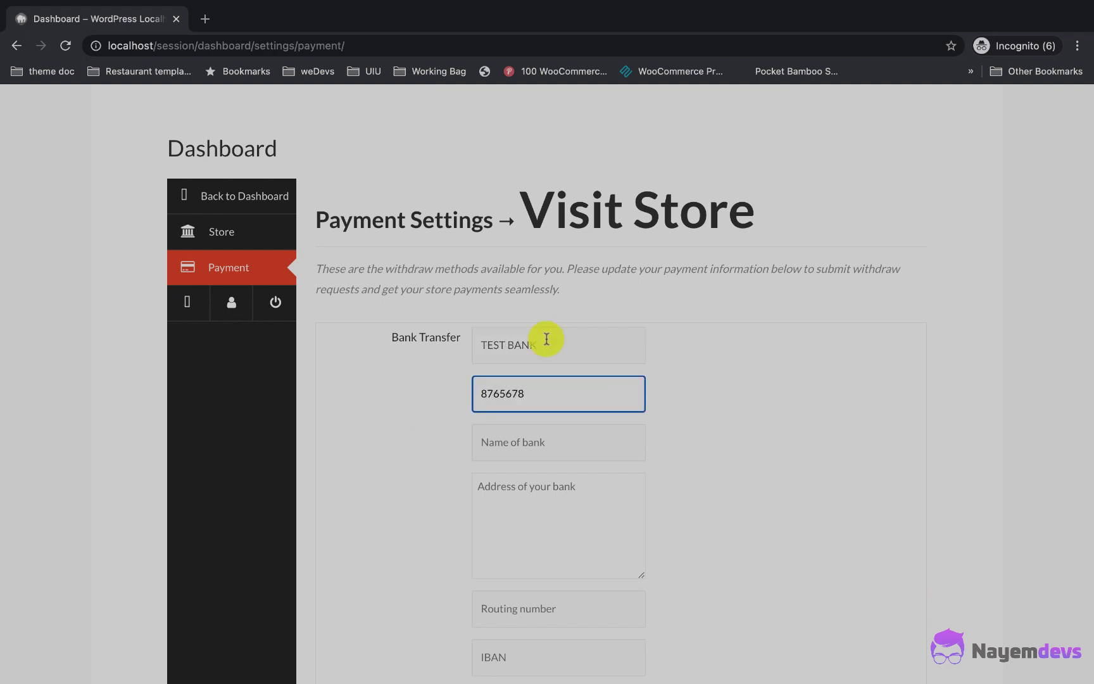
left_click(535, 432)
type("T")
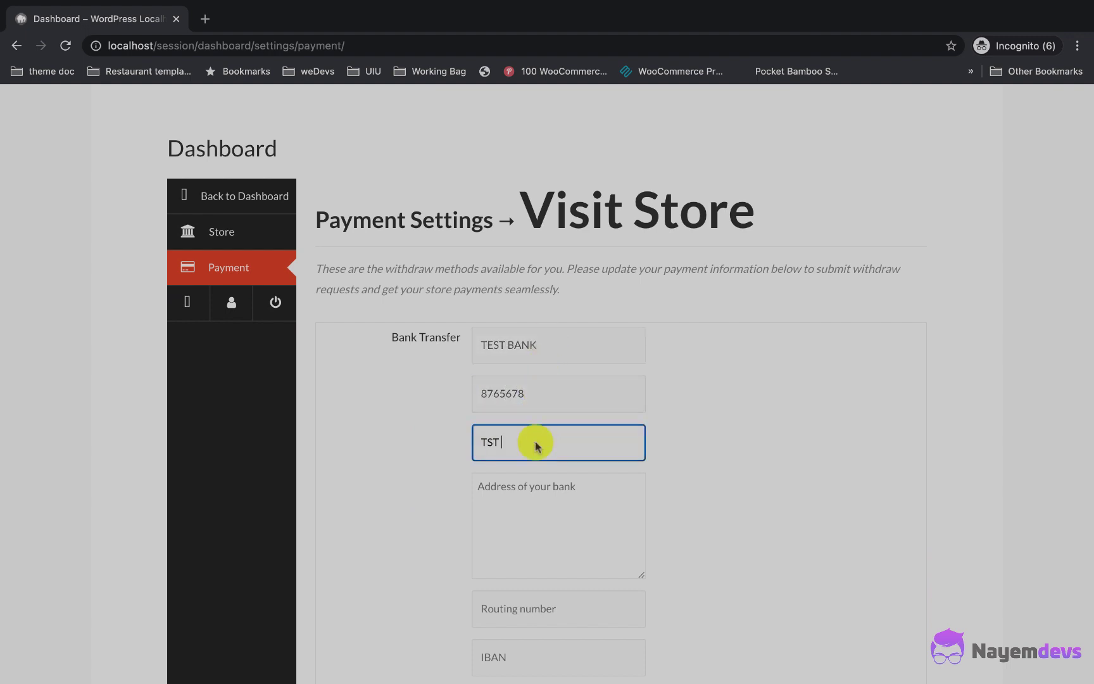
type("ST")
scroll(535, 443, "down", 2)
left_click(483, 640)
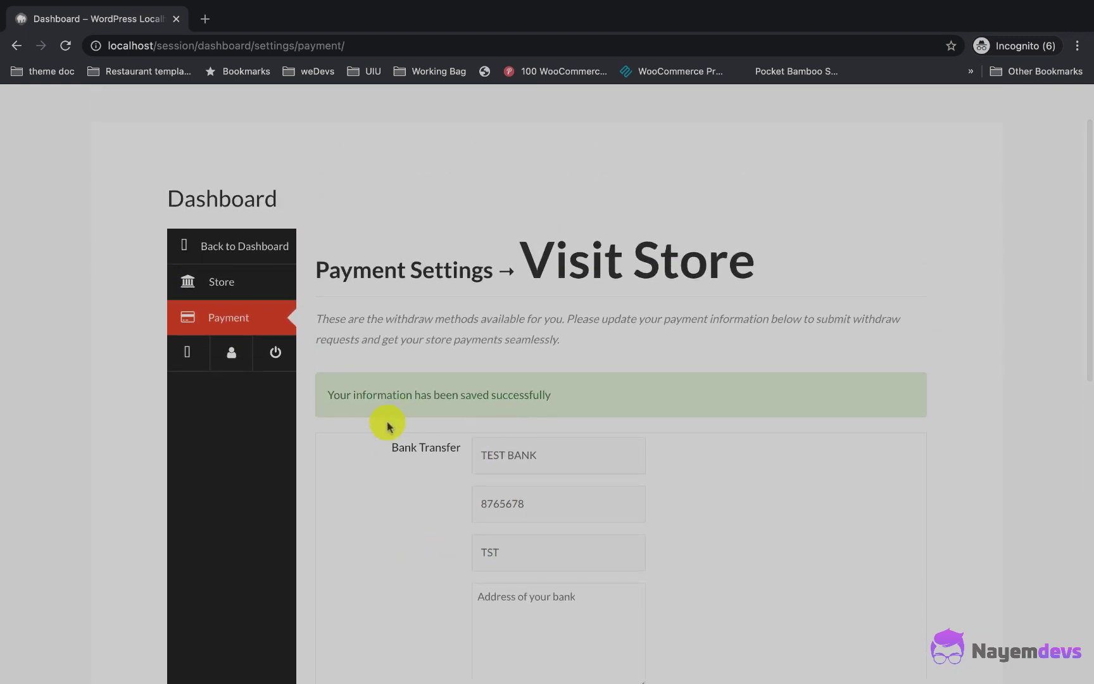
left_click(239, 248)
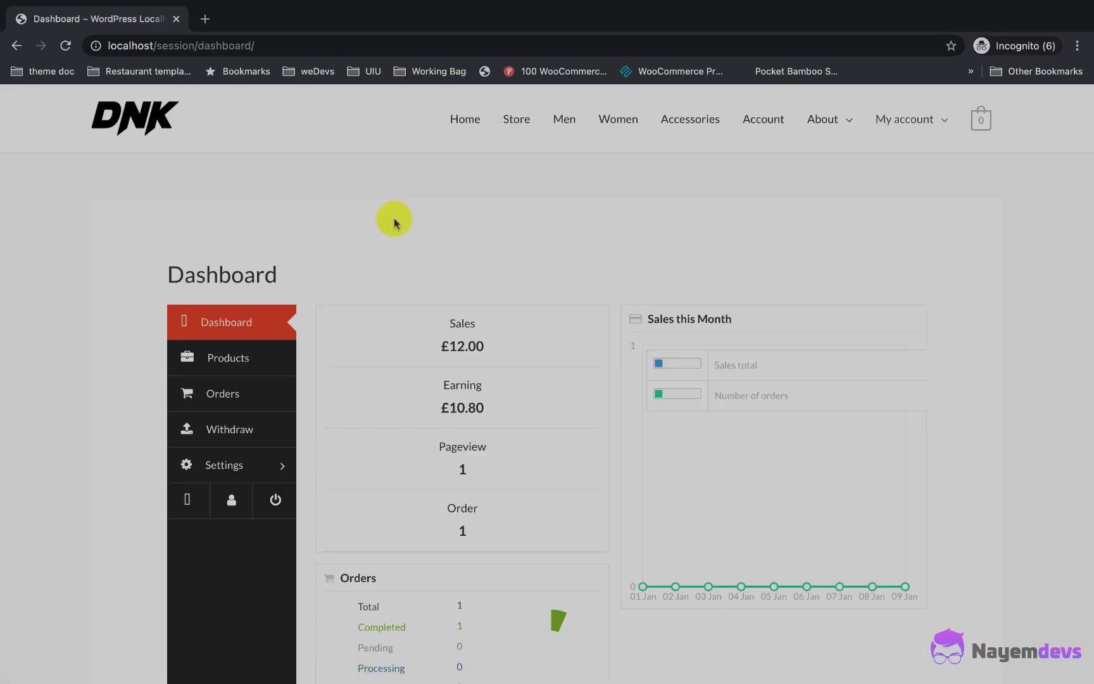
Step: Open the vendor Withdraw page with the £10.80 balance, then switch to the admin window
left_click(231, 435)
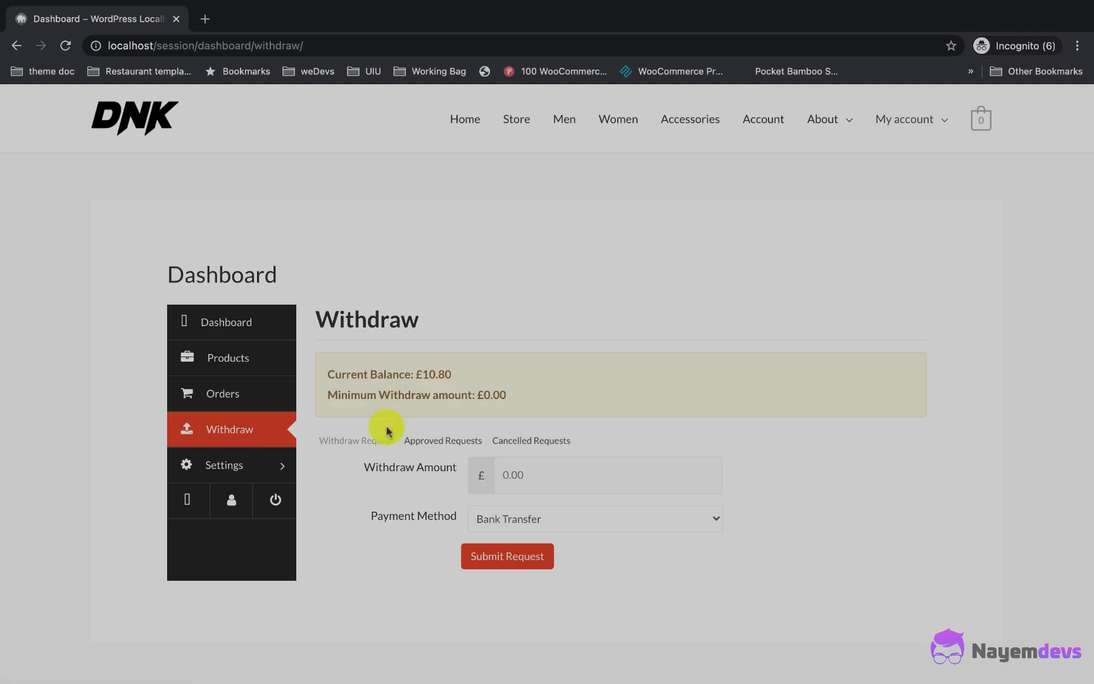
left_click(390, 530)
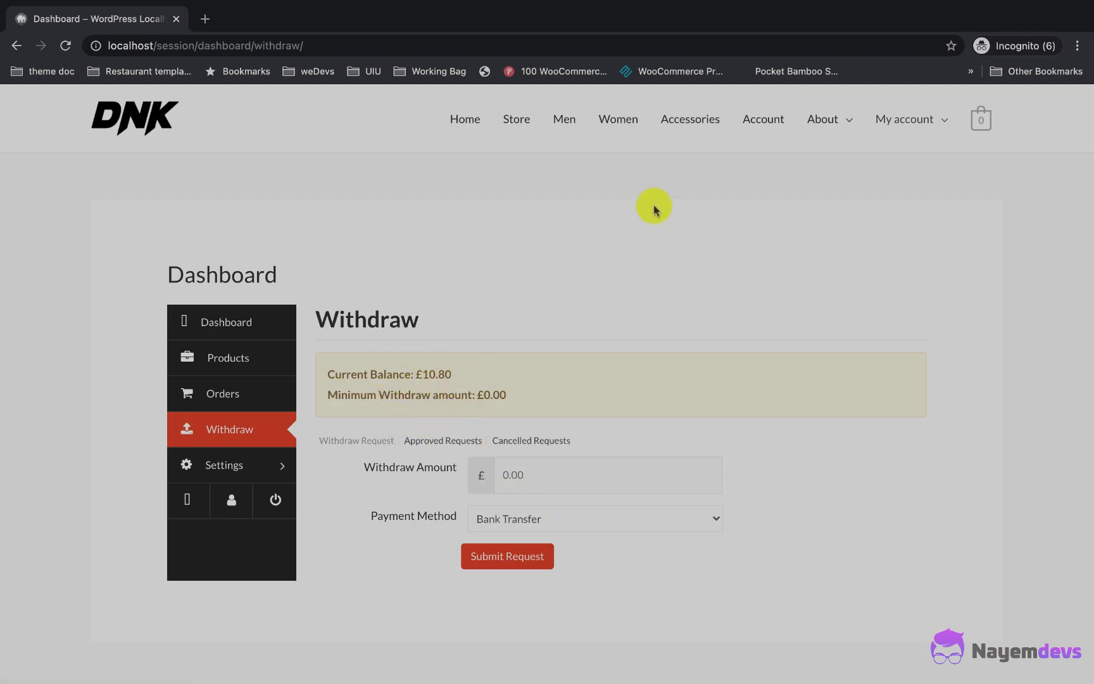
key("ctrl+Left")
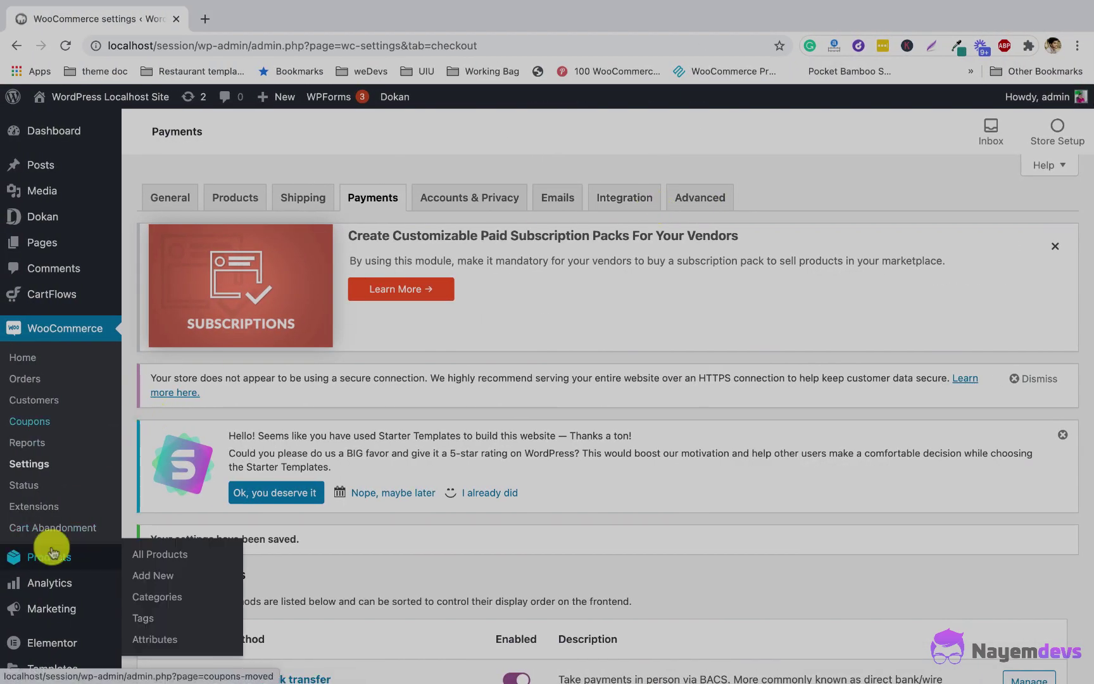
Step: Review the completed DNK Store order in the WooCommerce orders list
left_click(24, 379)
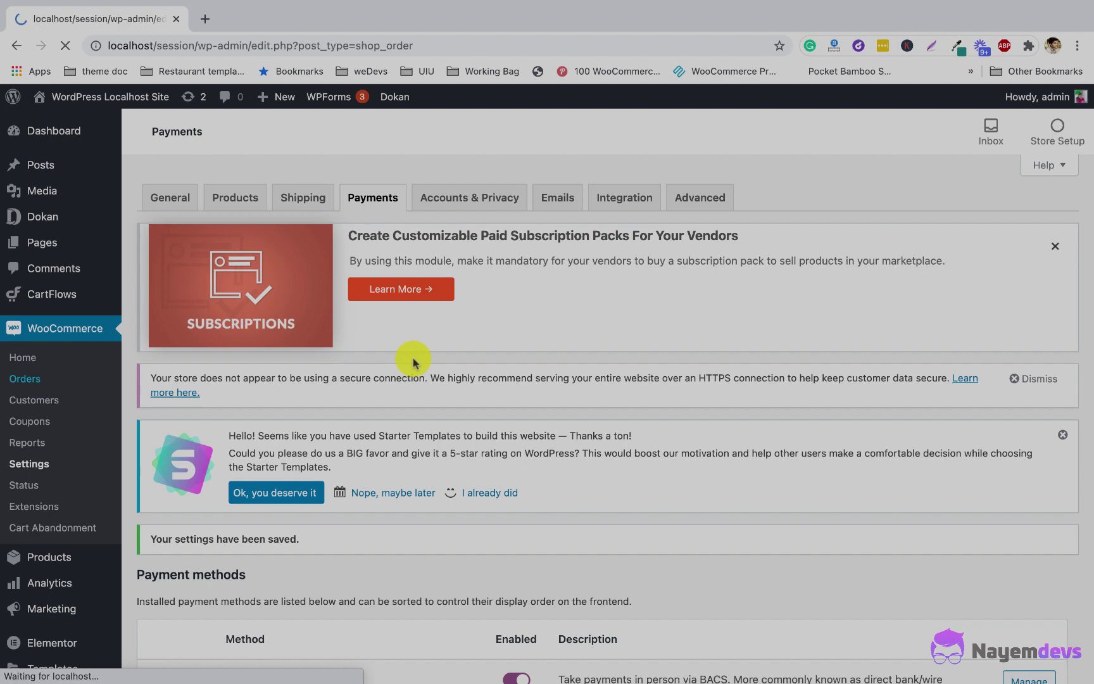
scroll(412, 358, "down", 1)
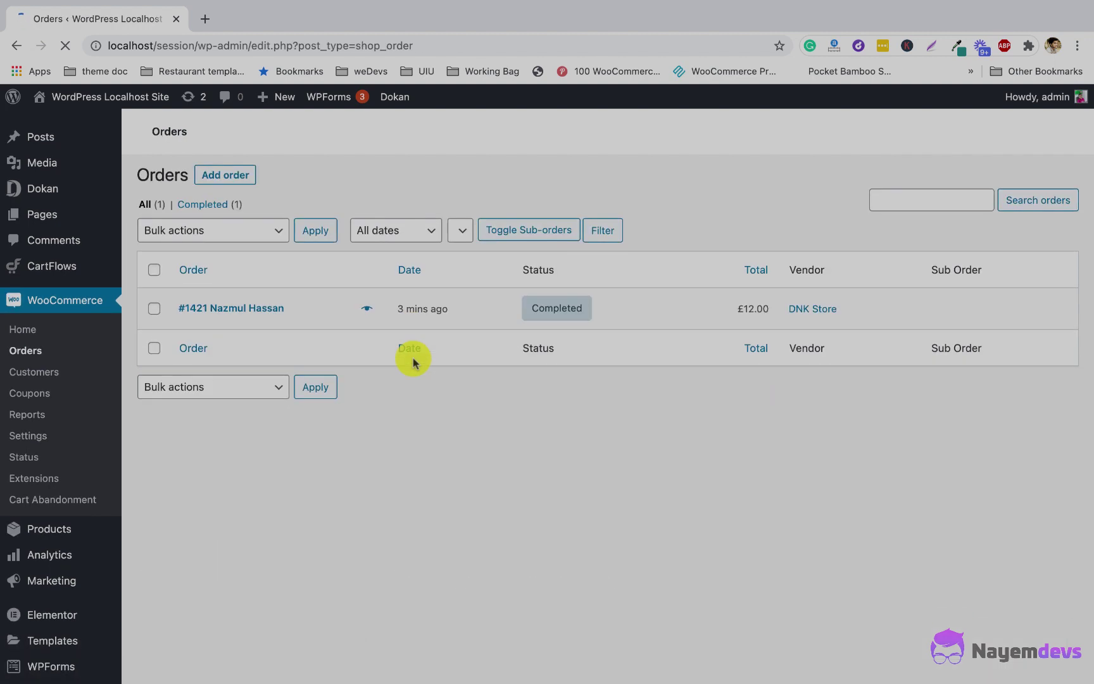
scroll(266, 348, "down", 5)
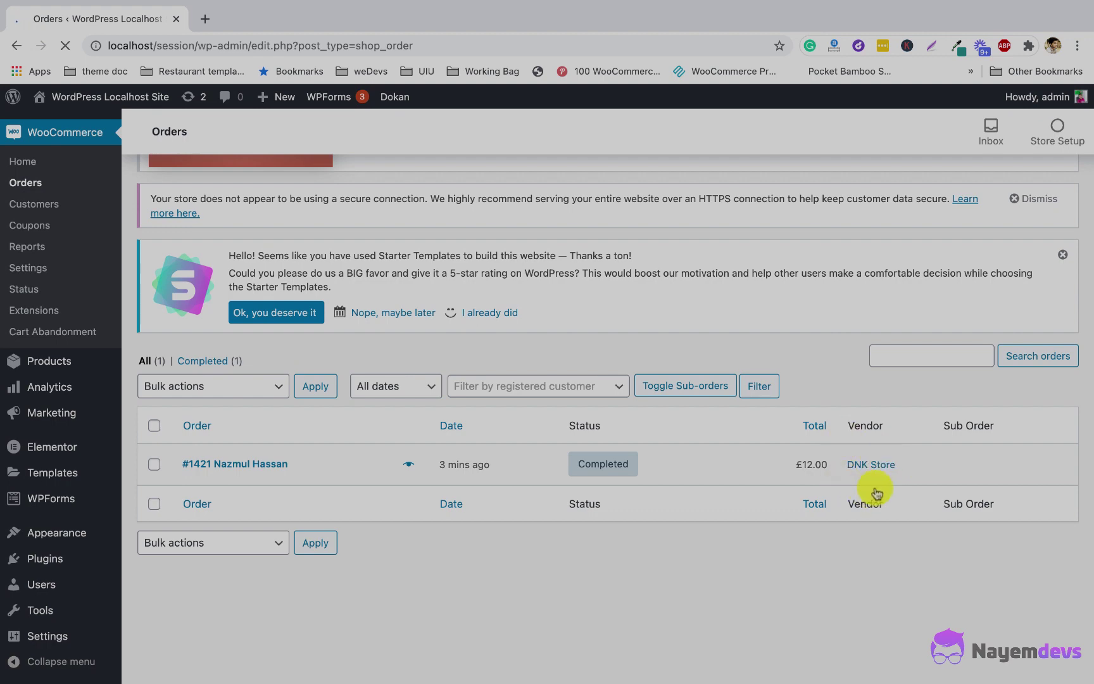
scroll(867, 466, "down", 1)
scroll(476, 584, "up", 6)
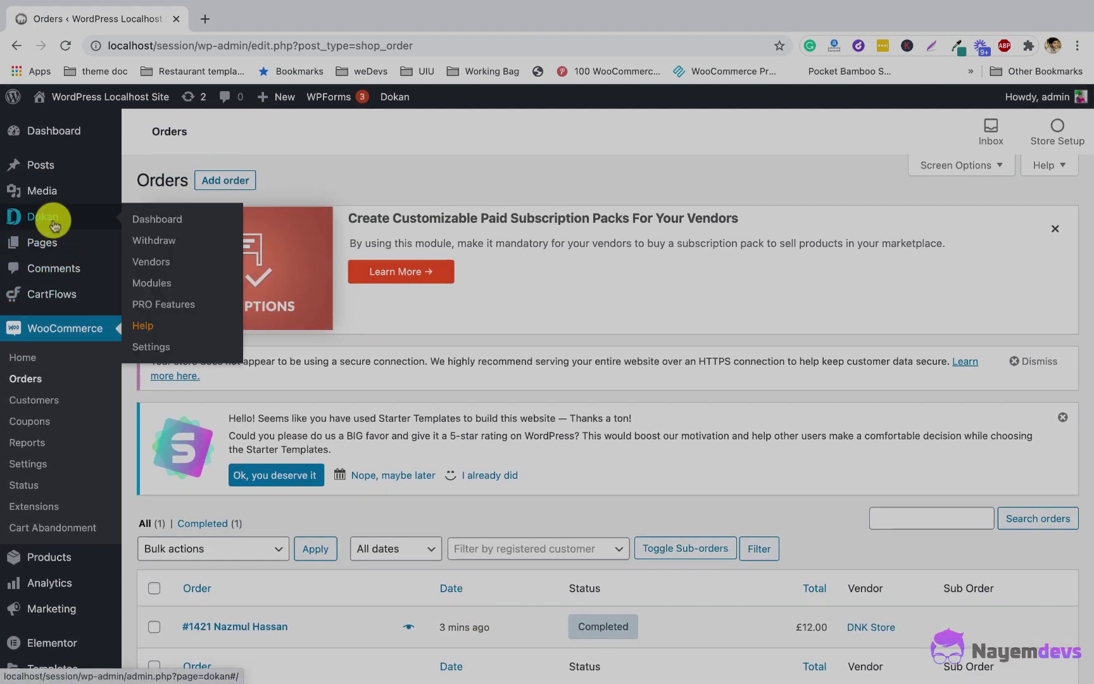
Step: Review the figures on the Dokan admin dashboard
left_click(177, 220)
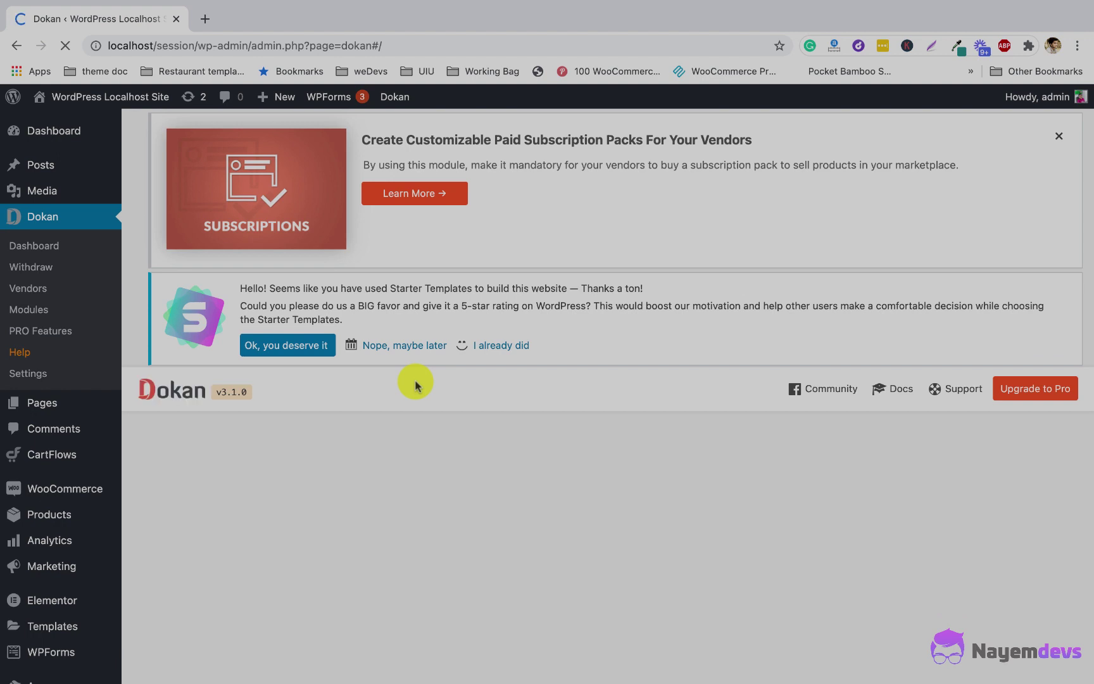
scroll(415, 383, "down", 3)
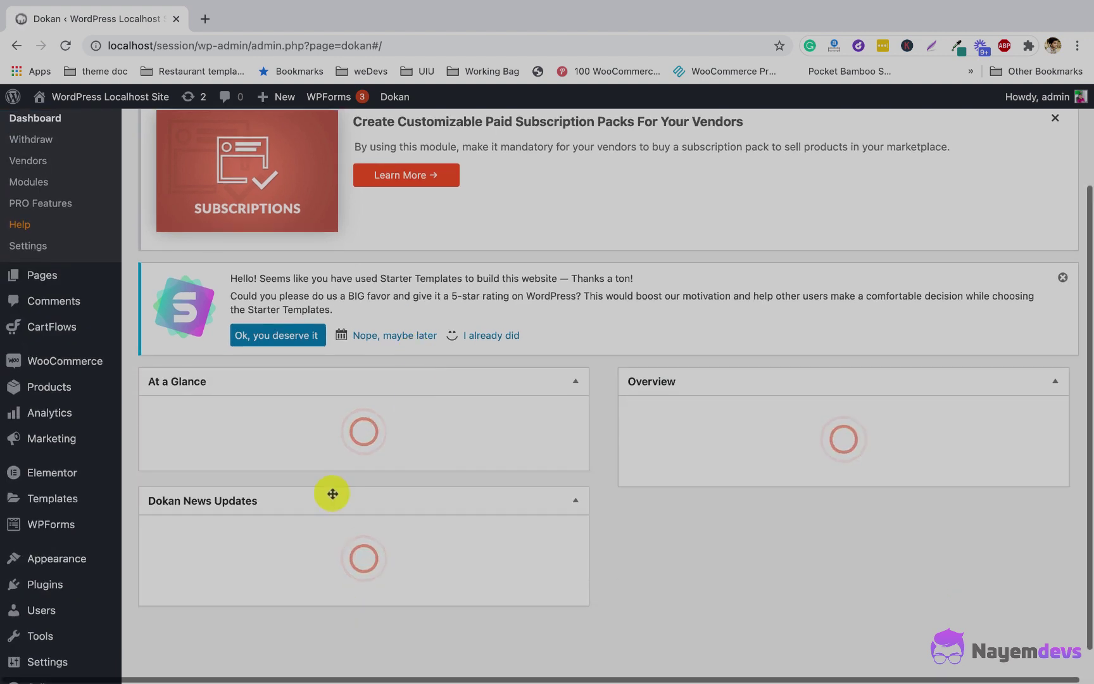
scroll(330, 497, "up", 1)
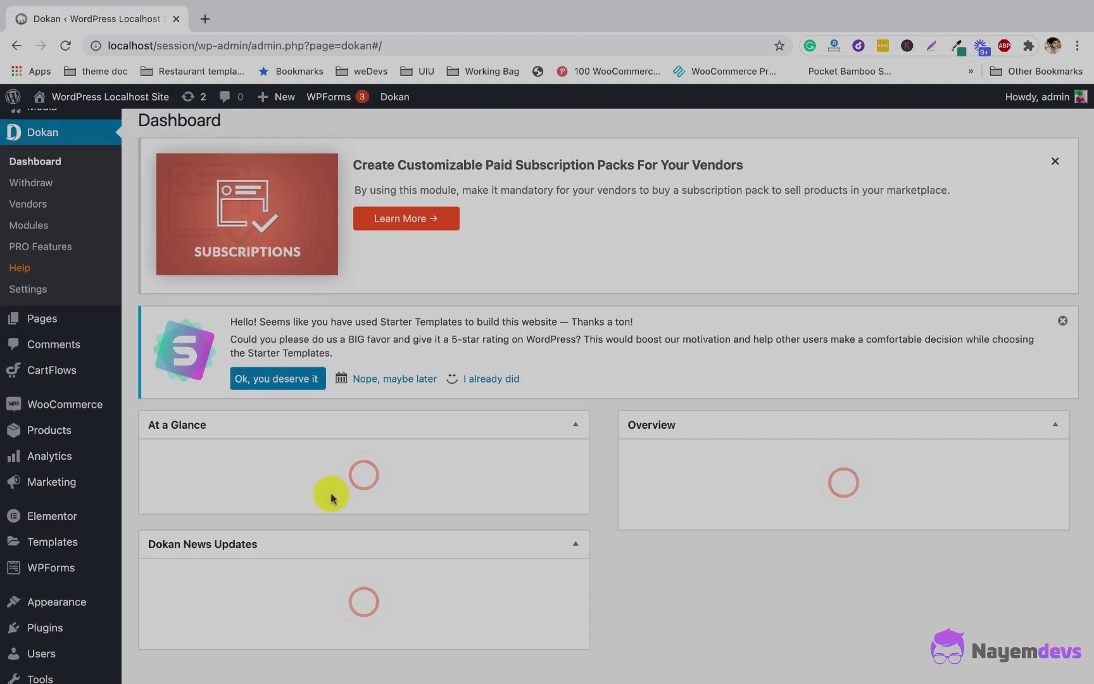
scroll(330, 497, "down", 2)
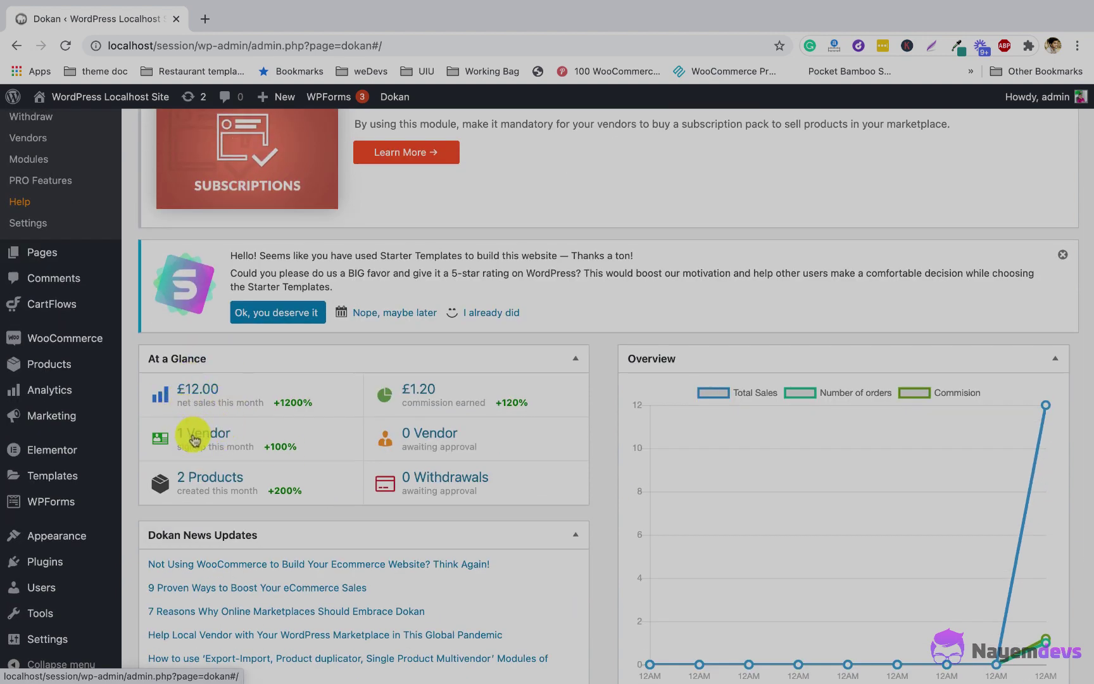
scroll(427, 389, "up", 3)
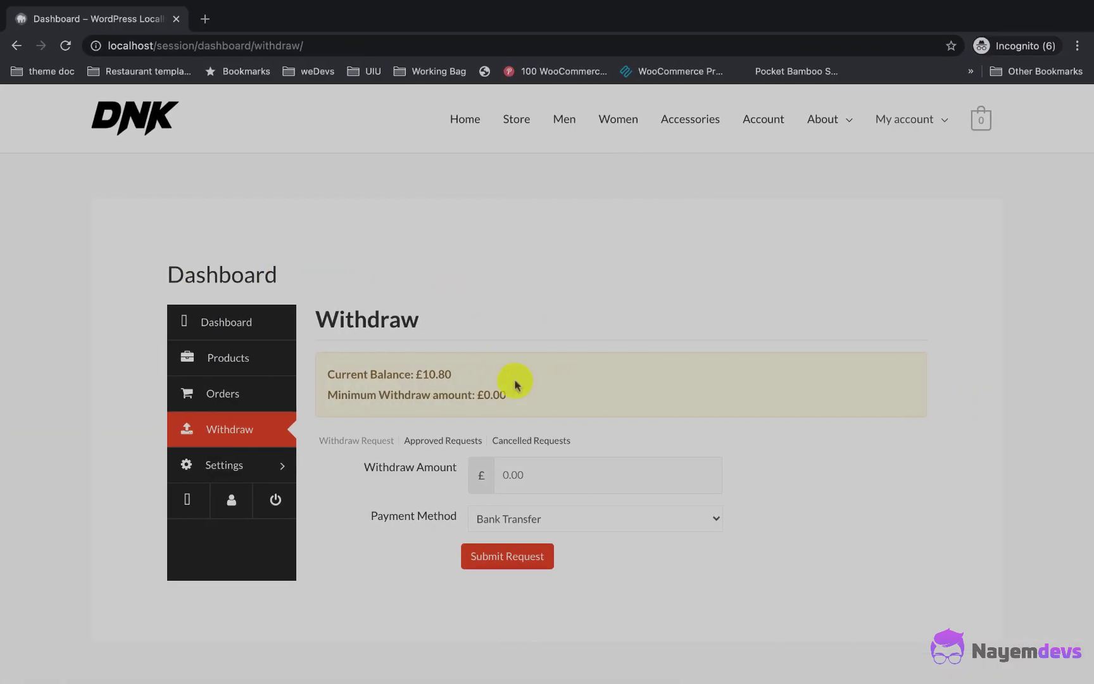
Step: Submit a withdraw request for 10.80 via Bank Transfer
left_click_drag(456, 372, 433, 373)
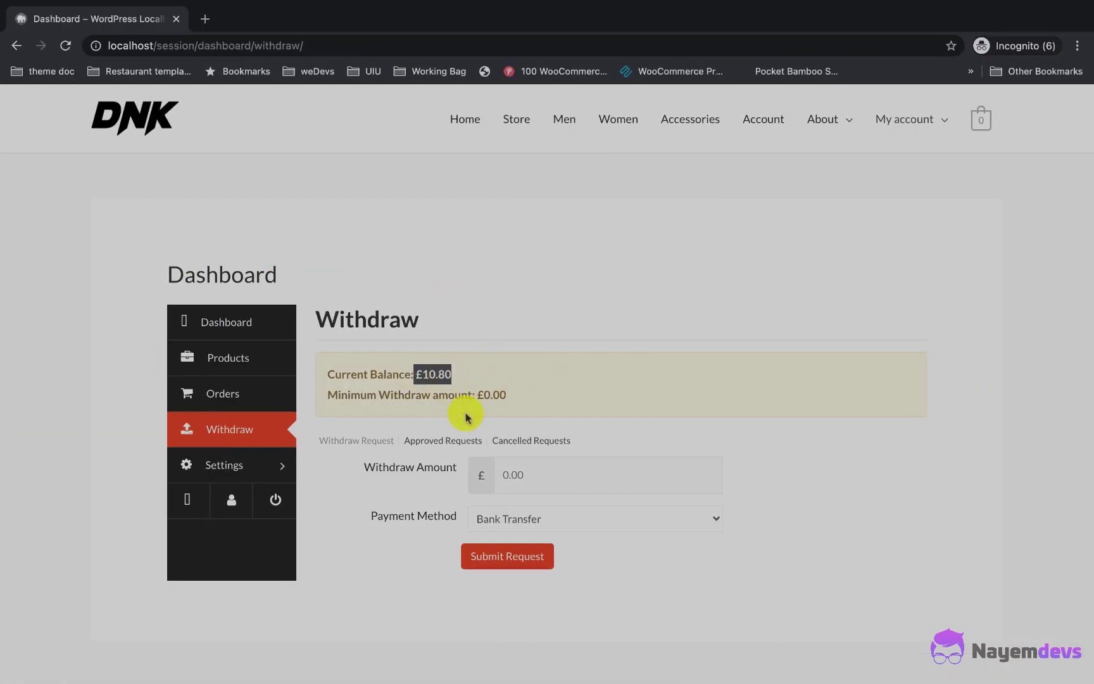
left_click(550, 468)
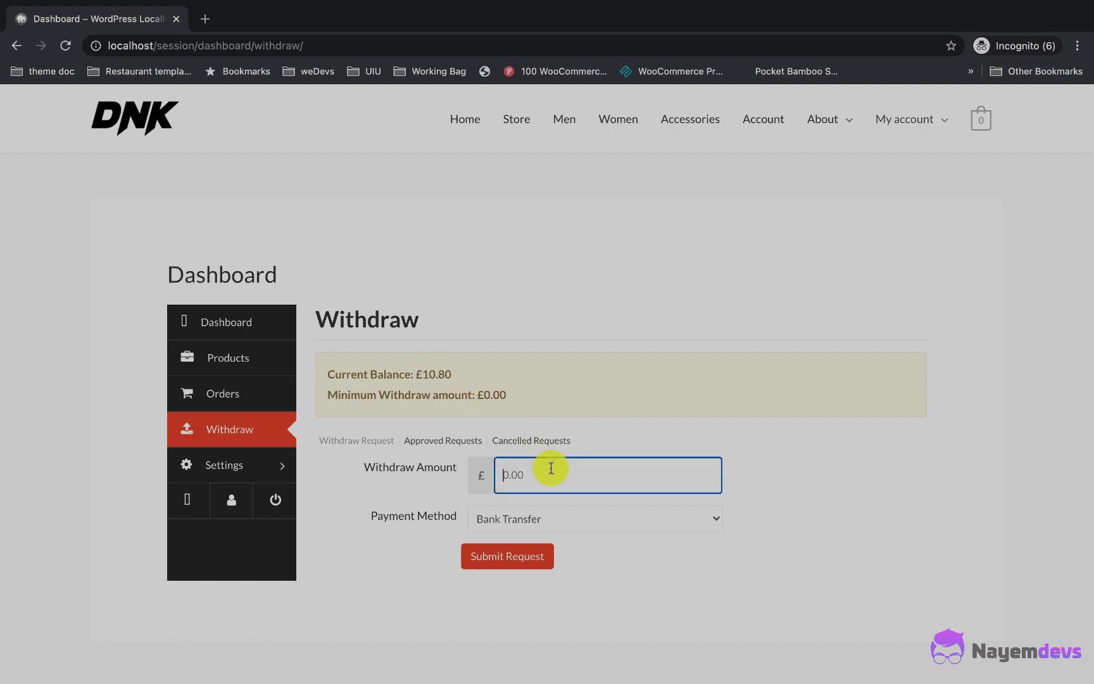
type("10")
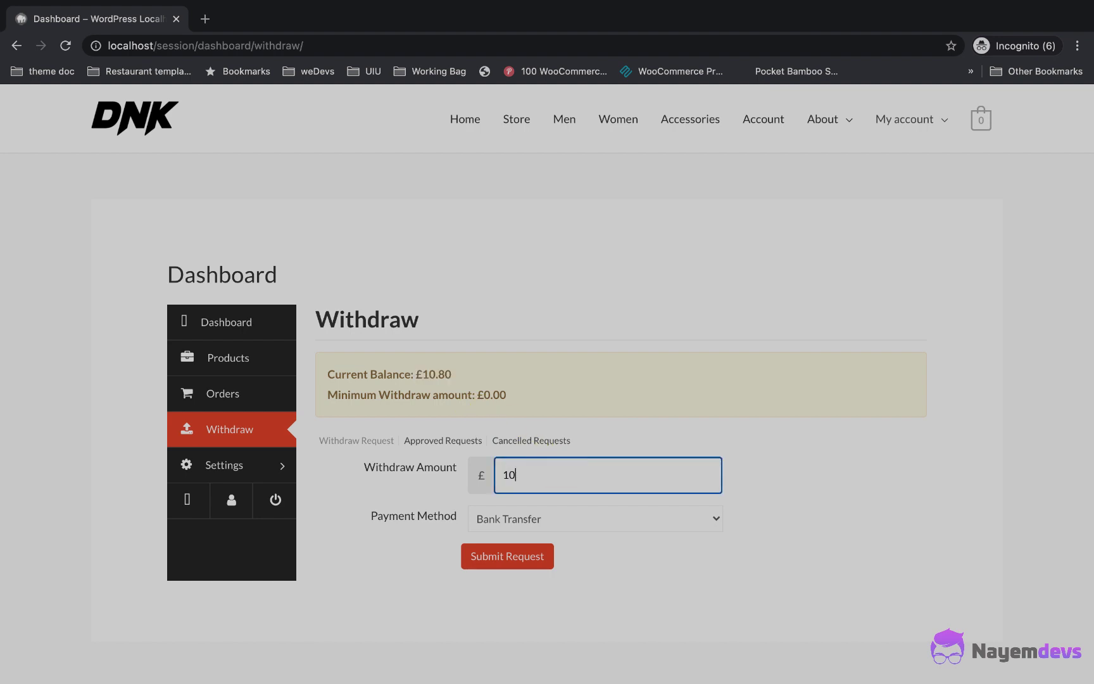
type(".80")
scroll(549, 473, "down", 1)
left_click(525, 535)
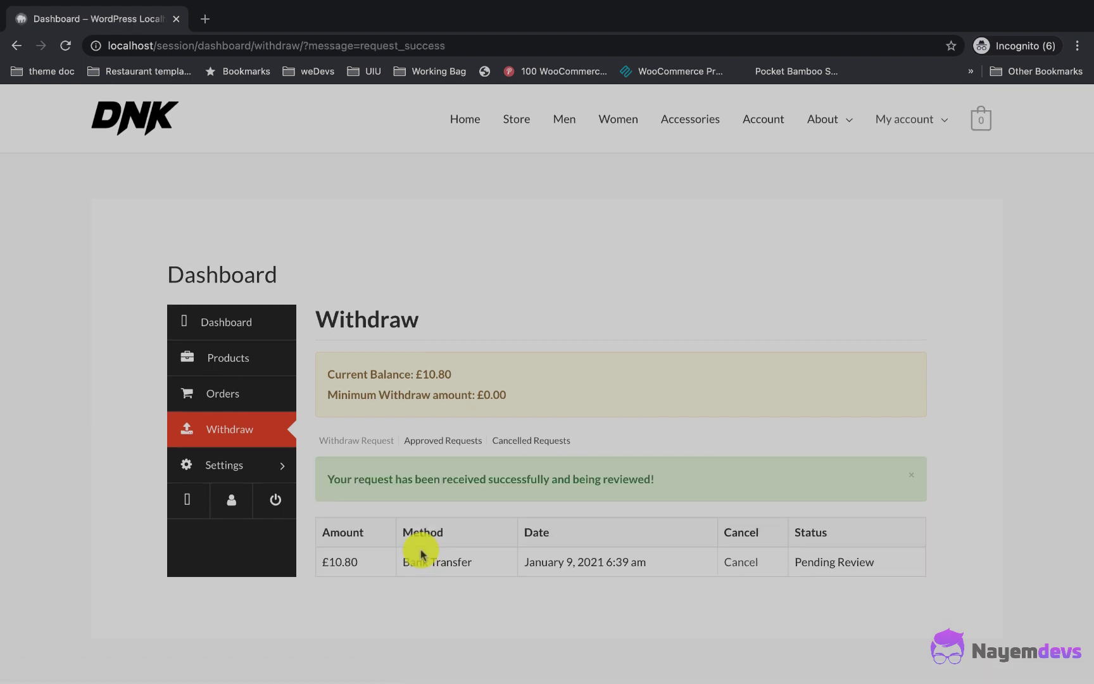
Step: Check the new Pending Review request row, then switch to the admin window
left_click_drag(320, 560, 864, 555)
left_click(713, 626)
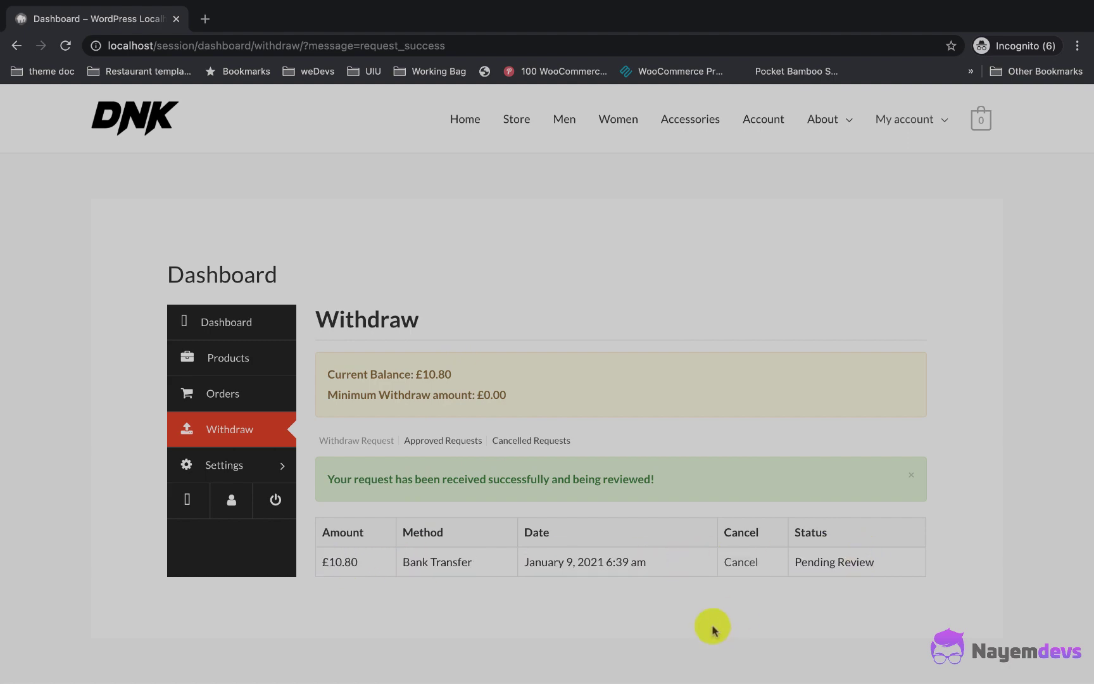
key("ctrl+Left")
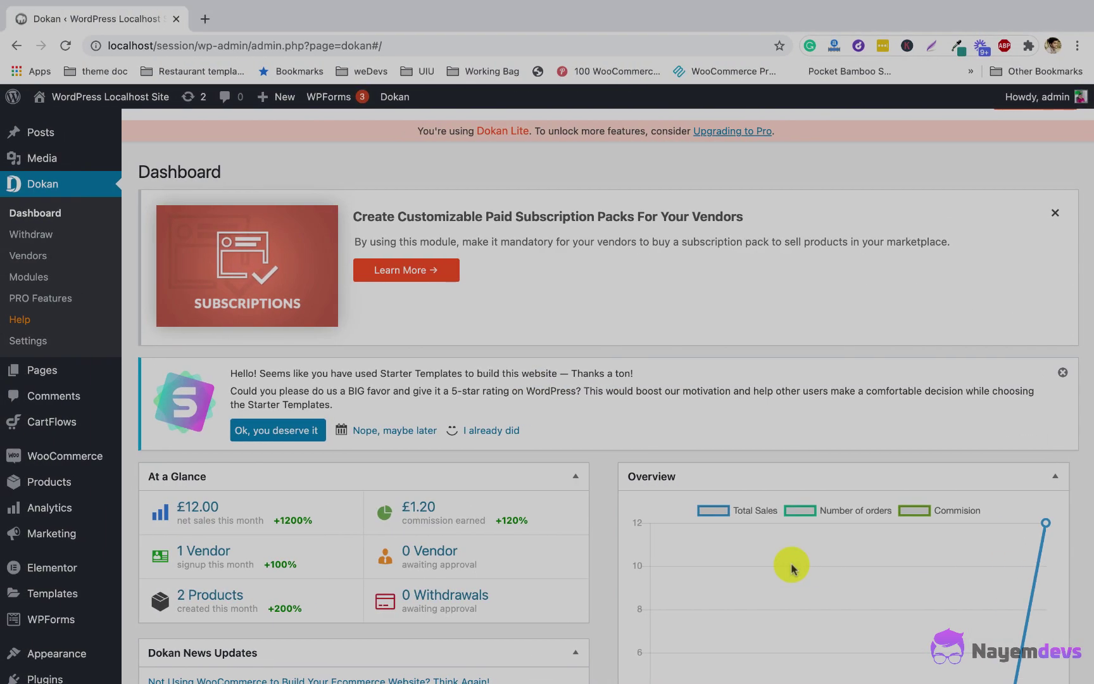
Step: Add the note 'Paid manually via BANK Transfer' to the vendor's £10.80 withdraw request in Dokan
left_click(33, 236)
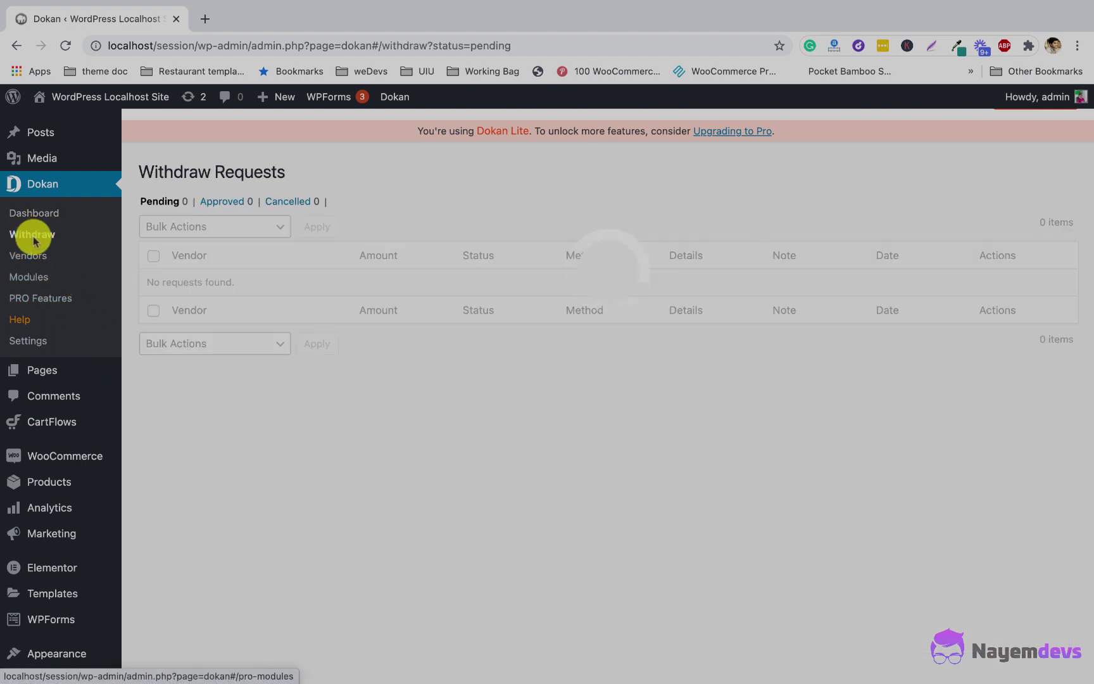
mouse_move(214, 273)
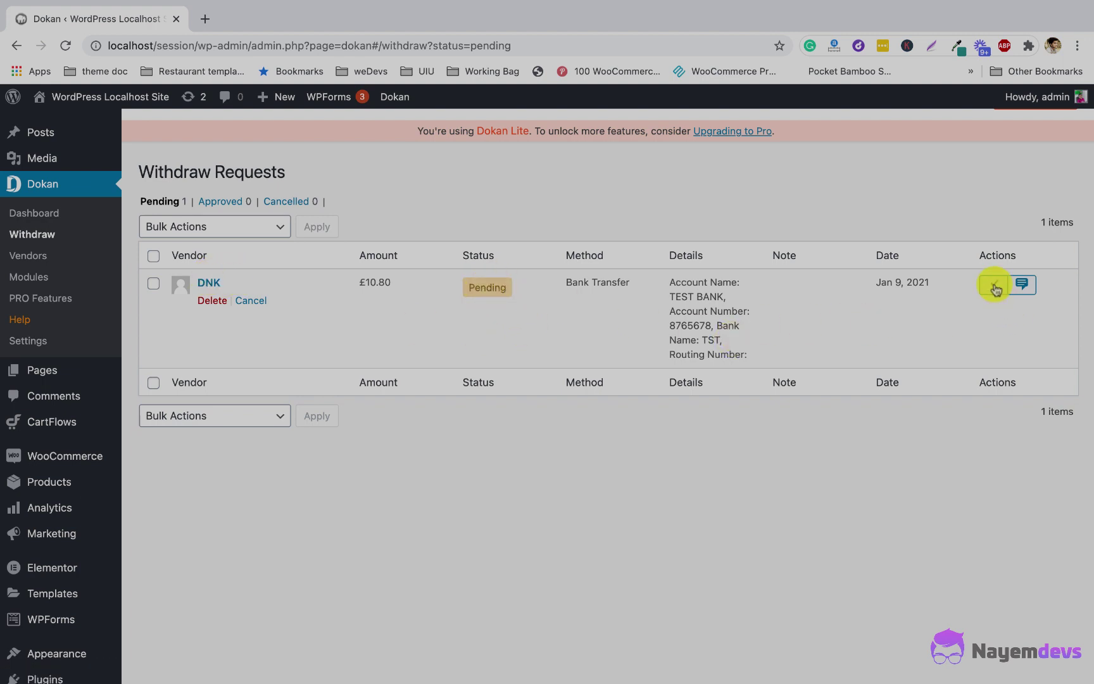
left_click(1026, 286)
left_click(439, 373)
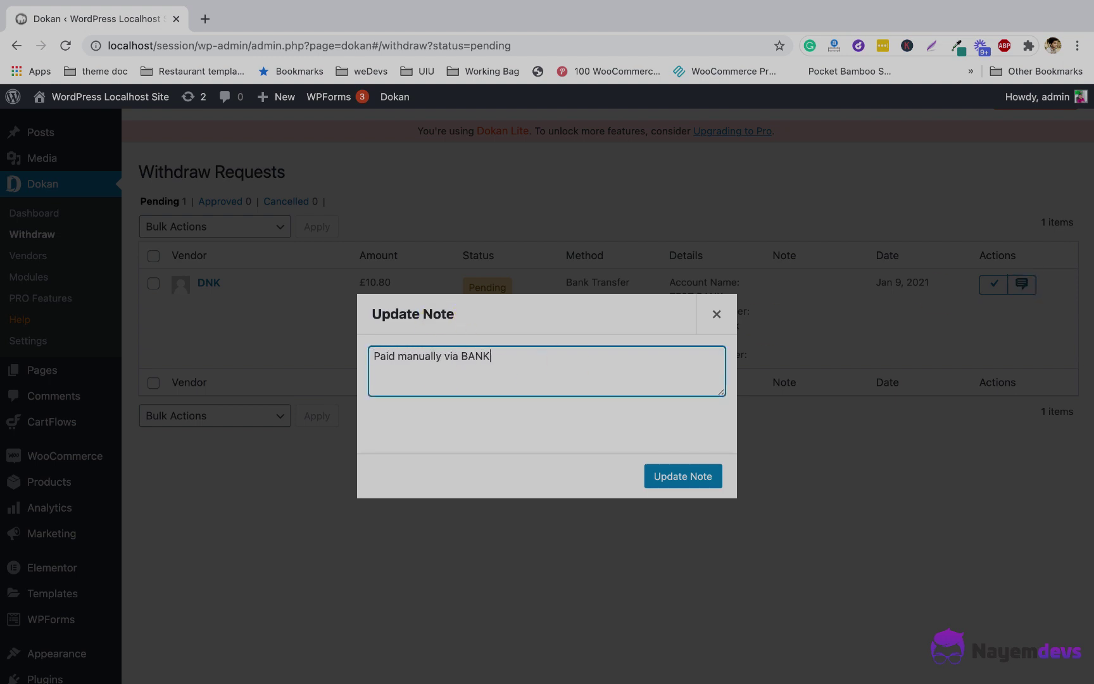
type("Paid manually via BANK Transfer")
left_click(681, 476)
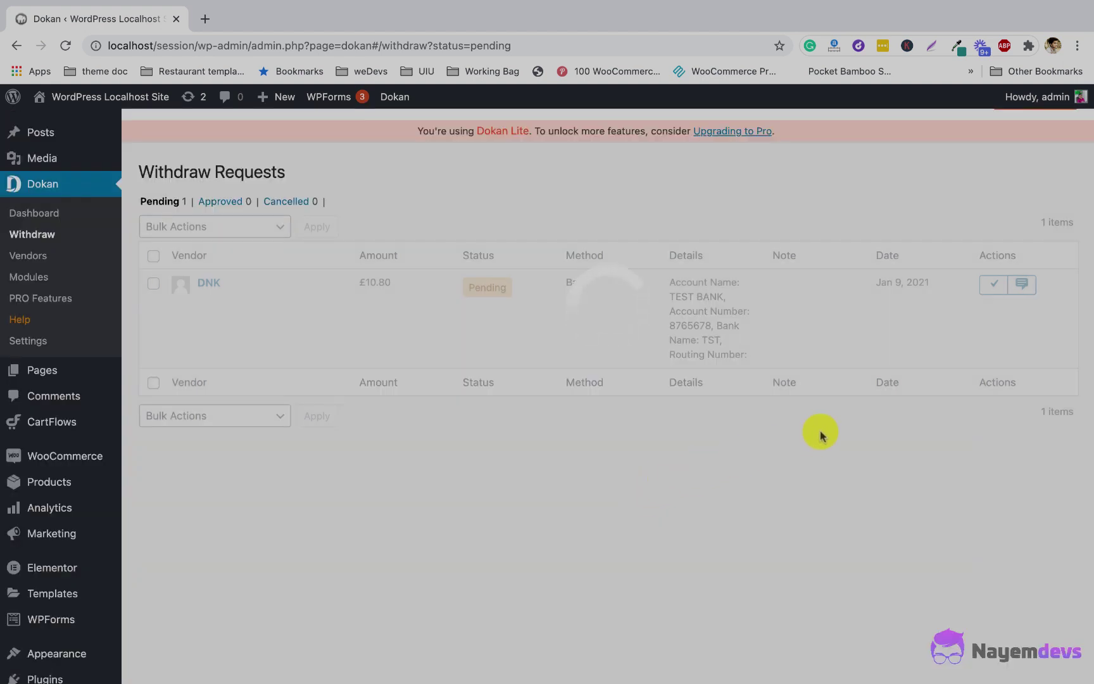
Step: Approve the £10.80 withdrawal, check it under Approved requests, and reload the vendor's Withdraw page
left_click(997, 285)
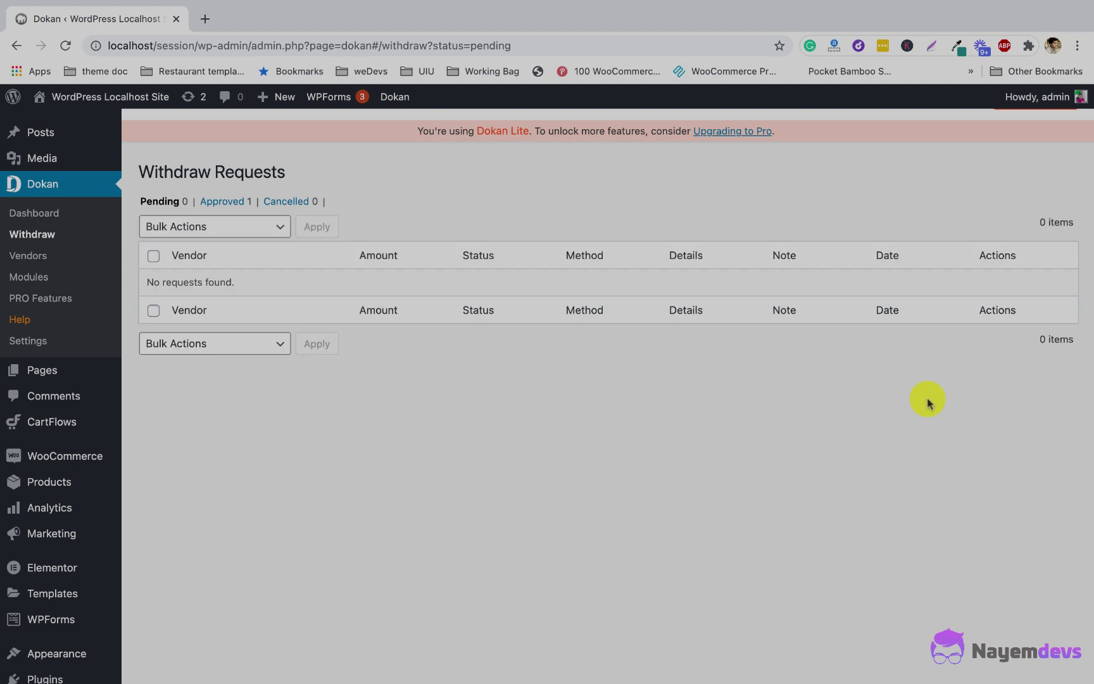
scroll(386, 380, "up", 2)
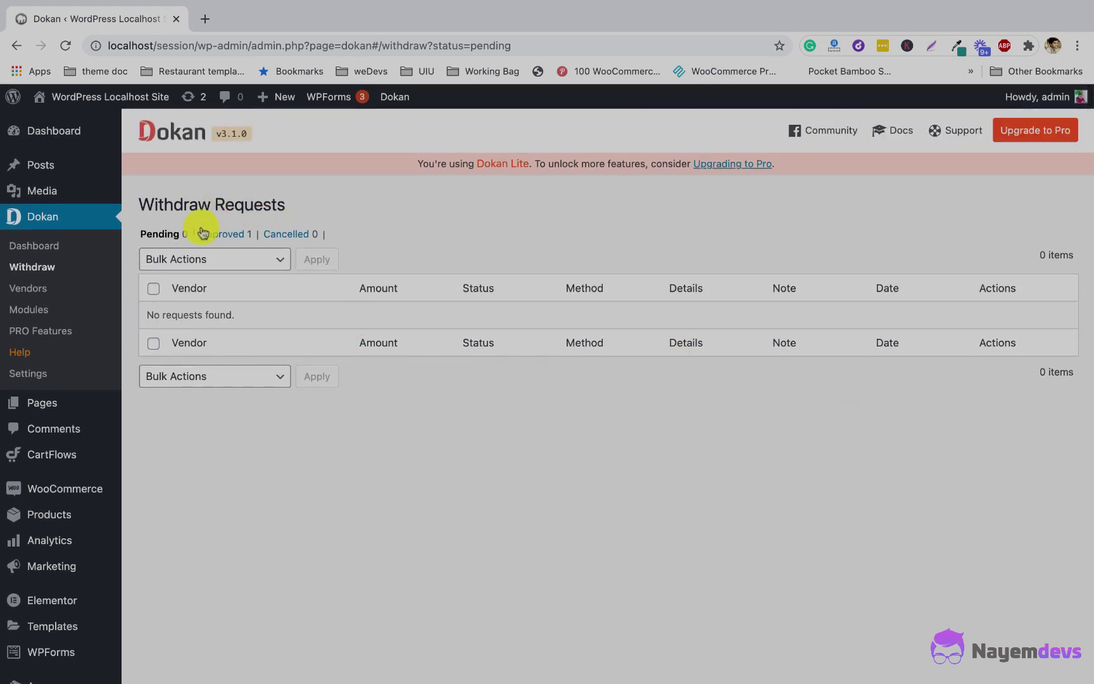
left_click(227, 239)
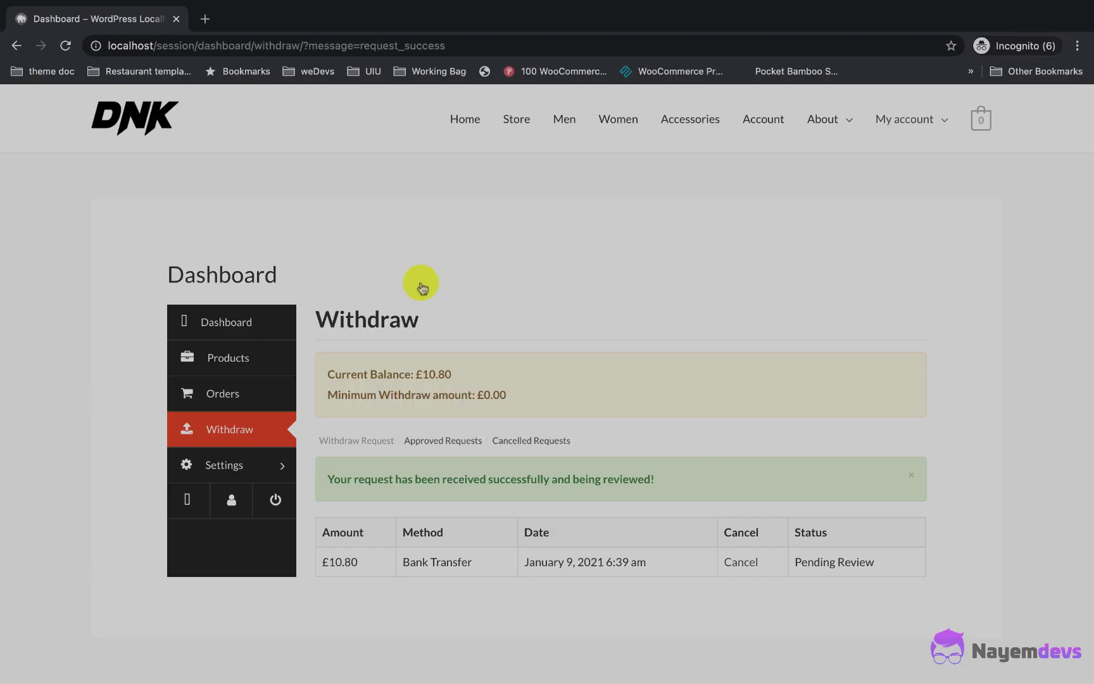
left_click(264, 431)
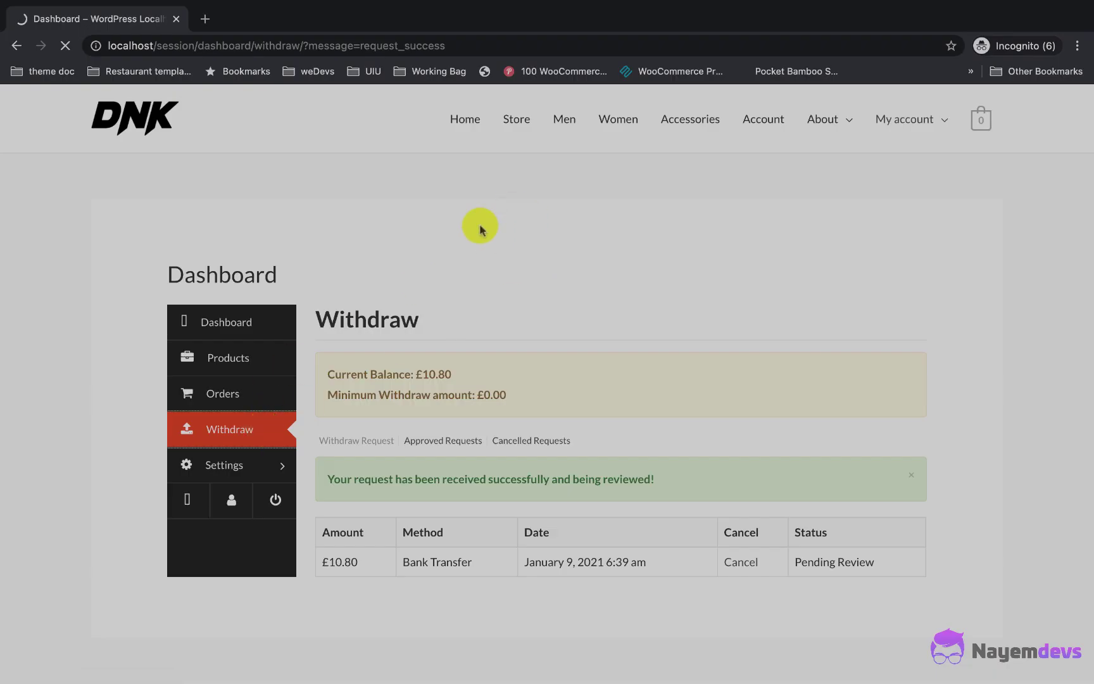